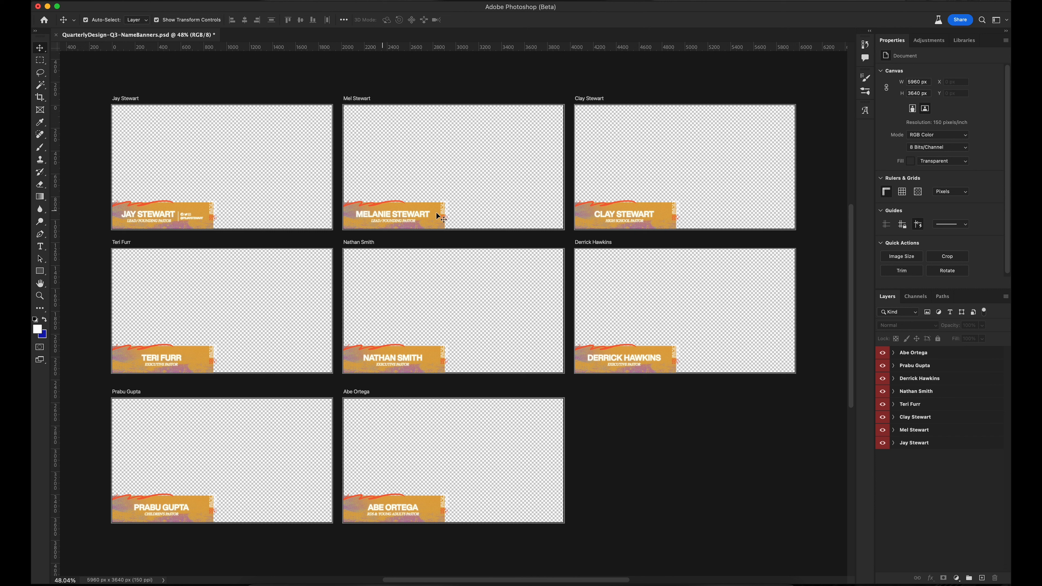
click(149, 214)
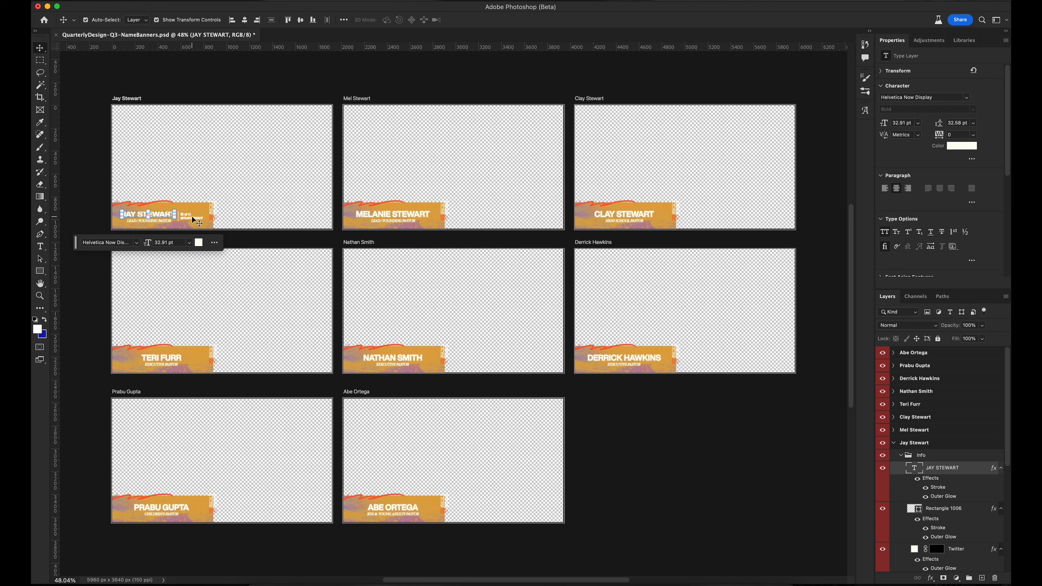
click(955, 418)
shift+click(955, 356)
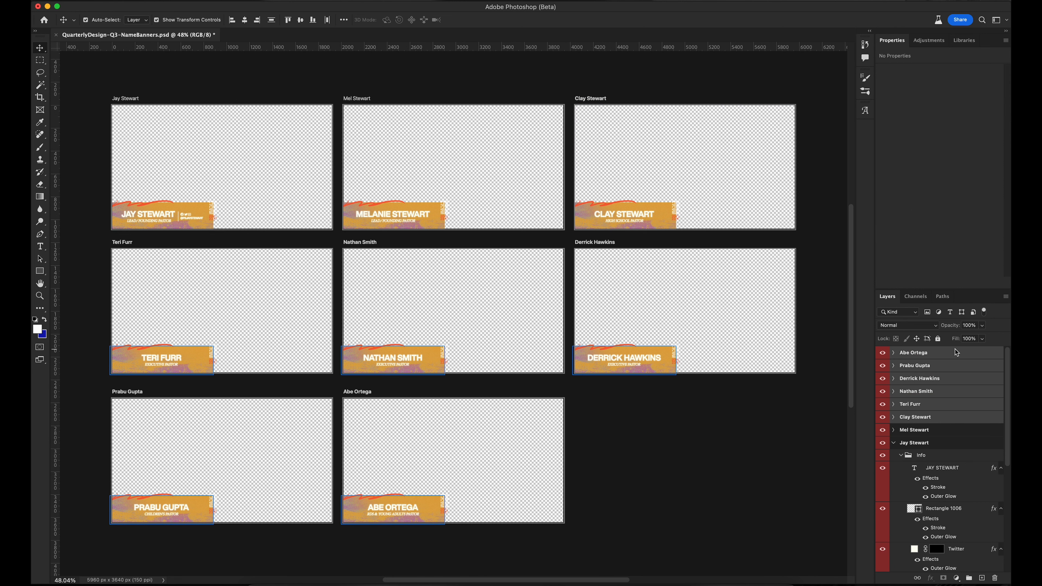
key(Delete)
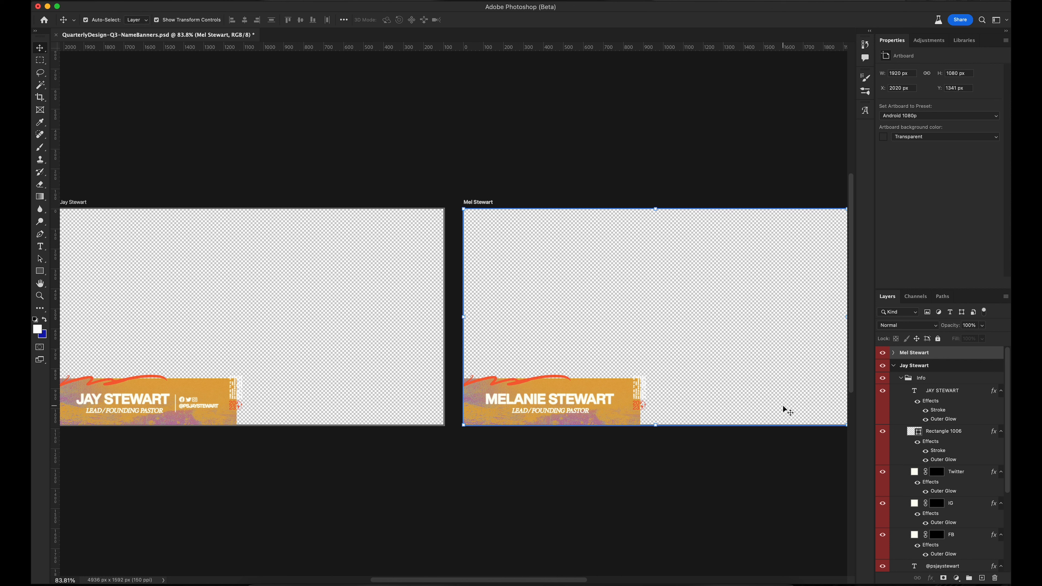
click(959, 372)
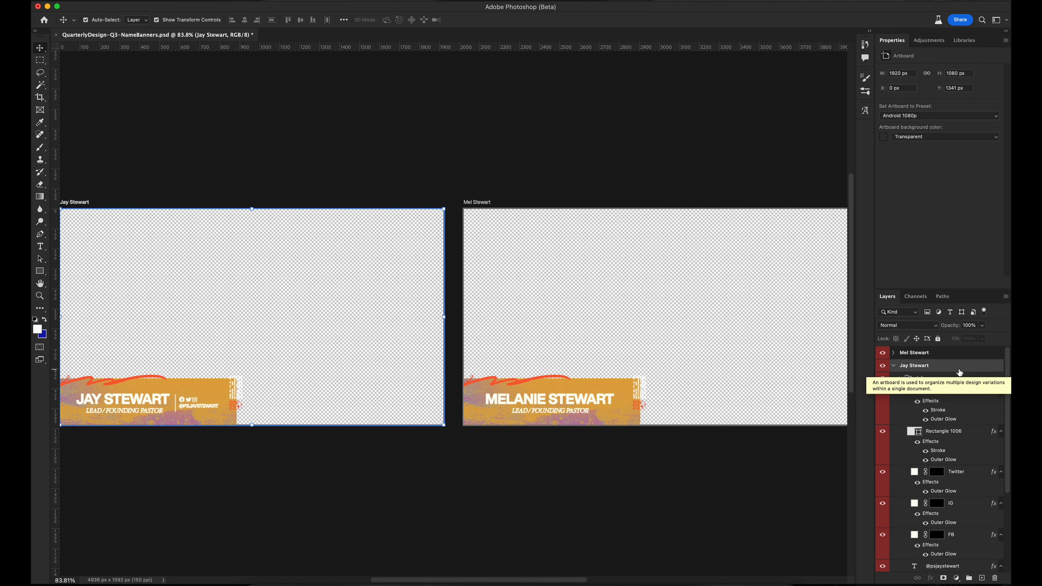
key(Delete)
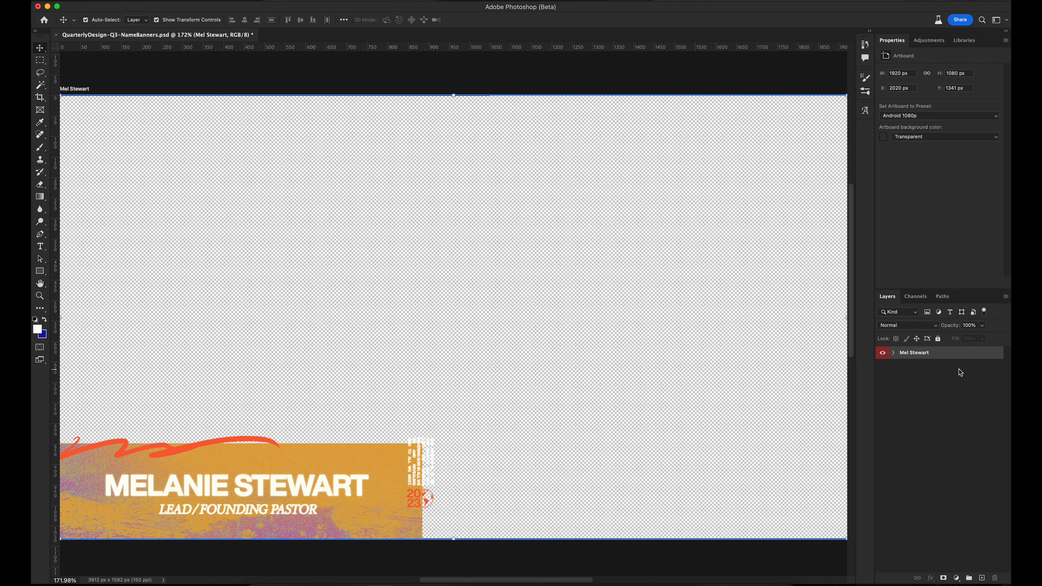
right_click(947, 356)
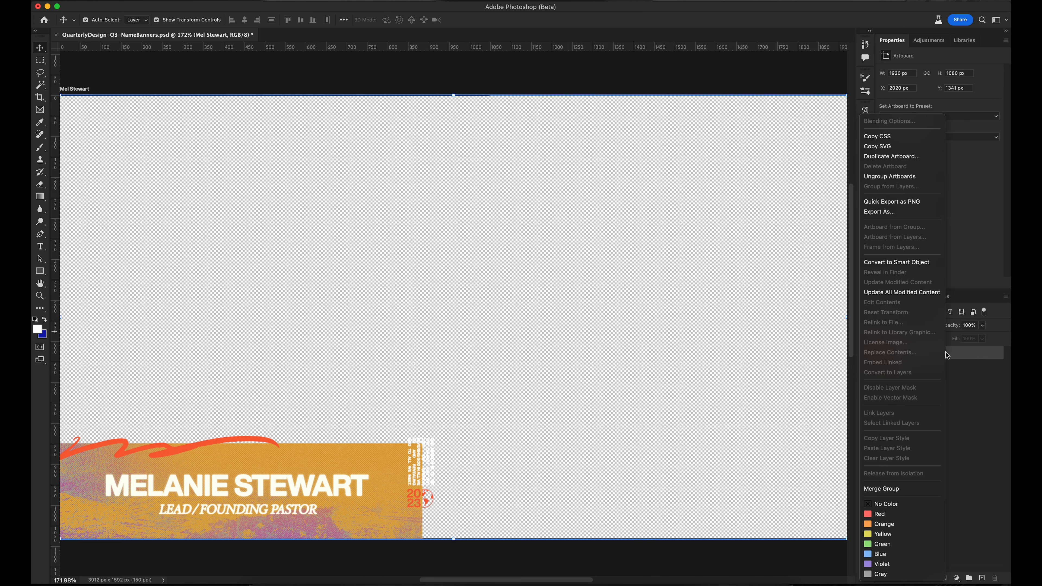
click(889, 176)
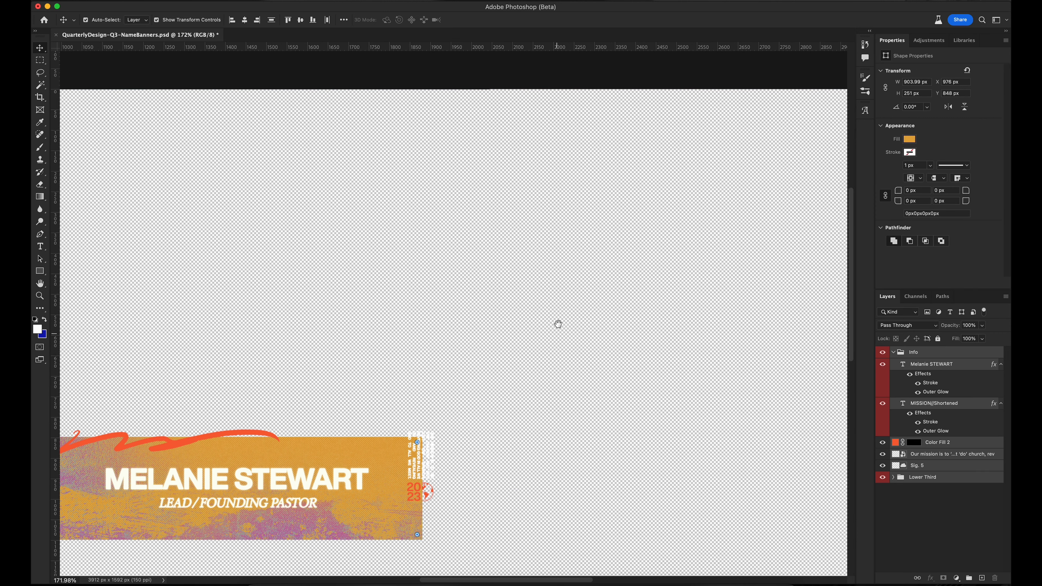
drag(558, 321, 737, 177)
key(super+minus)
key(super+minus)
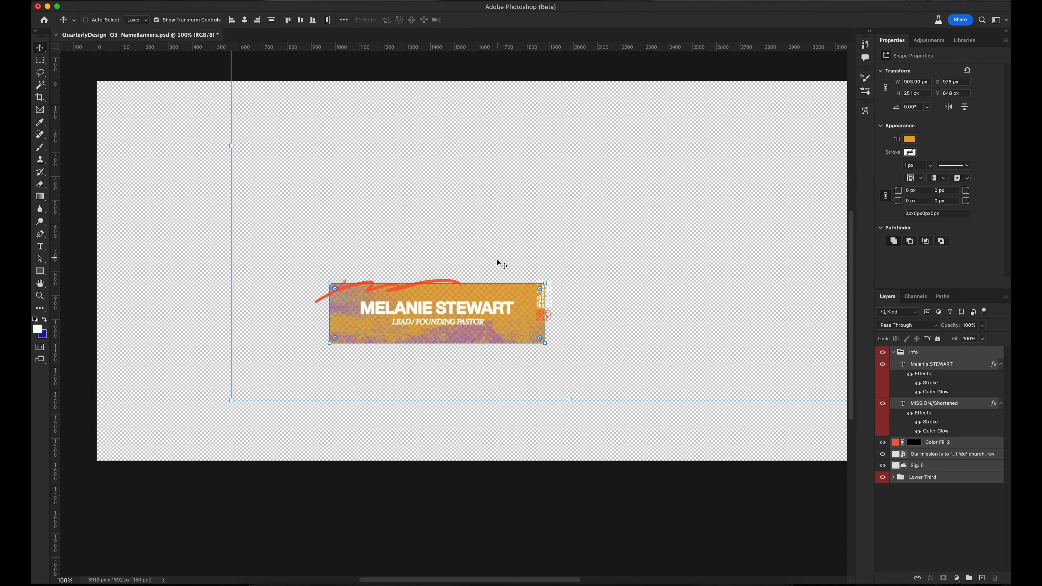
drag(556, 270, 477, 270)
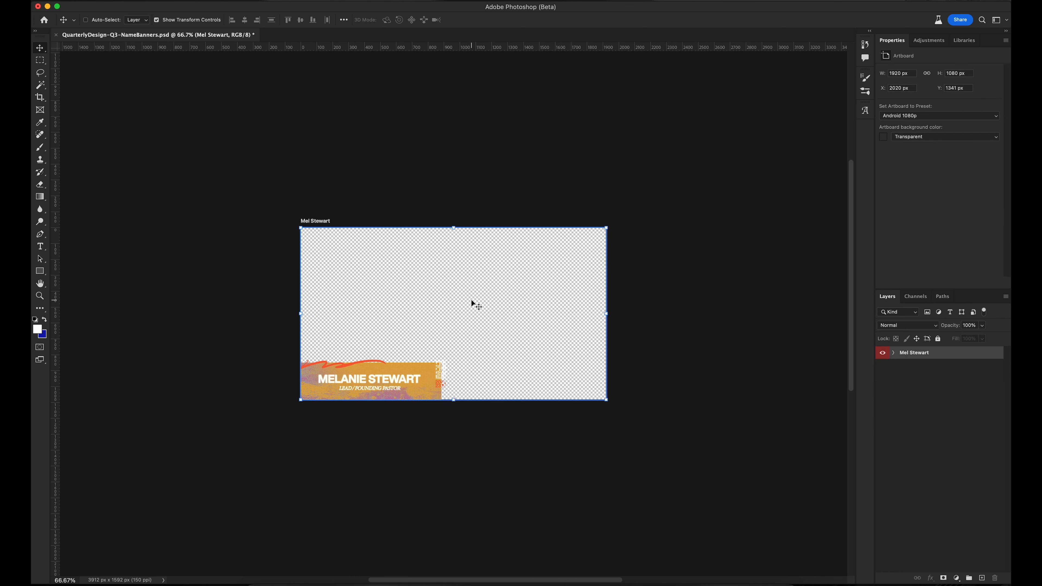
key(super+0)
click(874, 393)
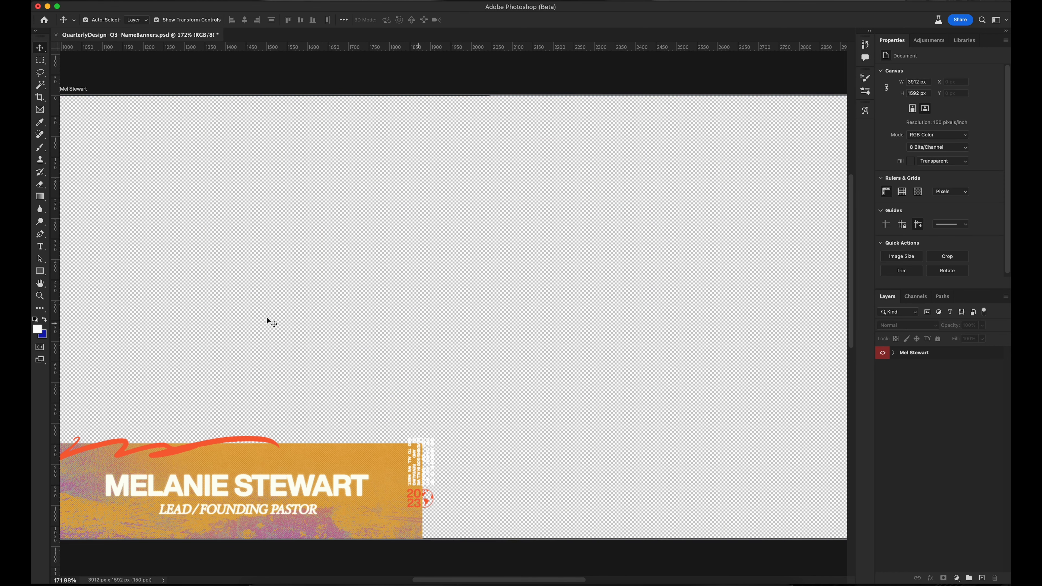
click(41, 272)
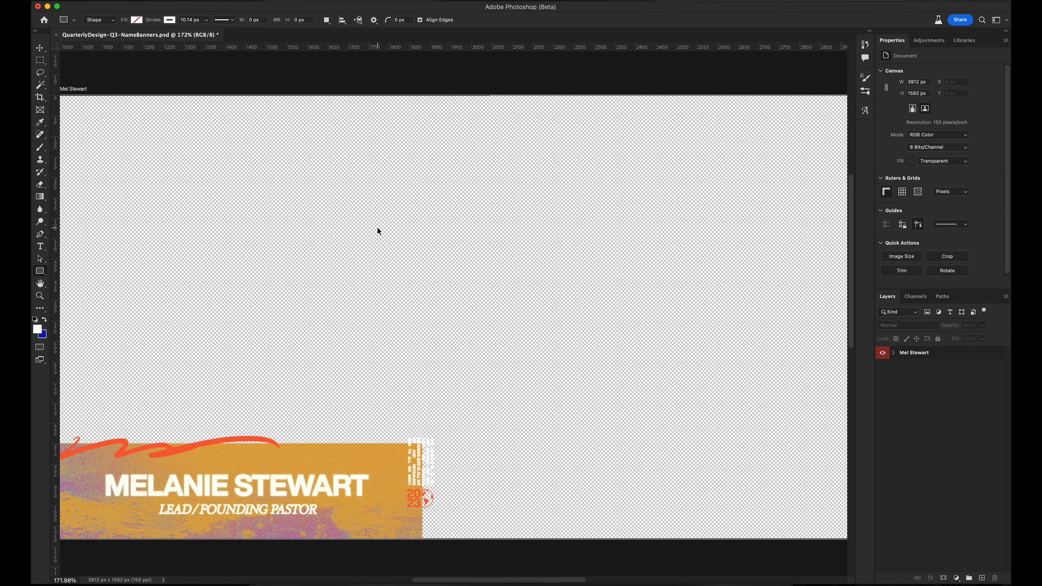
key(super+1)
scroll(378, 228, up, 3)
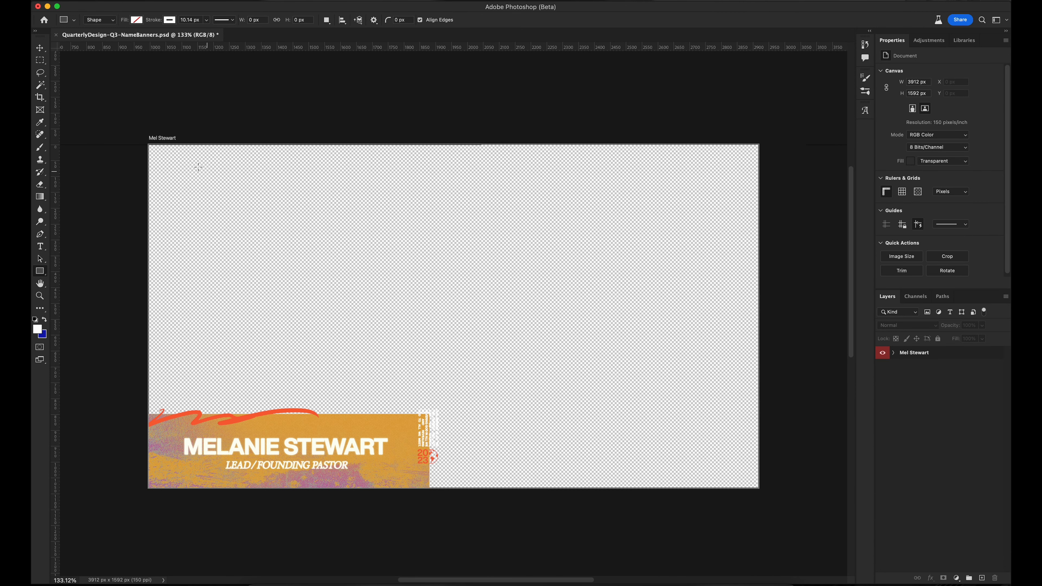
click(266, 226)
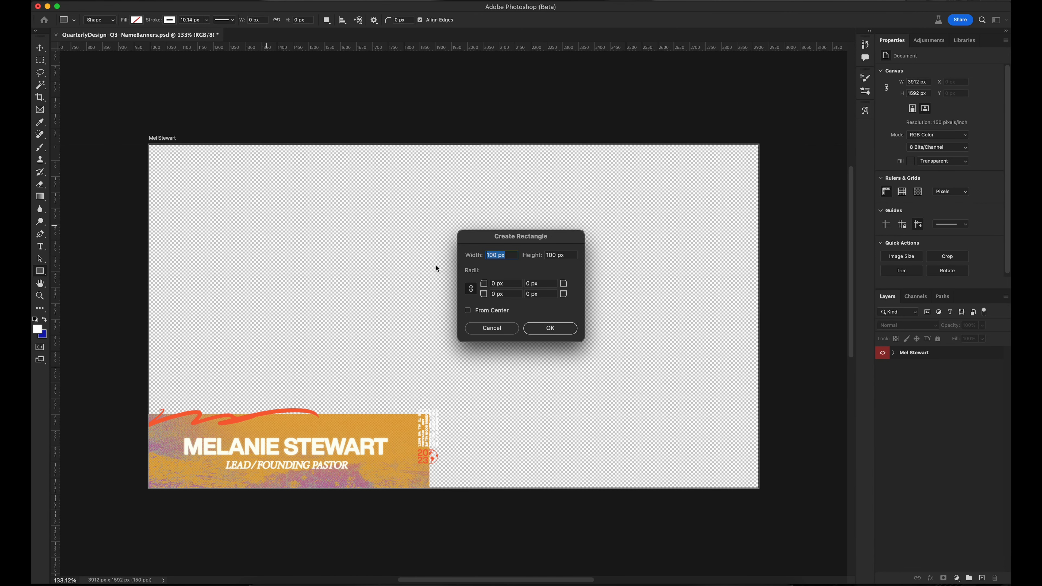
text(1920)
key(Tab)
text(108)
click(486, 311)
click(552, 330)
Give the rectangle no stroke and a black fill
key(v)
click(904, 156)
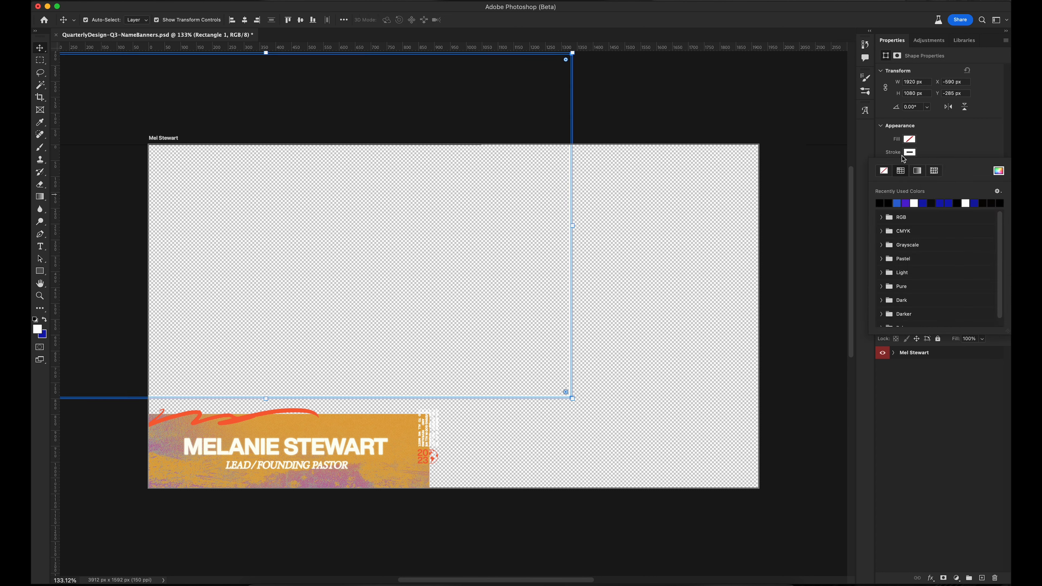
click(884, 171)
click(907, 141)
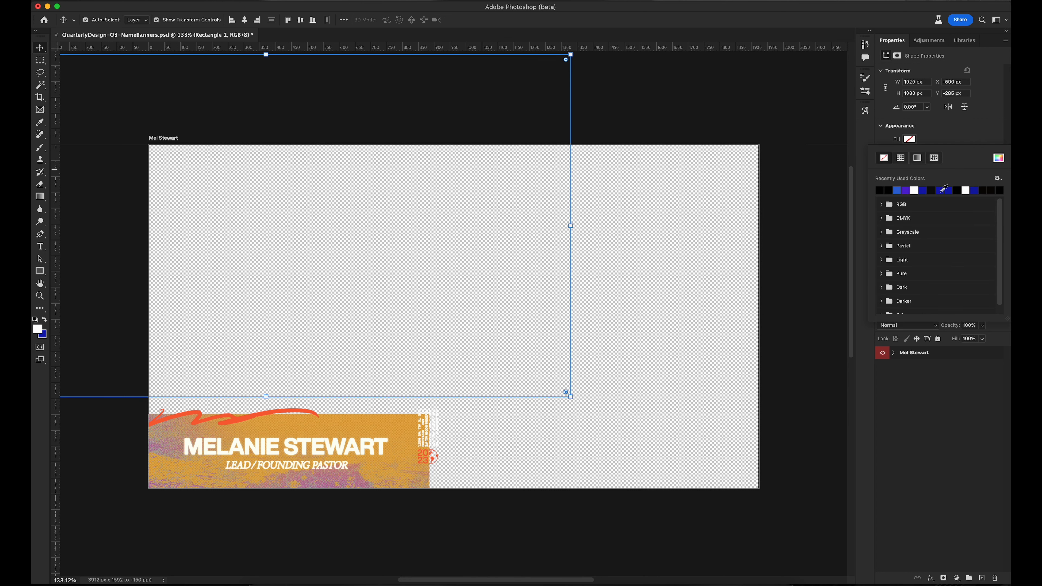
click(958, 190)
click(959, 131)
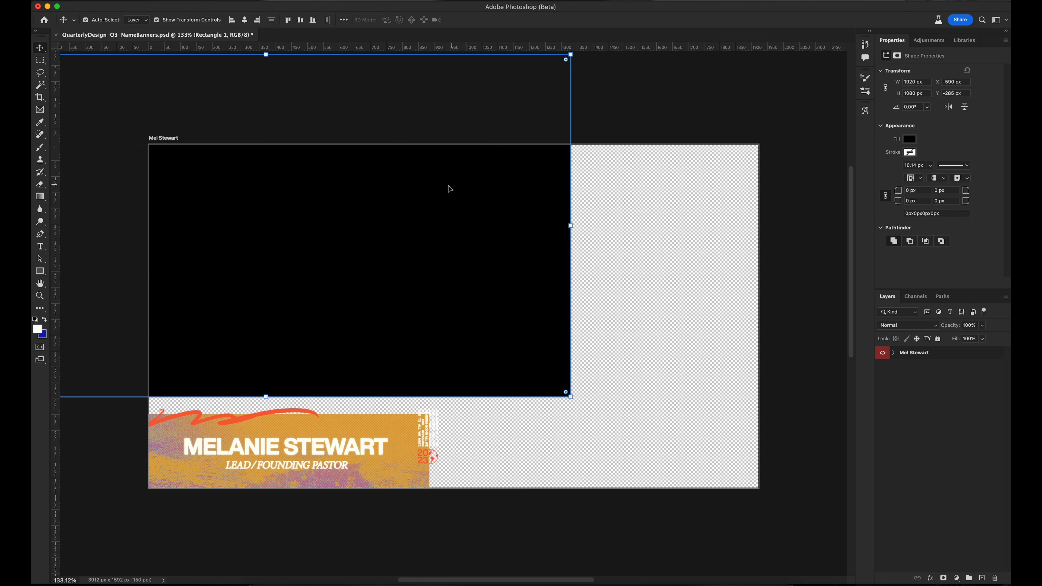
Centre Rectangle 1 horizontally and vertically on the artboard, then reselect it
key(super+a)
click(245, 23)
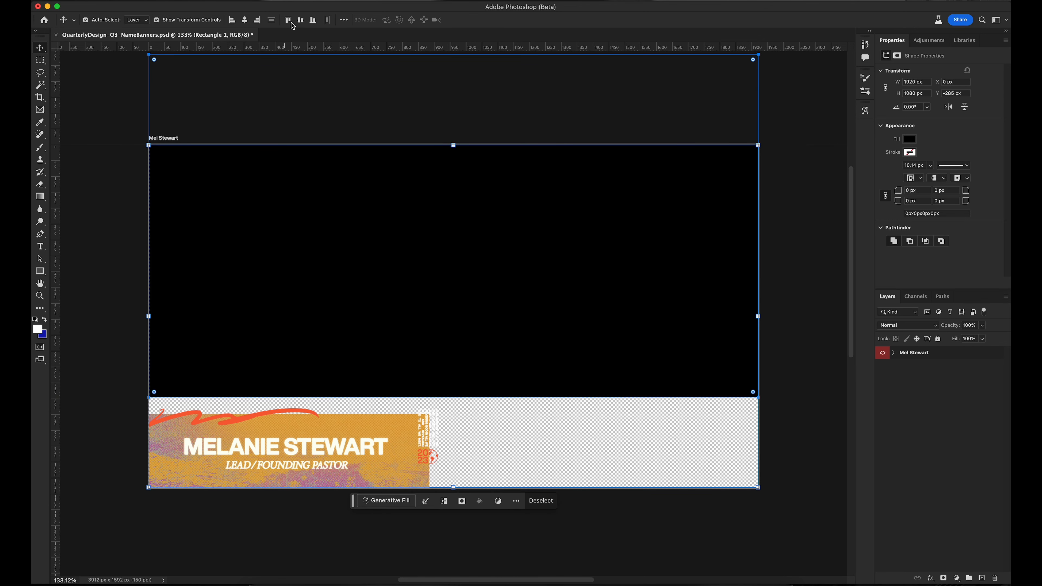
click(300, 20)
key(super+d)
click(912, 400)
click(684, 266)
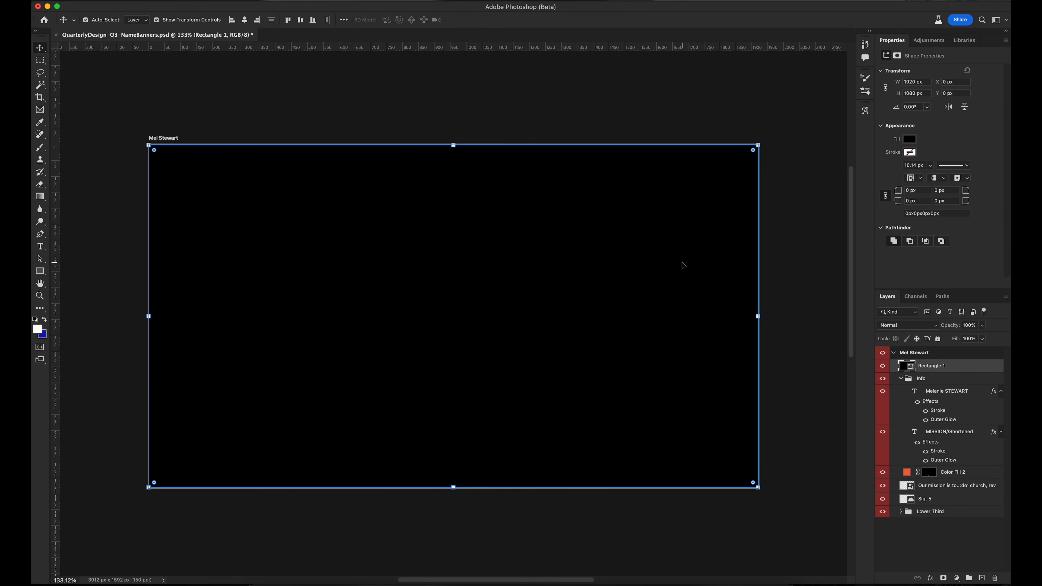
right_click(934, 353)
click(883, 176)
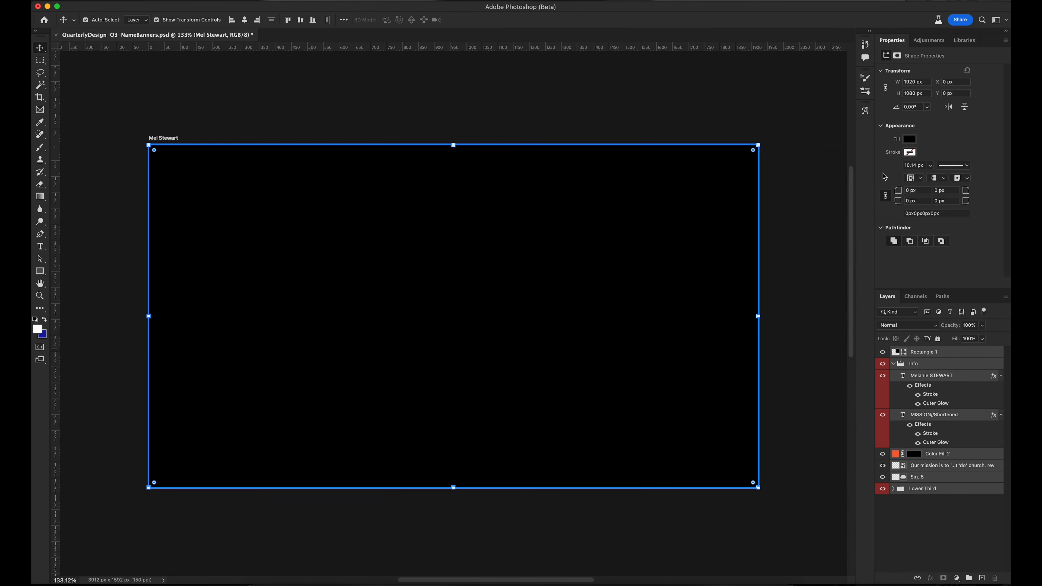
click(166, 3)
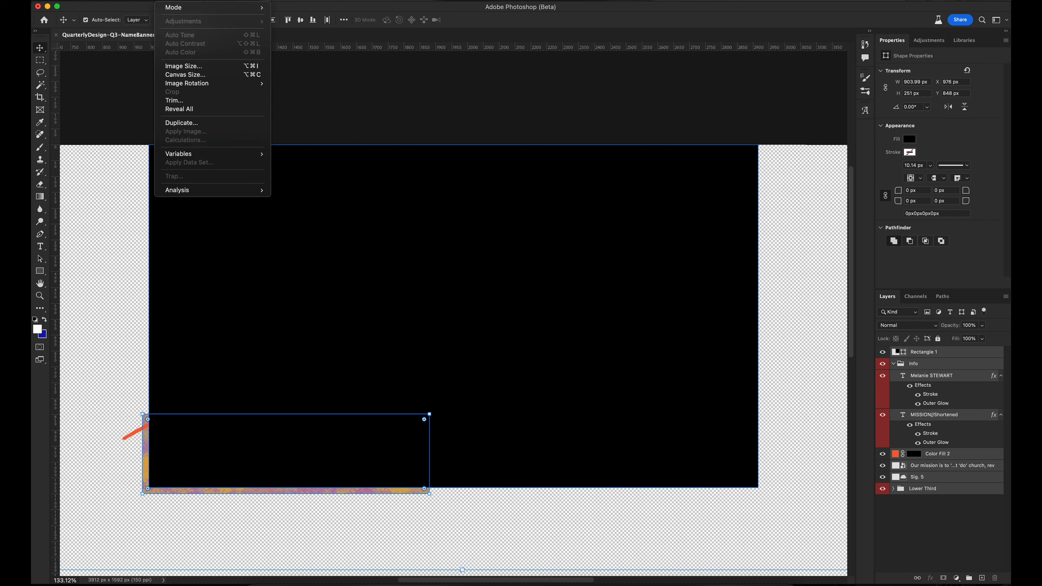
click(214, 75)
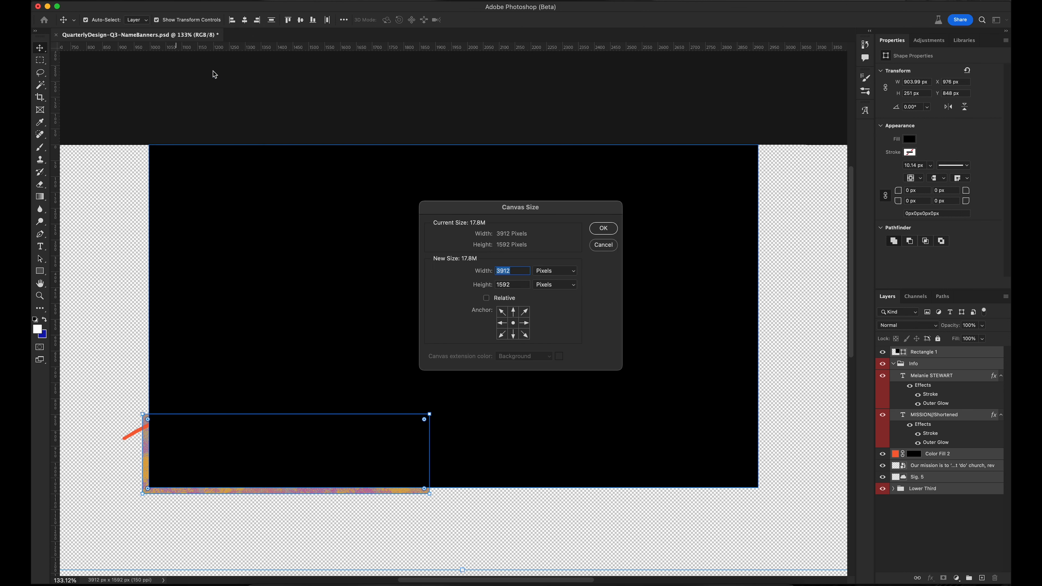
text(1920)
key(Tab)
text(1080)
Apply the canvas crop and drag Rectangle 1 down to cover the canvas
key(Return)
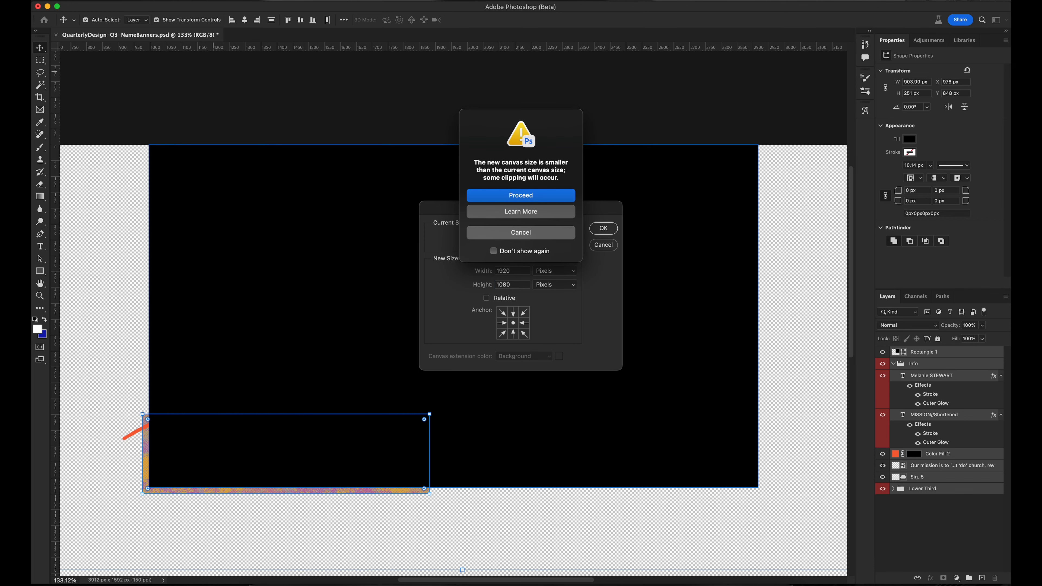
click(538, 199)
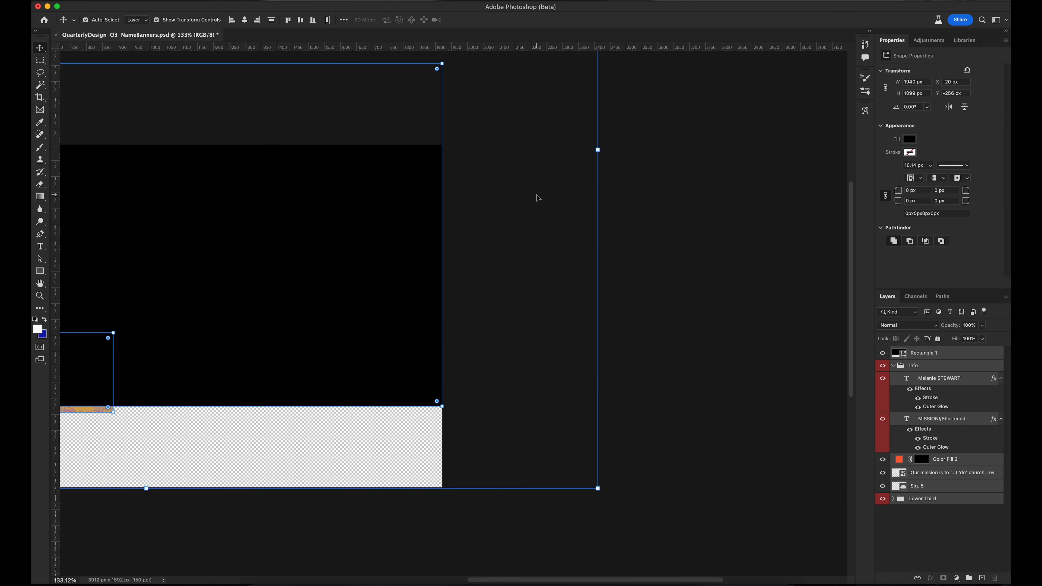
drag(284, 233, 581, 262)
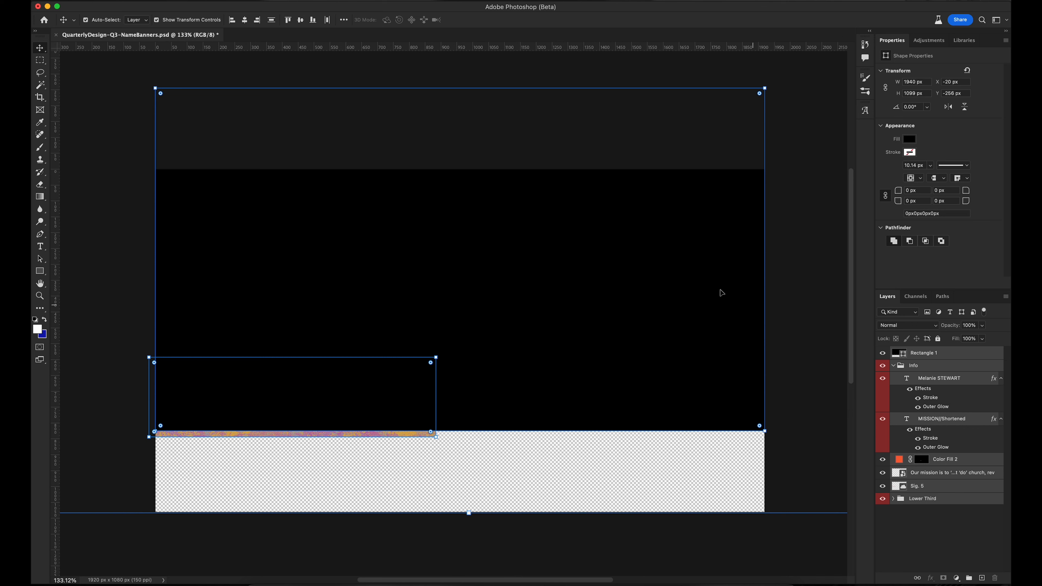
drag(610, 310, 619, 392)
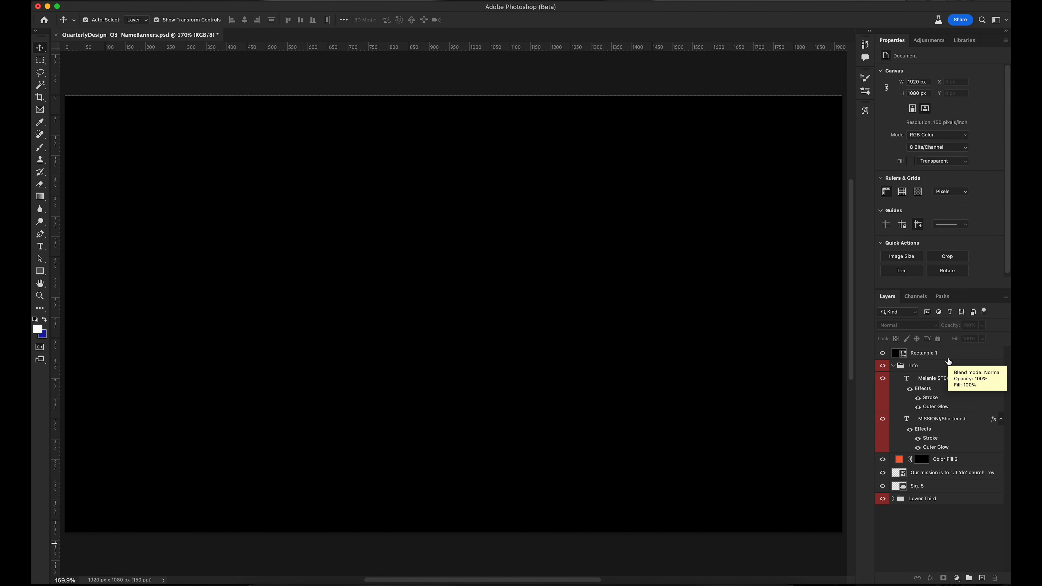
Delete the Rectangle 1 layer and leave no layers selected
click(942, 355)
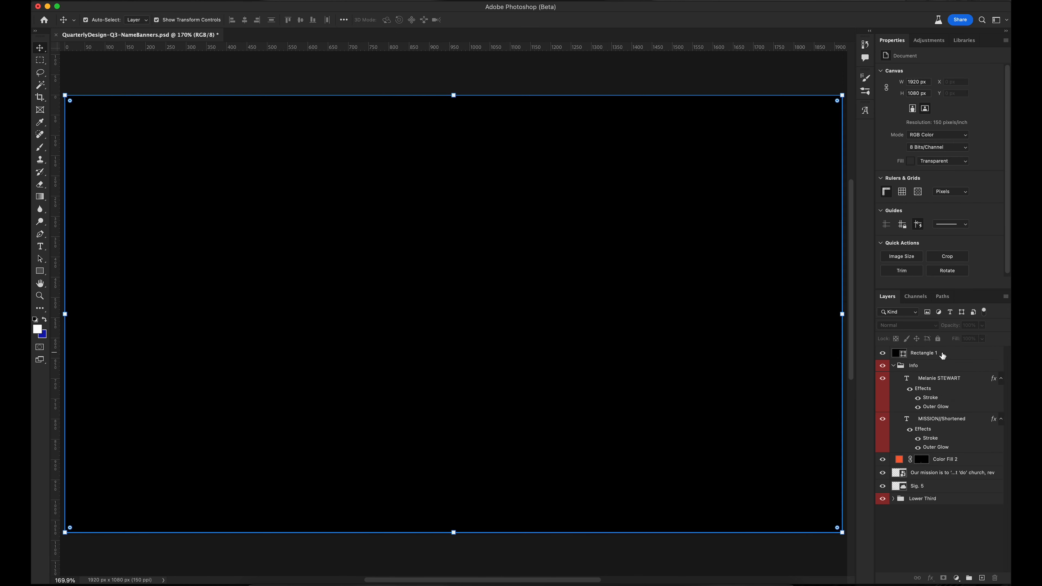
key(Delete)
click(957, 517)
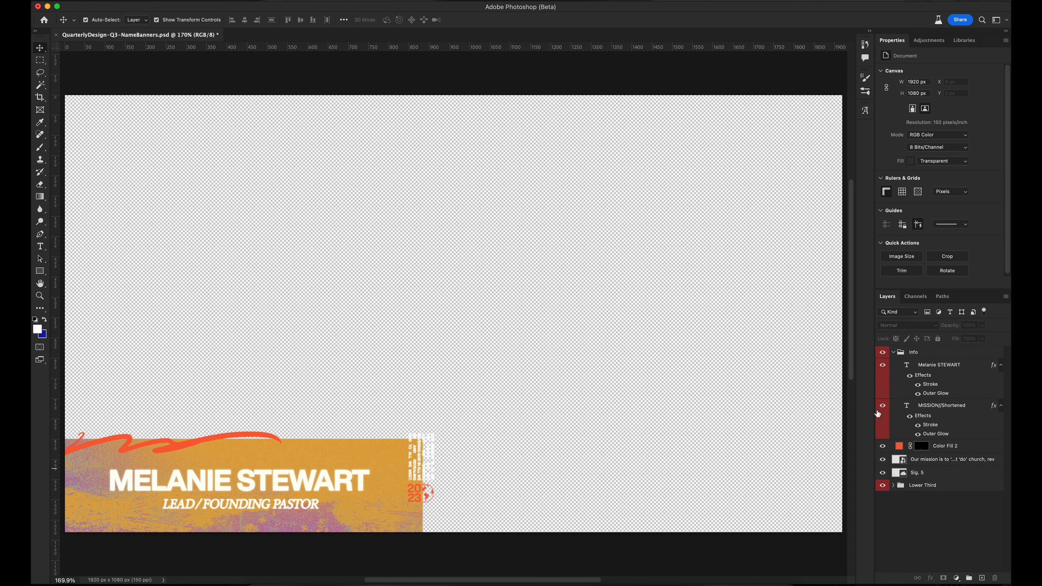
Expand and check the Lower Third group, then merge it into one layer
drag(971, 292, 969, 140)
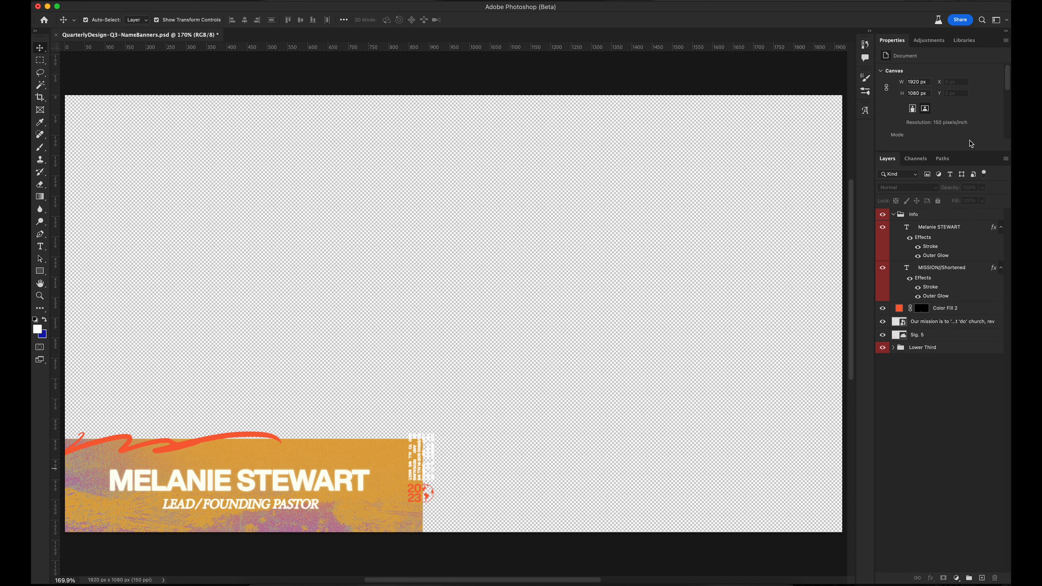
click(893, 348)
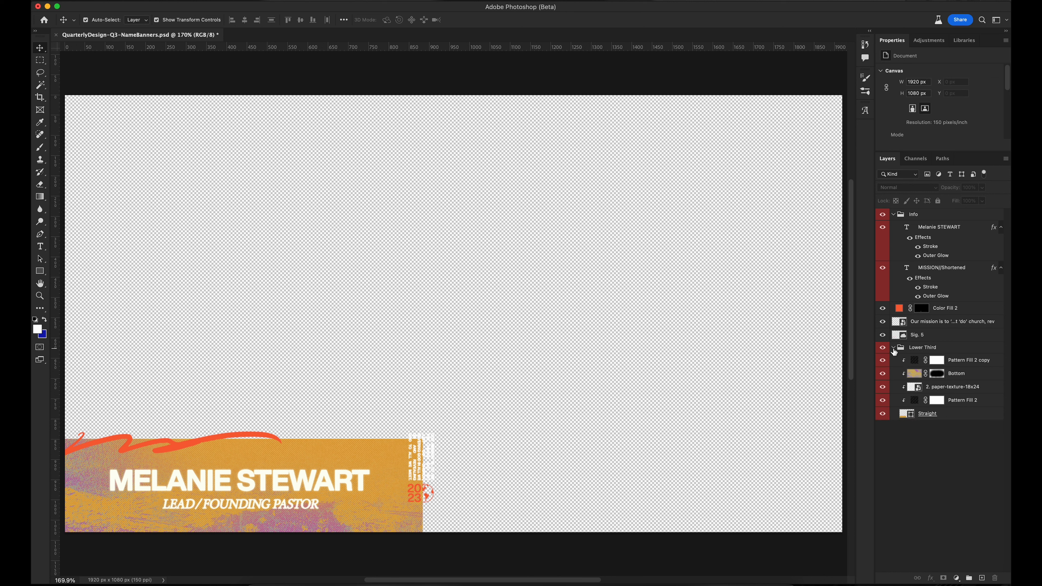
click(934, 349)
click(881, 353)
click(881, 353)
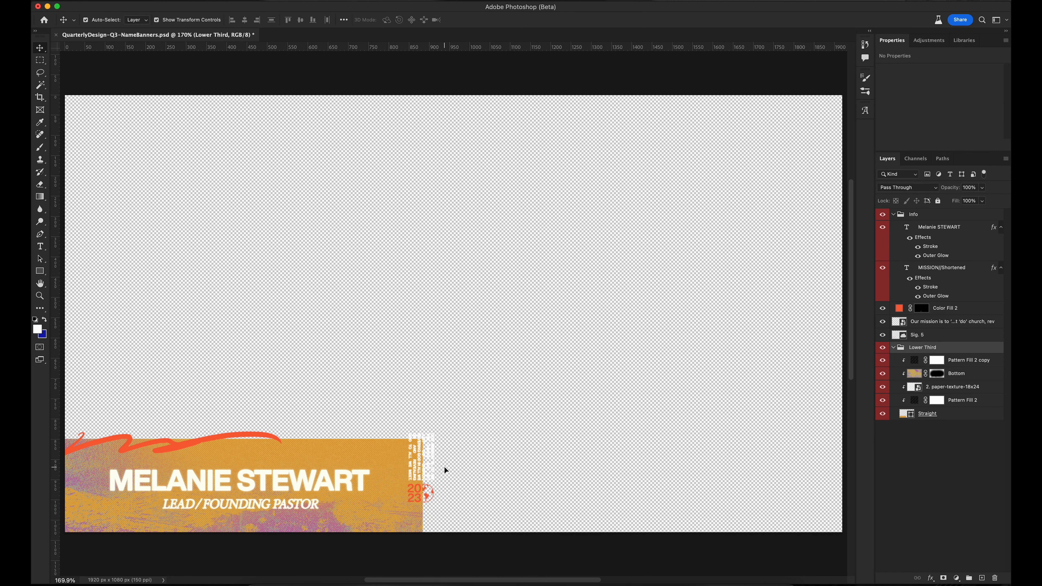
click(882, 348)
click(883, 348)
right_click(946, 349)
click(880, 488)
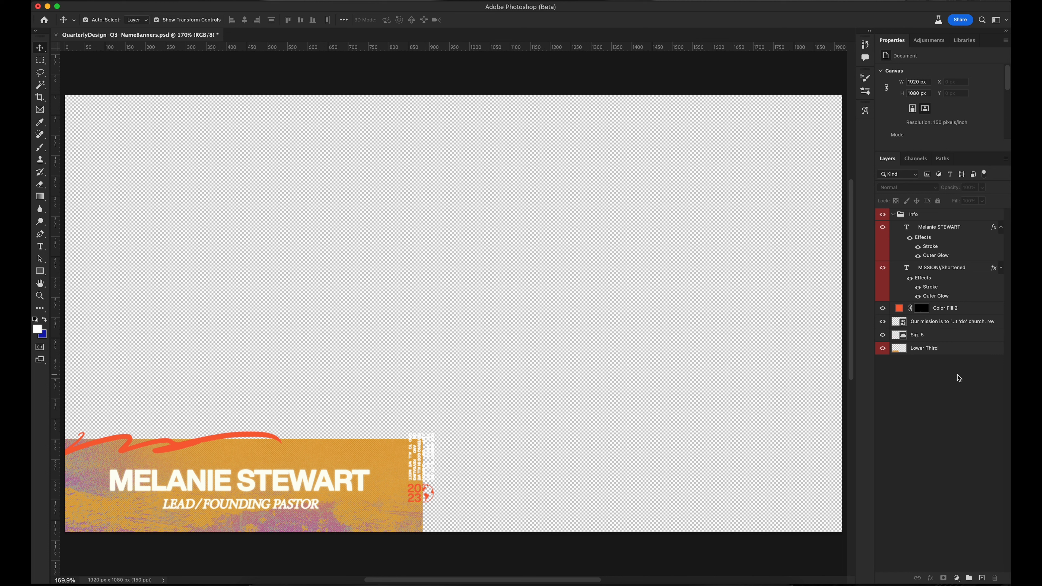
Rasterize the Sig. 5 smart object into a plain pixel layer
key(super+comma)
key(super+z)
key(super+z)
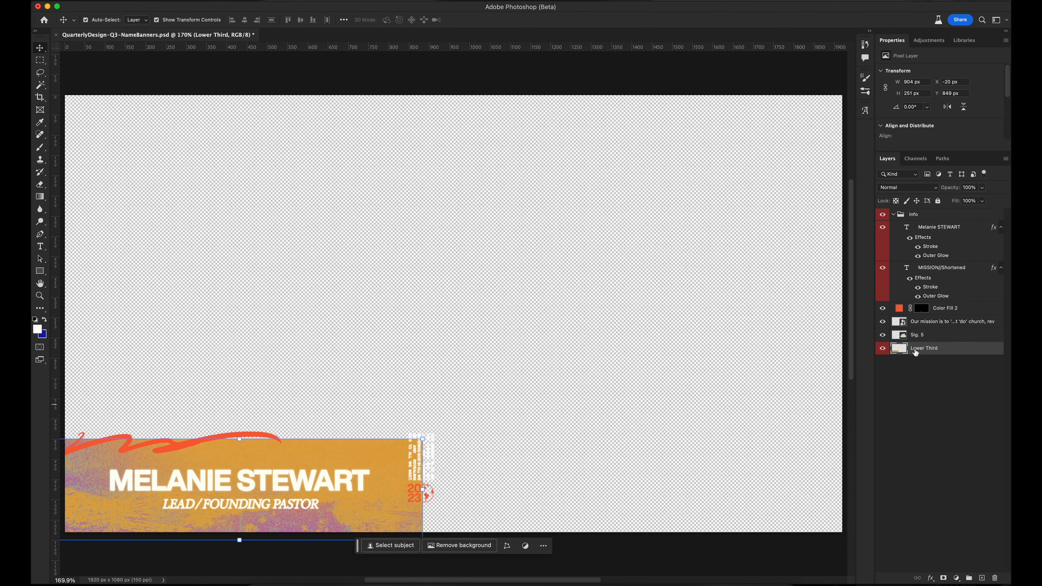
click(930, 339)
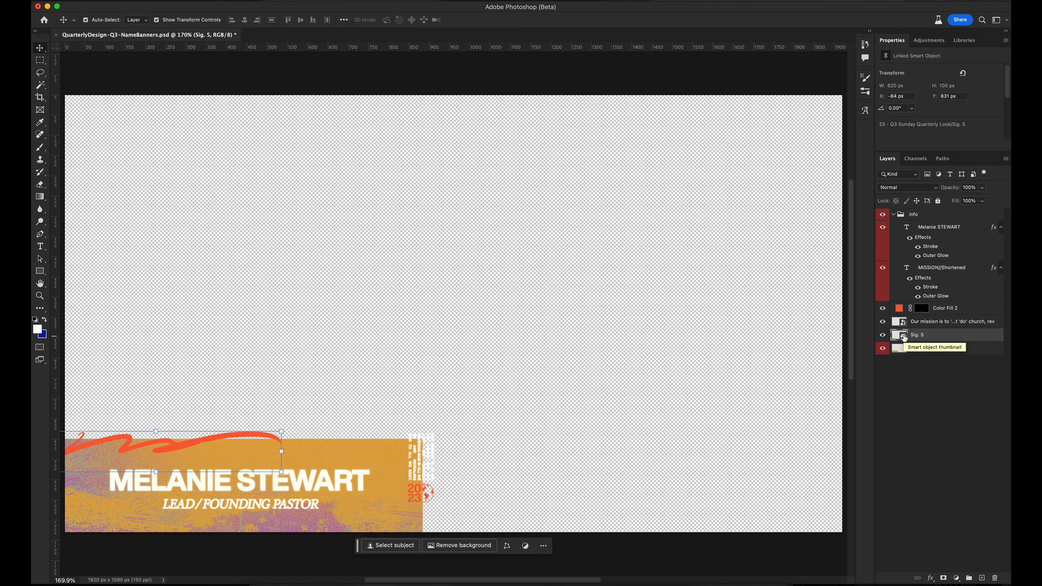
right_click(958, 335)
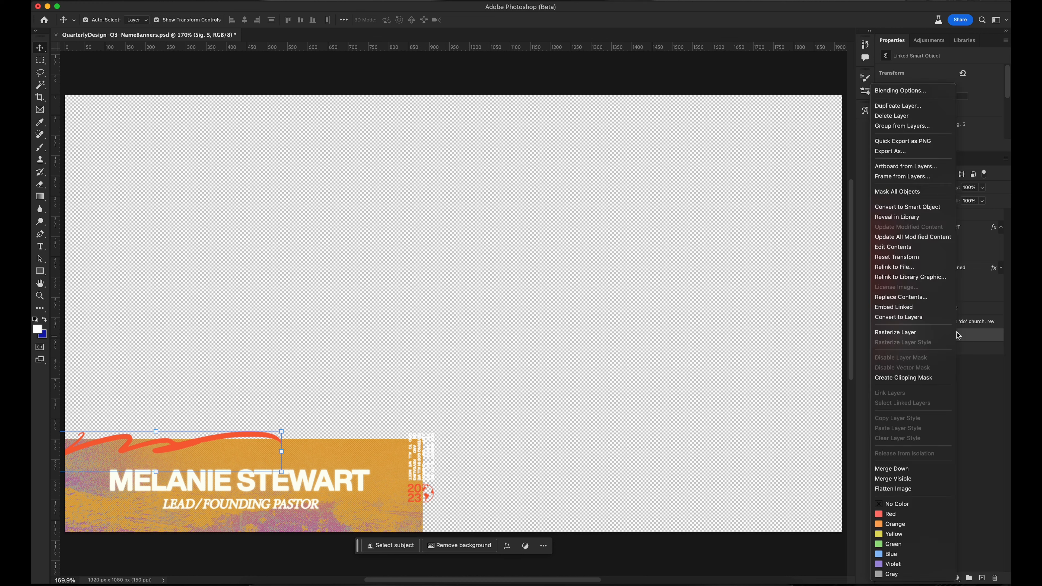
click(900, 332)
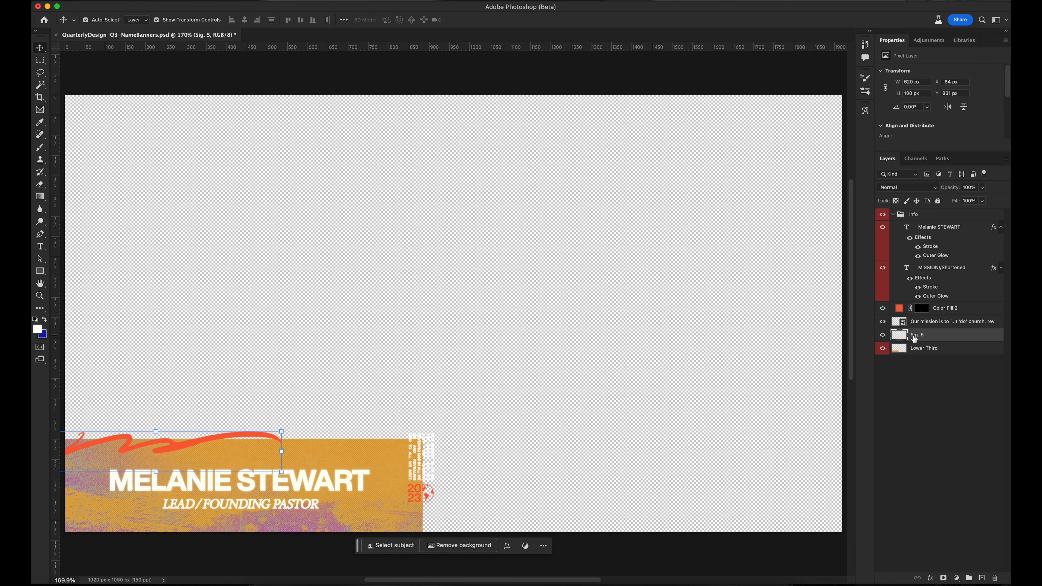
click(883, 335)
click(882, 334)
click(950, 325)
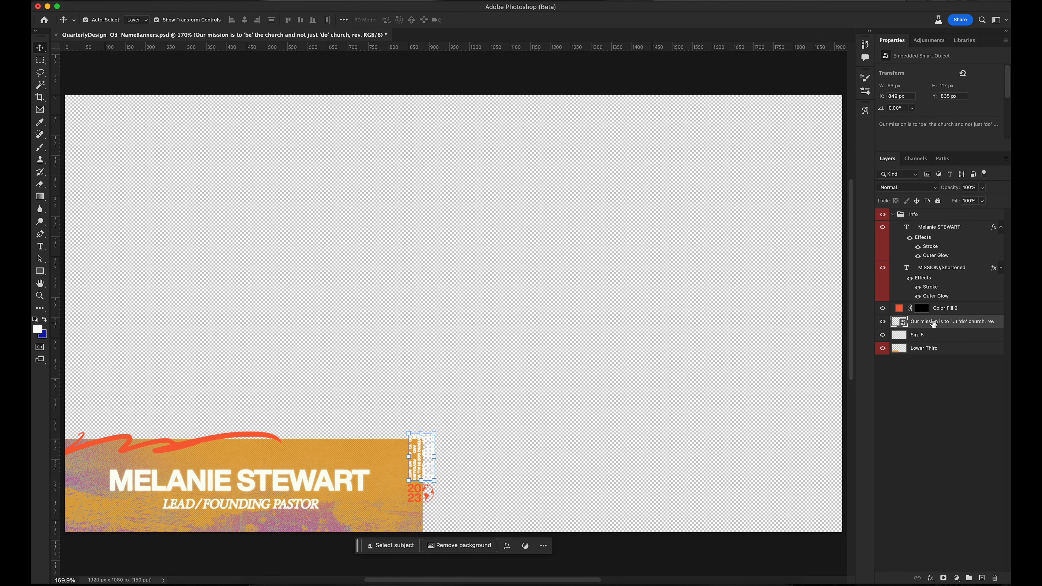
Paste the mission smart object's editable type layer into the banner document
double_click(900, 323)
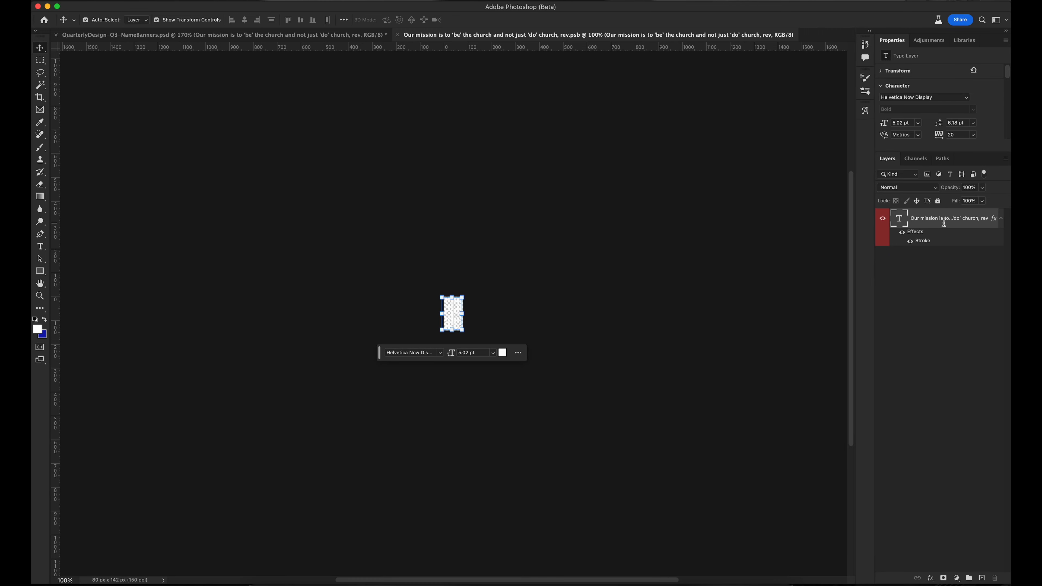
key(super+w)
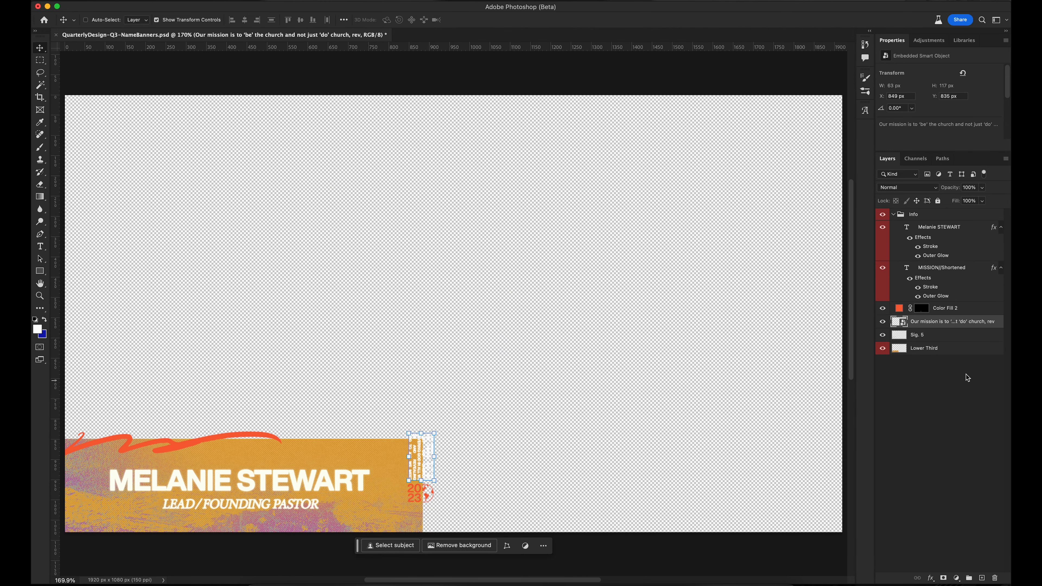
key(super+v)
key(super+equal)
key(super+equal)
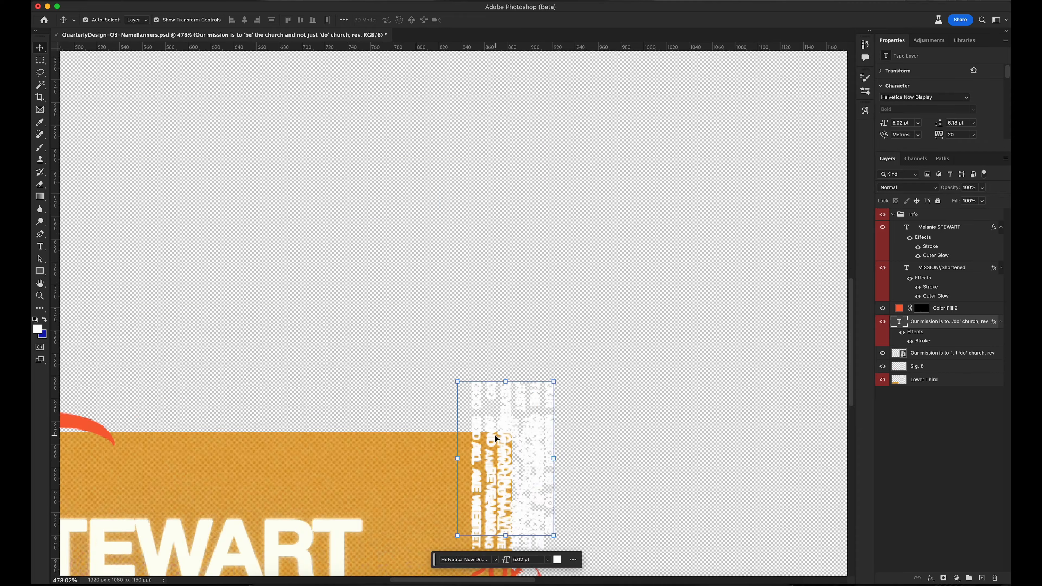
scroll(574, 235, up, 3)
Scale the pasted mission text to about 82%, align it, and delete the old smart object
drag(555, 263, 628, 265)
key(super+t)
drag(663, 132, 642, 170)
drag(603, 240, 538, 221)
key(Return)
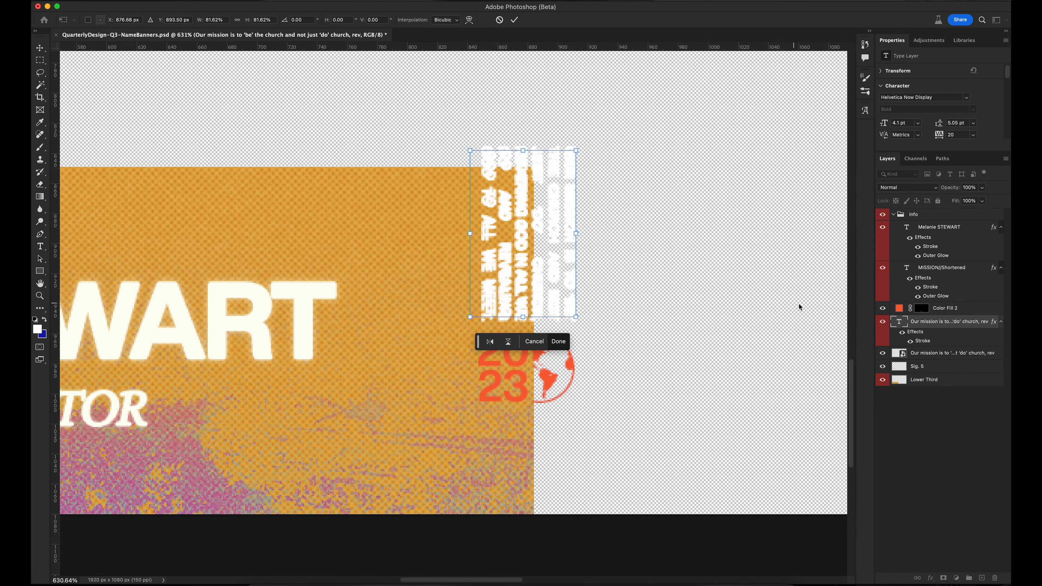
click(954, 354)
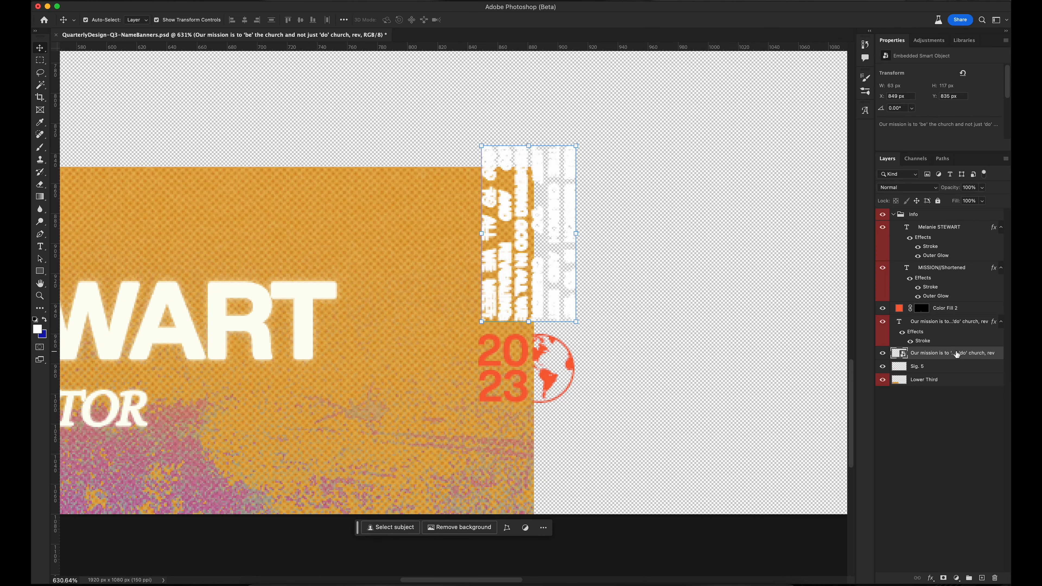
key(BackSpace)
Review the Info group's LEAD/FOUNDING PASTOR title and name text layers by toggling their visibility
scroll(534, 276, down, 6)
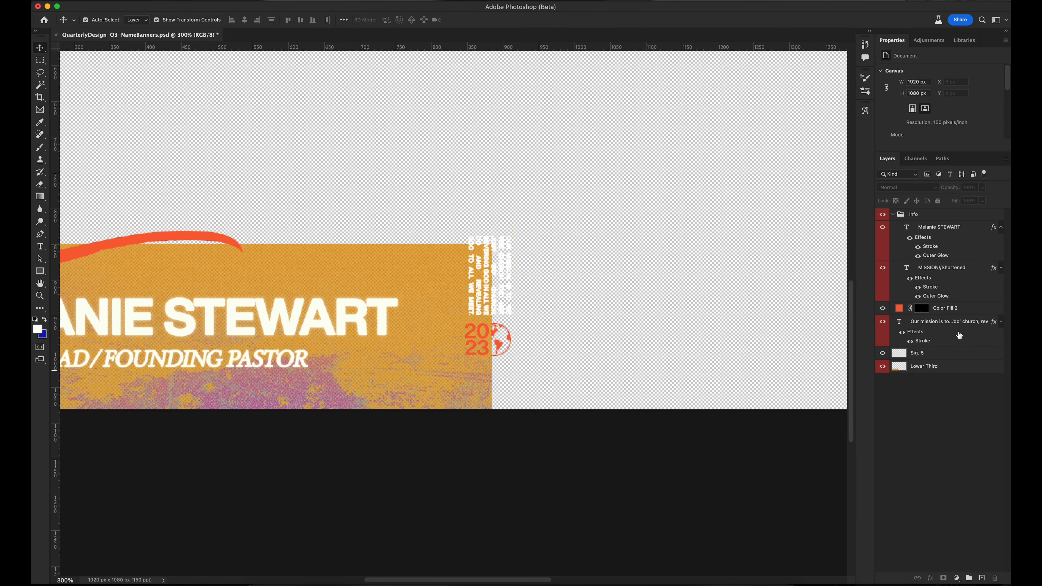
click(958, 324)
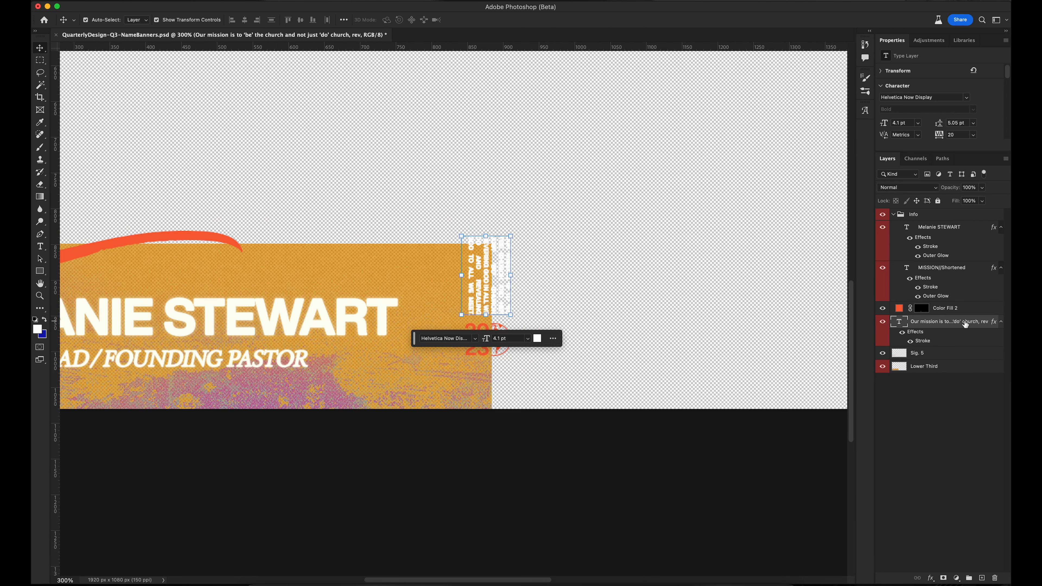
scroll(728, 294, left, 10)
scroll(728, 293, up, 2)
click(887, 271)
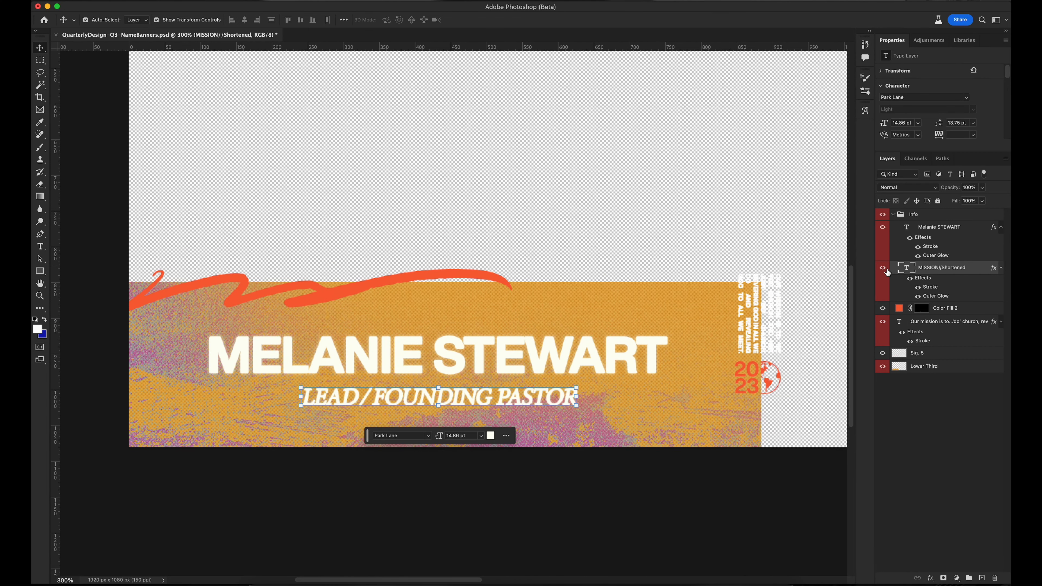
click(883, 269)
click(883, 269)
click(883, 227)
click(883, 227)
click(930, 238)
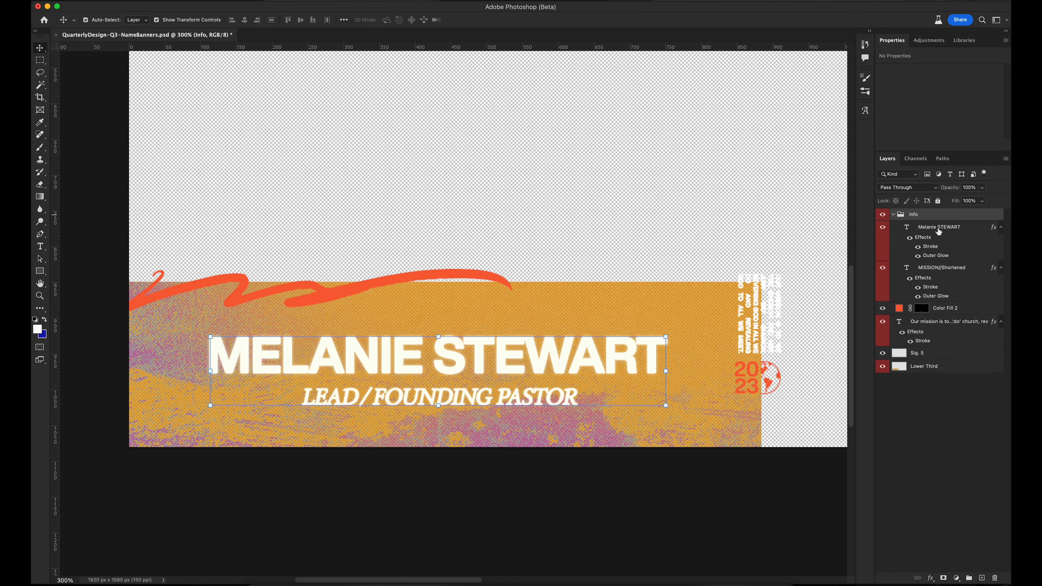
Move the name and title text layers out of the Info group and delete the group
click(944, 230)
shift+click(940, 270)
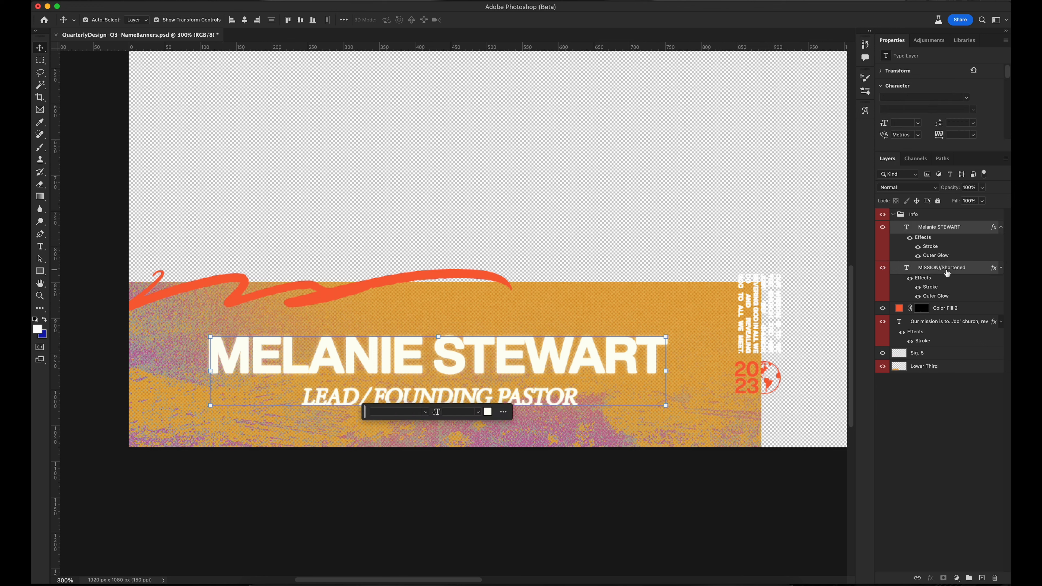
drag(933, 231, 932, 213)
click(936, 295)
key(BackSpace)
Convert Color Fill 2 to a smart object, rasterize it, and check the remaining layers
click(881, 298)
click(879, 298)
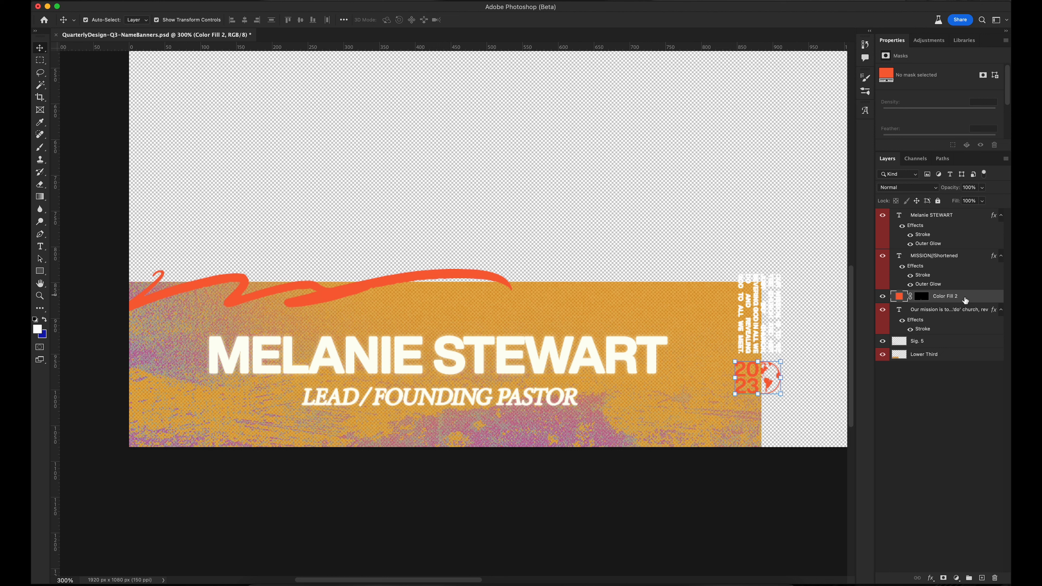
right_click(968, 296)
click(930, 282)
right_click(975, 298)
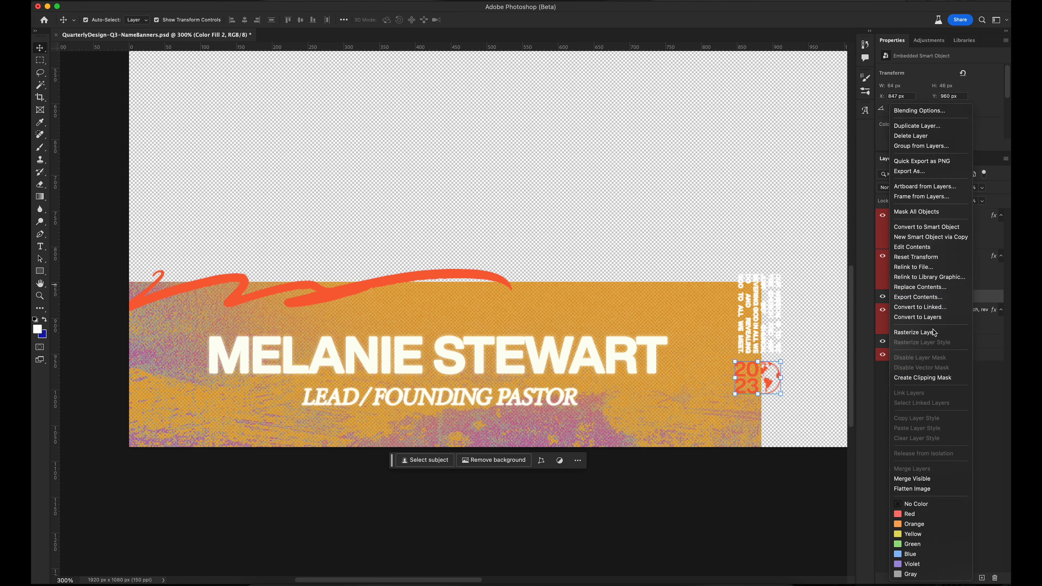
click(934, 334)
click(881, 300)
click(881, 300)
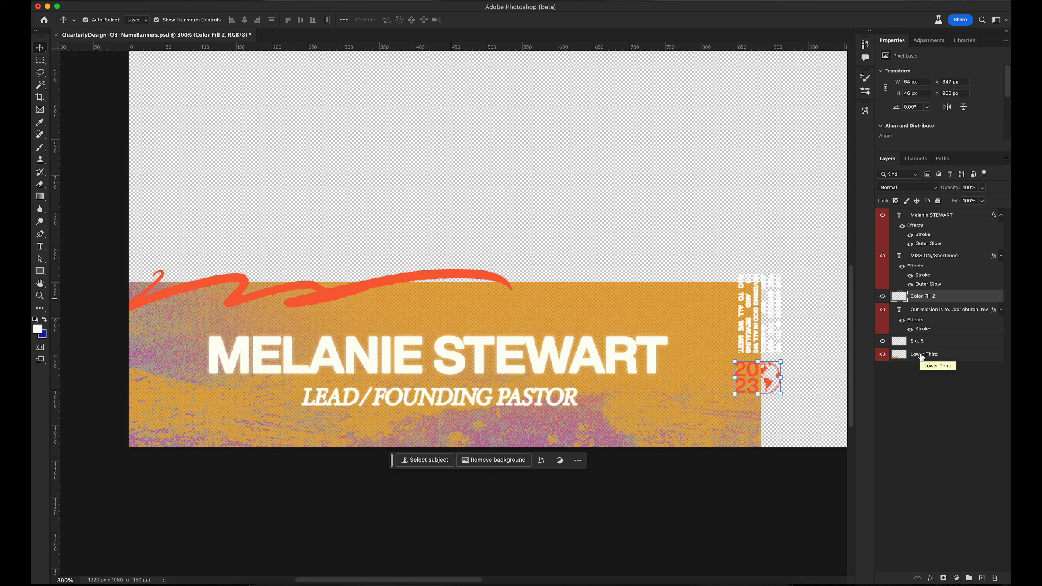
click(952, 390)
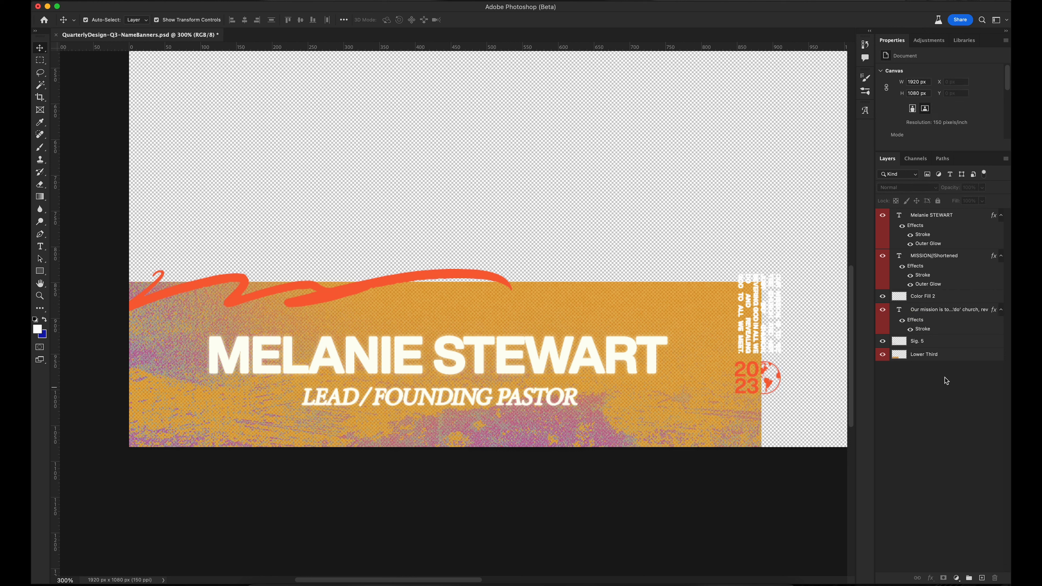
click(926, 356)
click(936, 344)
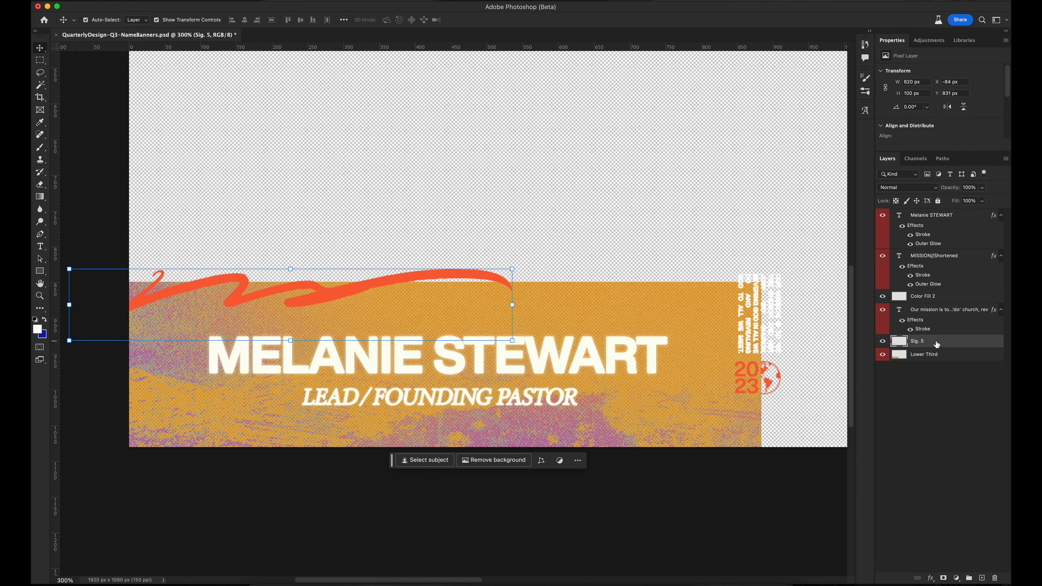
Verify the mission, title and name layers remain text and Color Fill 2 is pixels
click(942, 315)
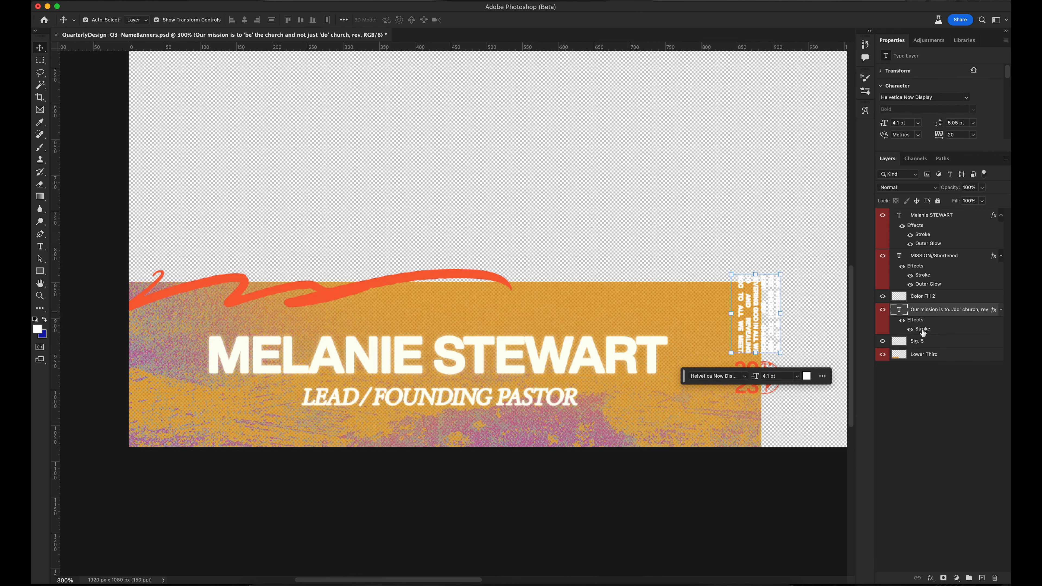
click(920, 296)
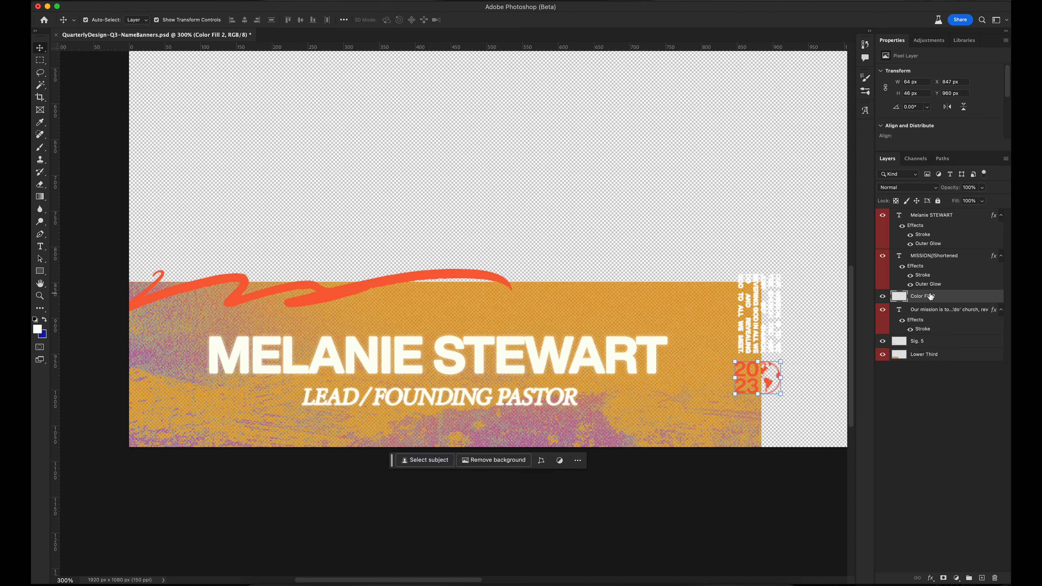
click(938, 273)
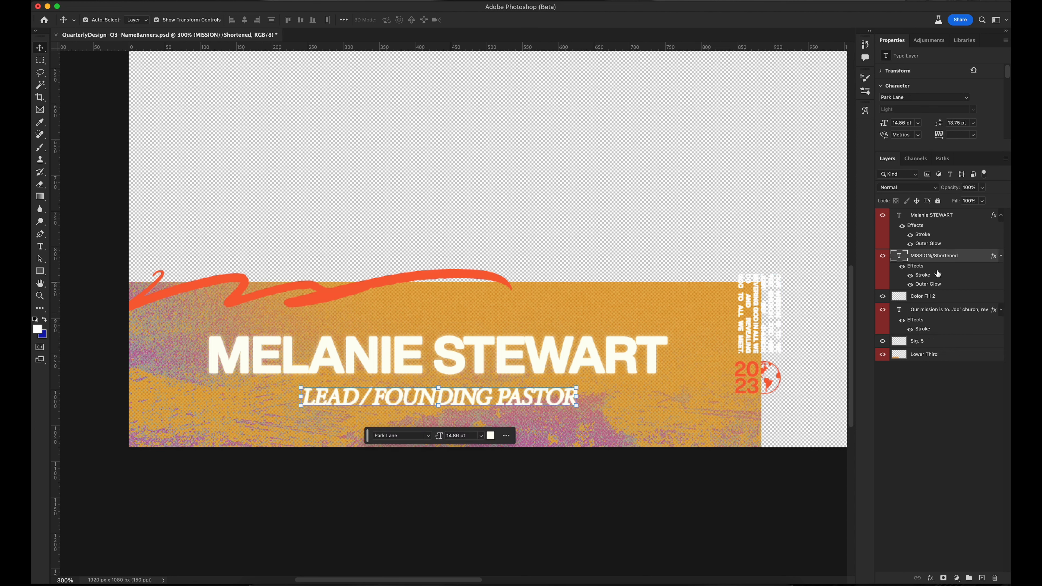
click(947, 226)
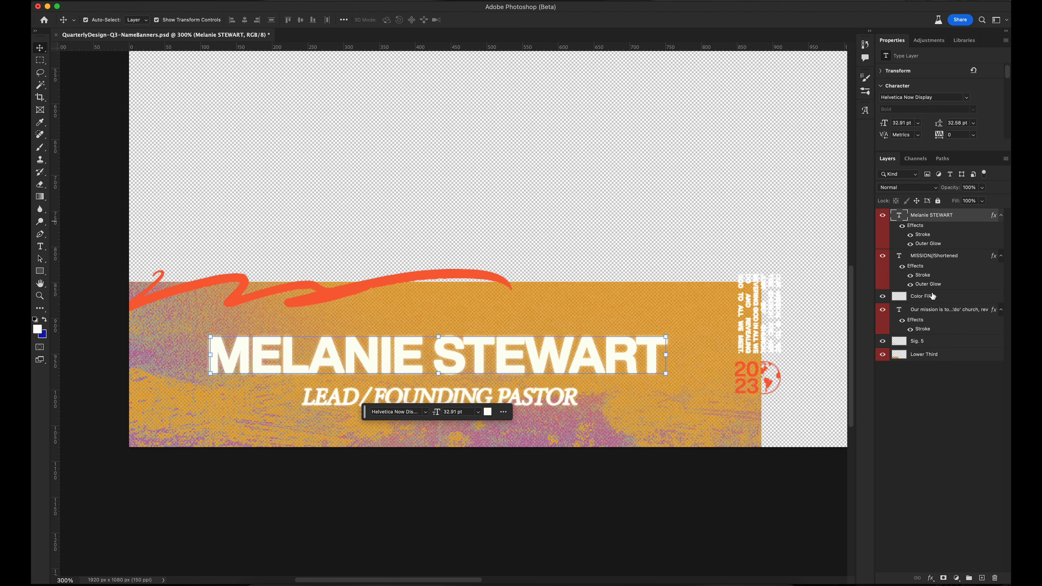
Save the banner as QuarterlyDesign-Q3-NameBanners-forvideo.psd
key(super+0)
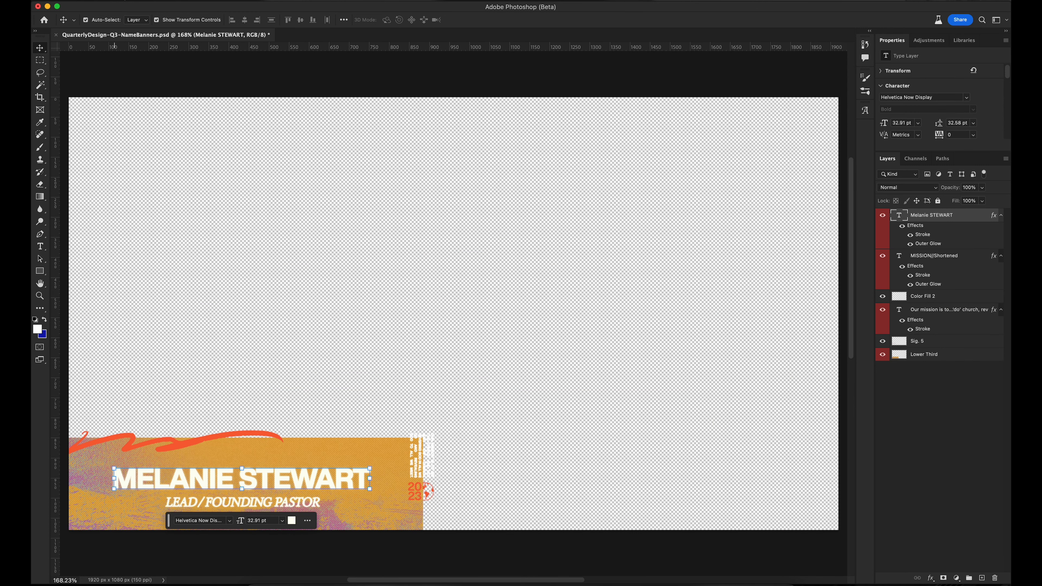
click(128, 1)
click(193, 100)
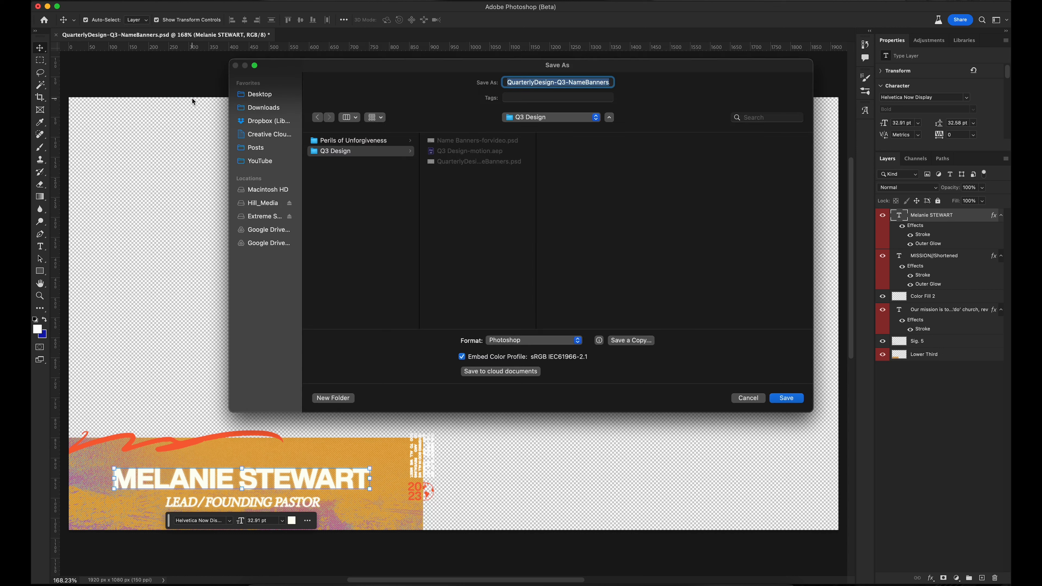
key(Right)
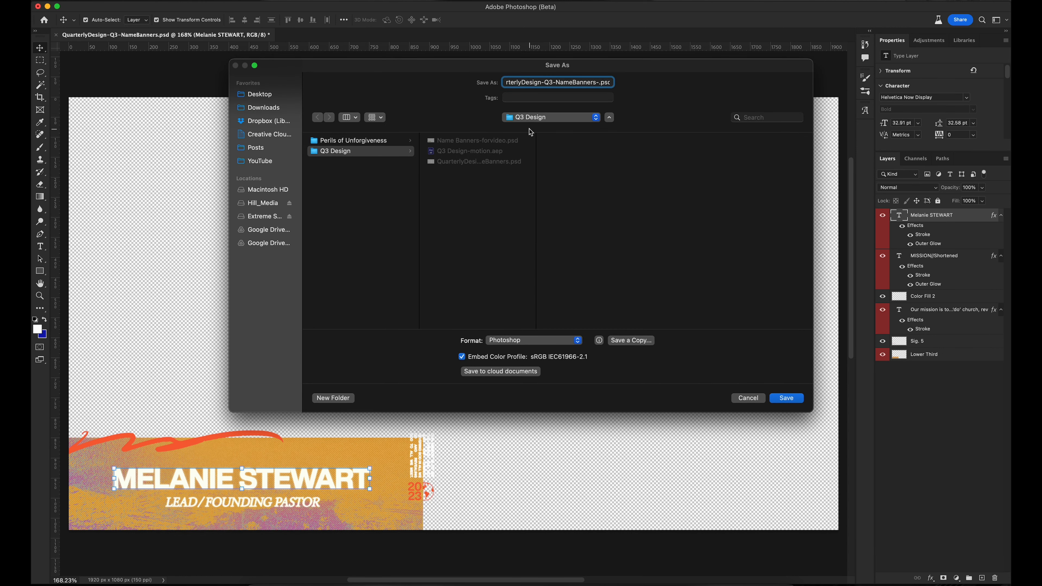
text(-forvideo)
key(Return)
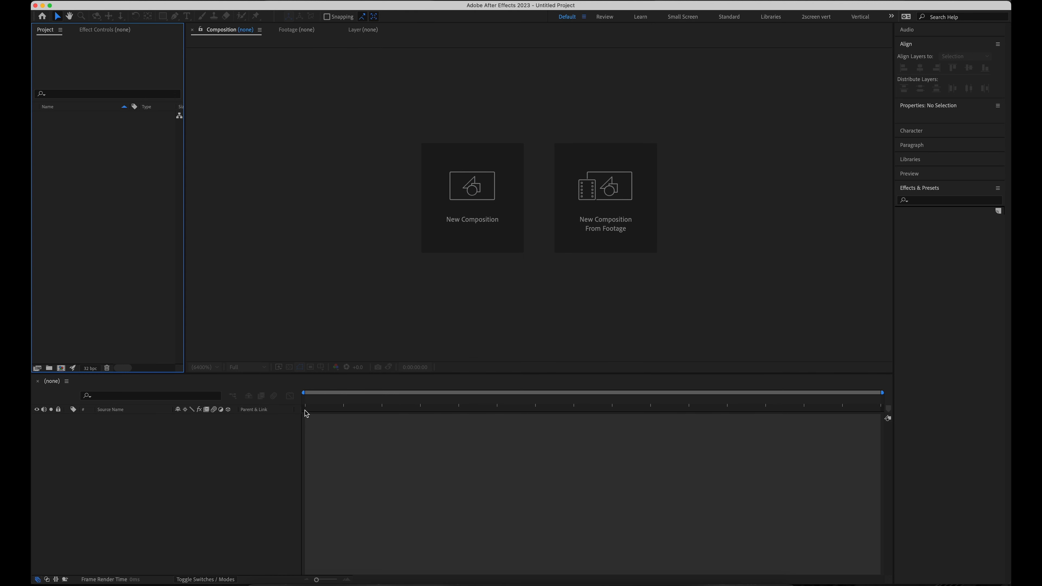
Drag the forvideo banner PSD from the Q3 Design folder into the After Effects Project panel
click(263, 579)
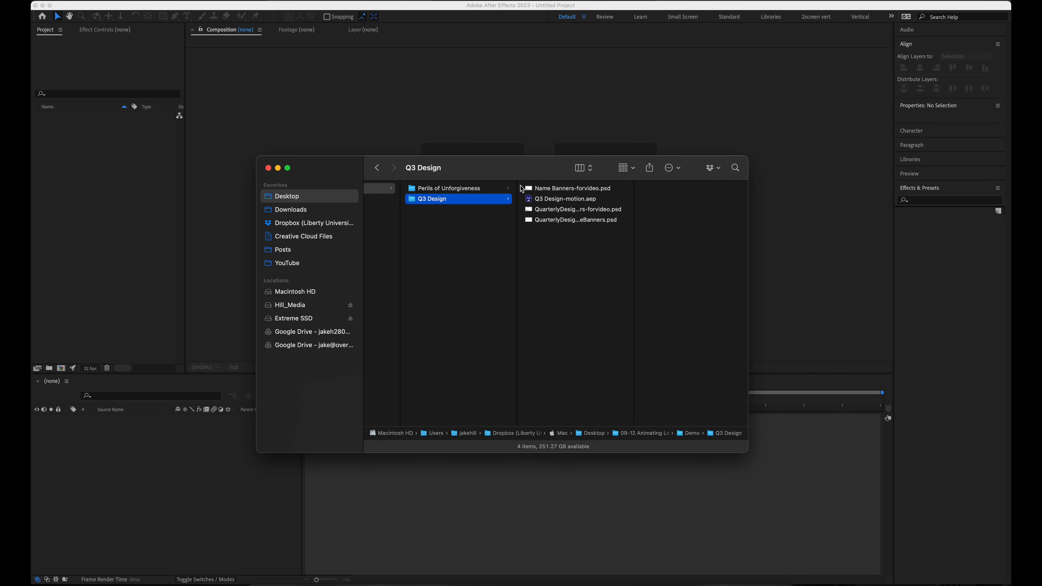
click(560, 220)
click(585, 210)
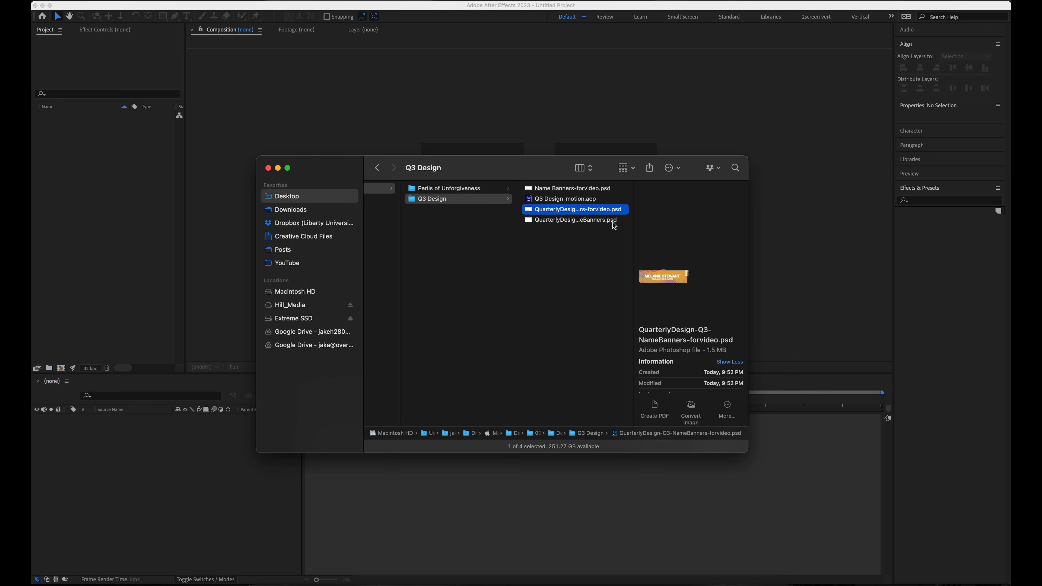
drag(594, 209, 144, 249)
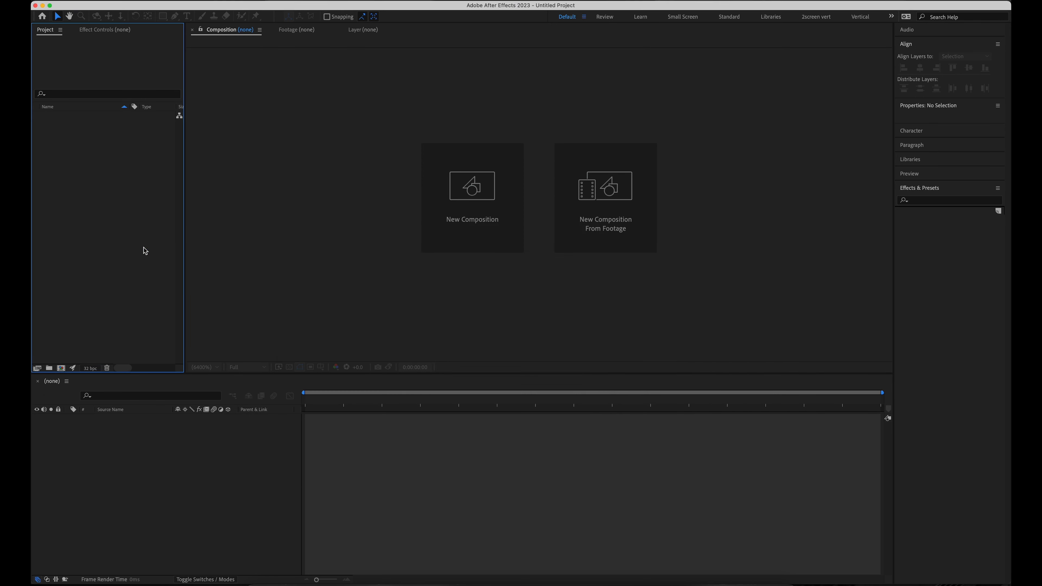
Import the PSD as Composition - Retain Layer Sizes with Editable Layer Styles
click(537, 248)
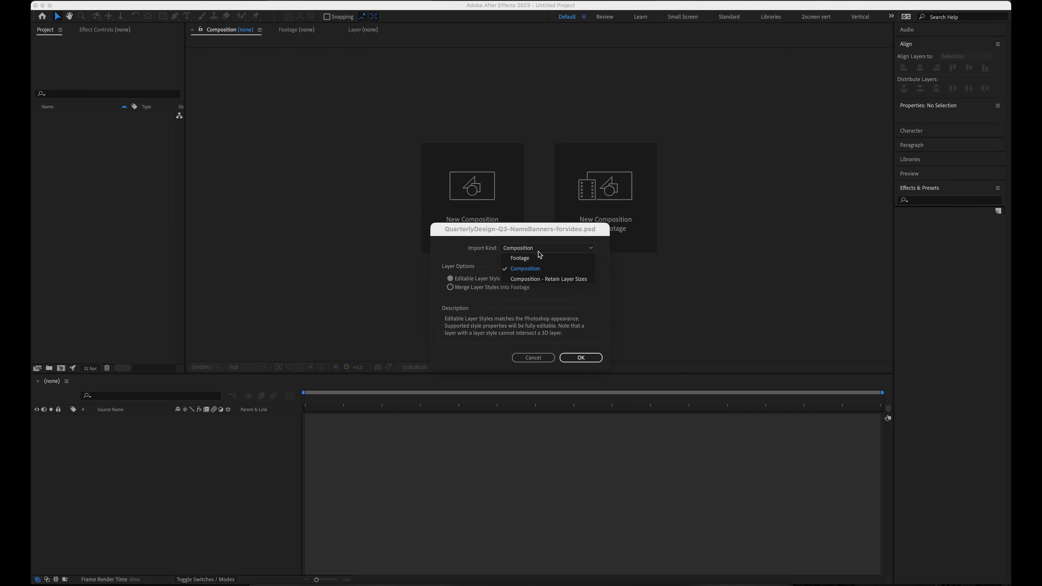
click(534, 280)
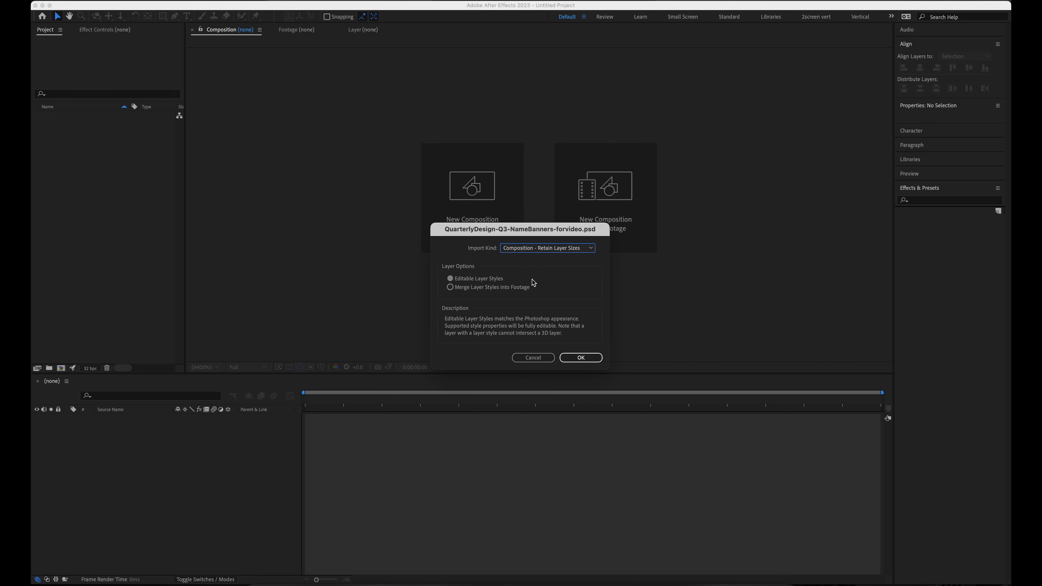
click(461, 280)
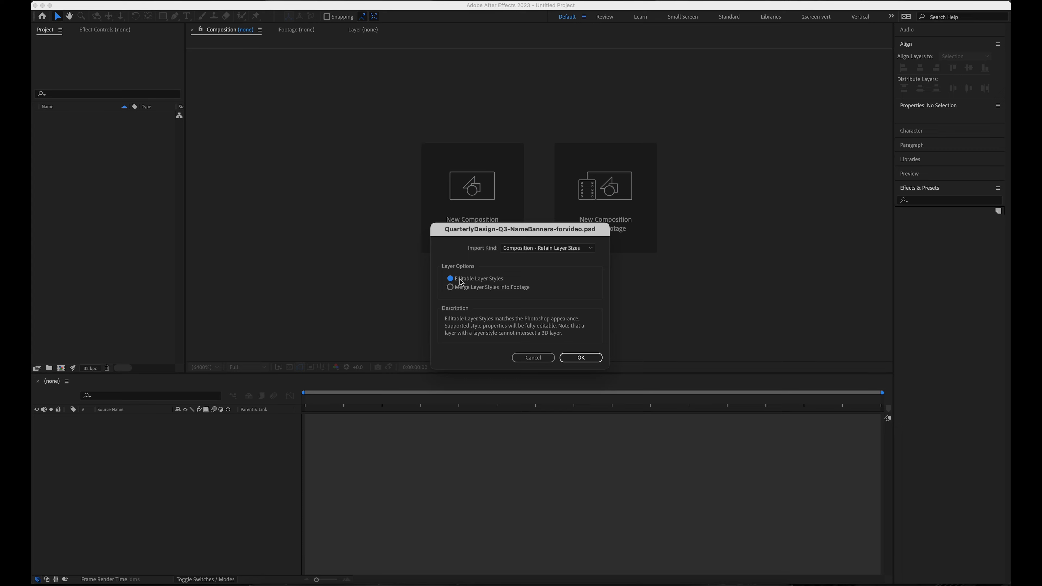
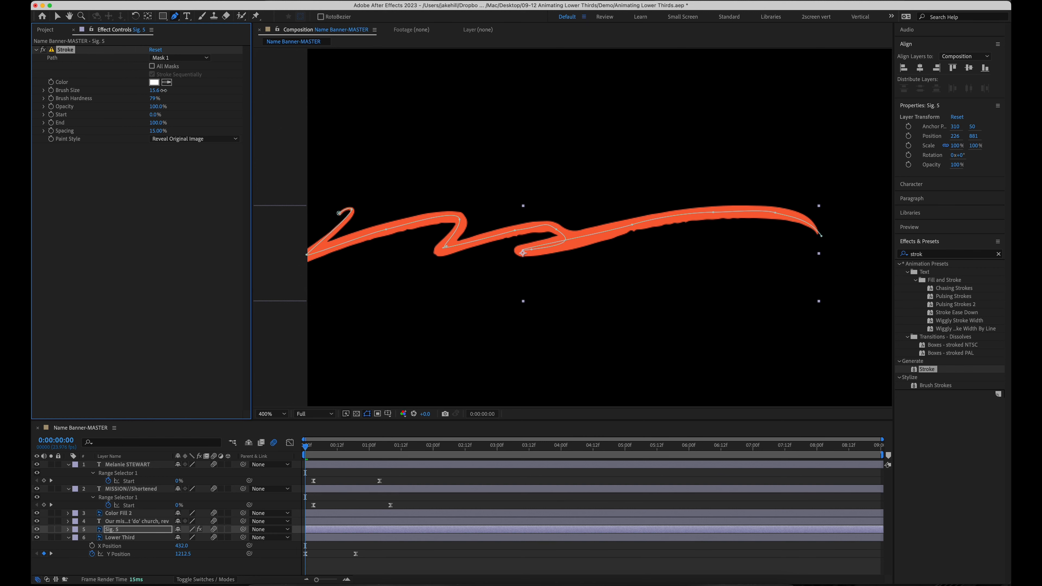
Thin the signature brush size to 14.4 and extend Stroke End to 100%
drag(160, 96, 147, 97)
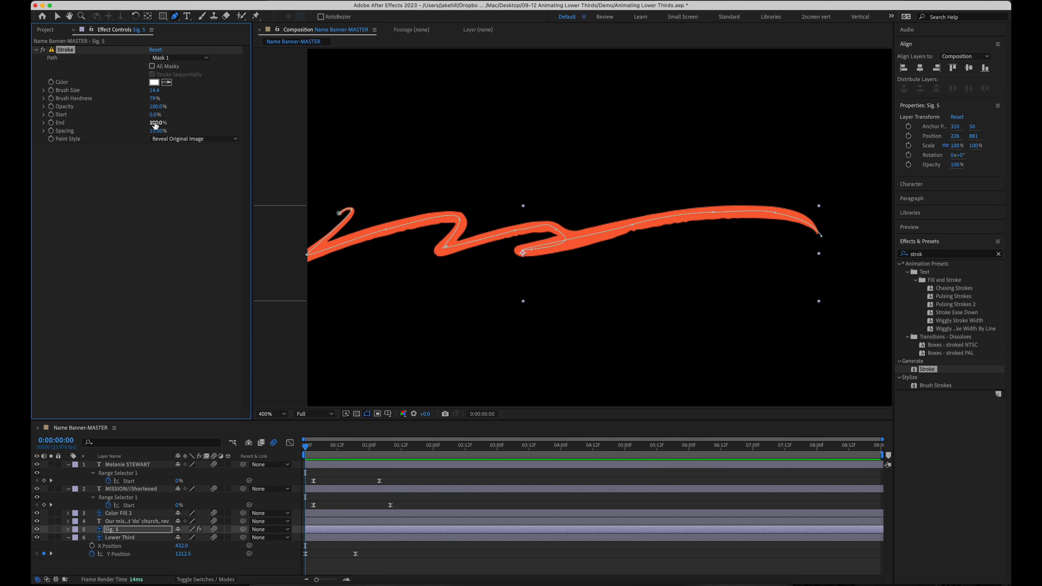
drag(153, 122, 134, 123)
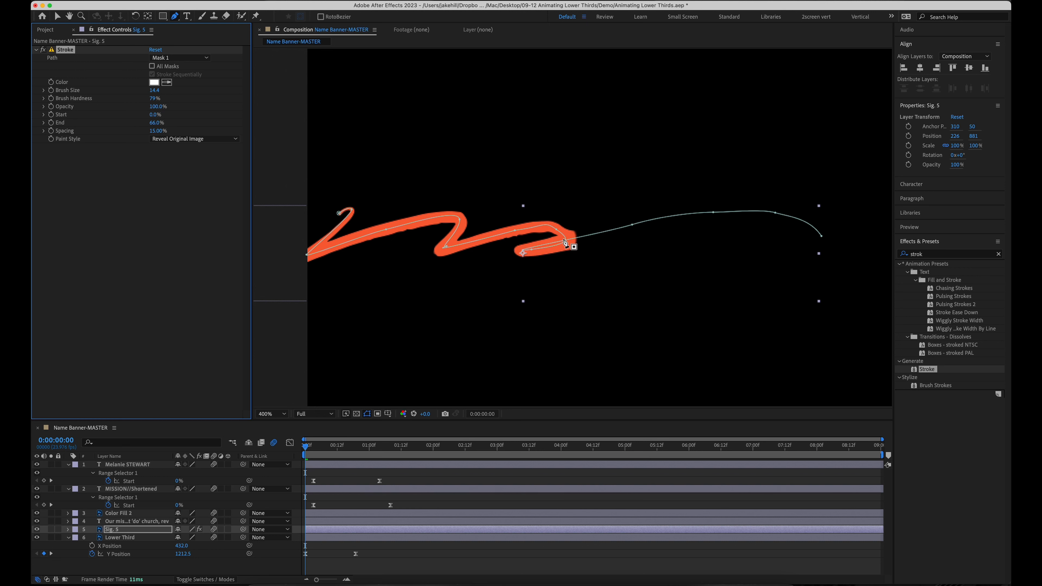
key(v)
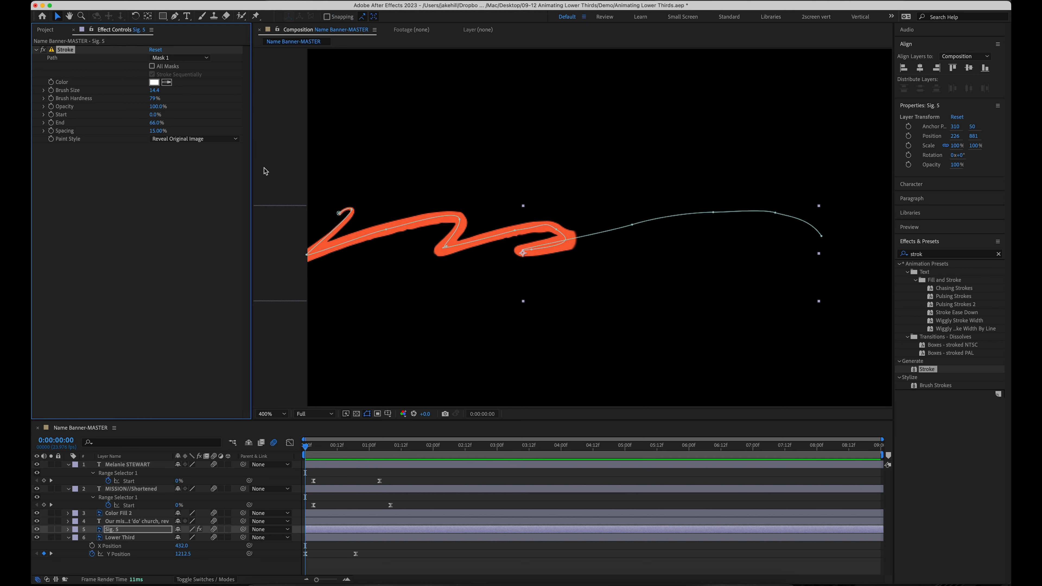
drag(148, 122, 181, 124)
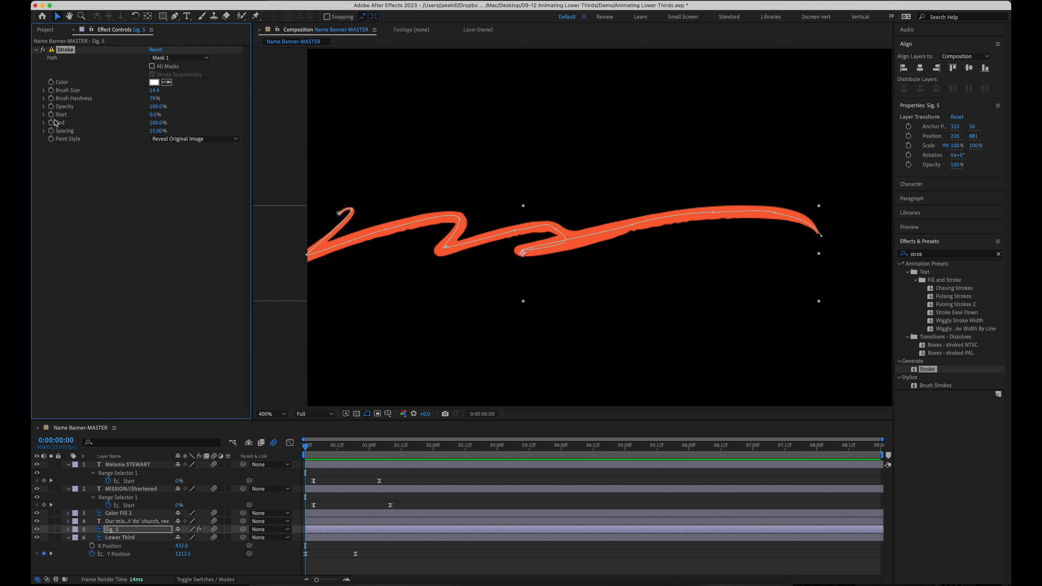
Show the Sig. 5 End keyframe and drag the 100% key later in time
click(404, 527)
key(u)
drag(306, 549, 414, 547)
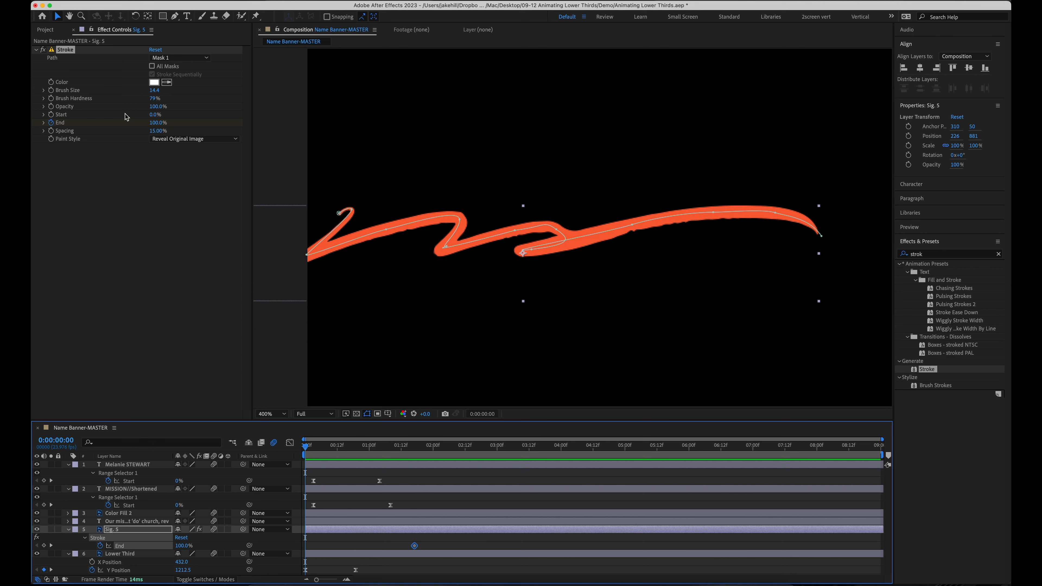
Keyframe Stroke End at 0% at 0:00 and scrub to watch the signature draw on
drag(156, 125, 94, 120)
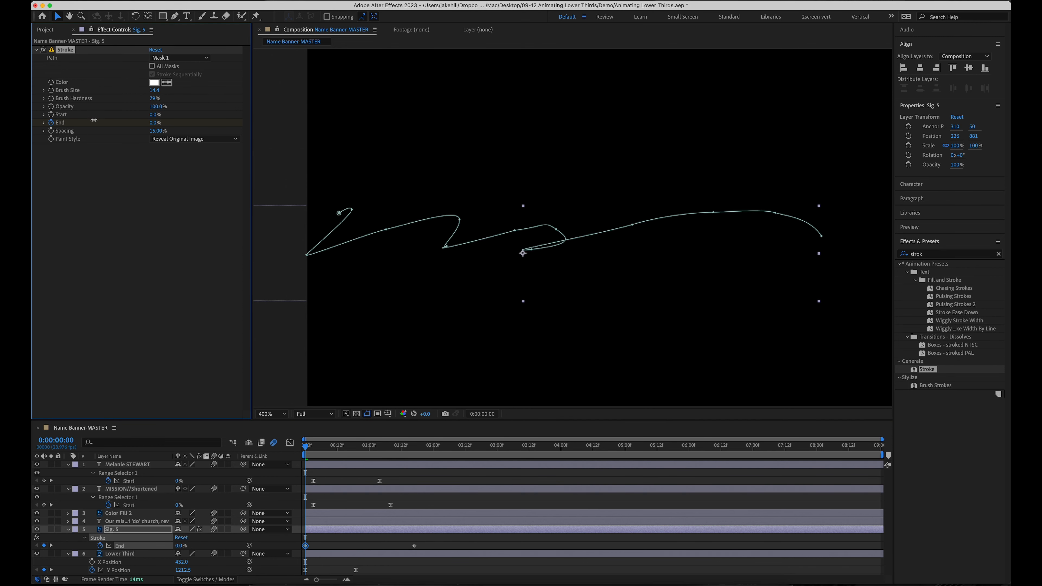
drag(307, 451, 338, 453)
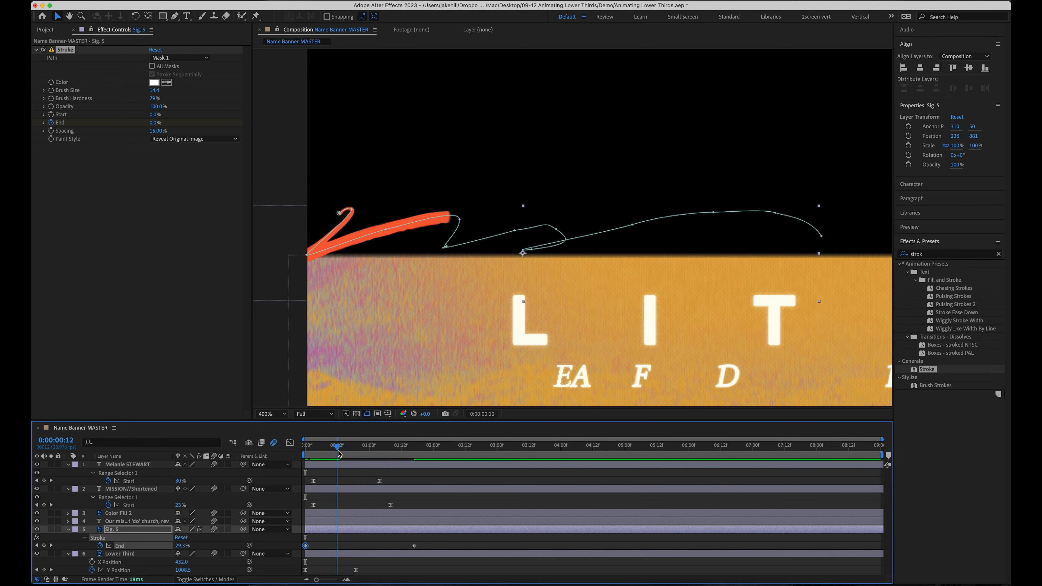
click(214, 529)
mouse_move(331, 451)
mouse_down()
mouse_move(346, 447)
mouse_move(287, 454)
mouse_up()
Preview, then pull the 100% End keyframe earlier to about 0:00:01:06
key(space)
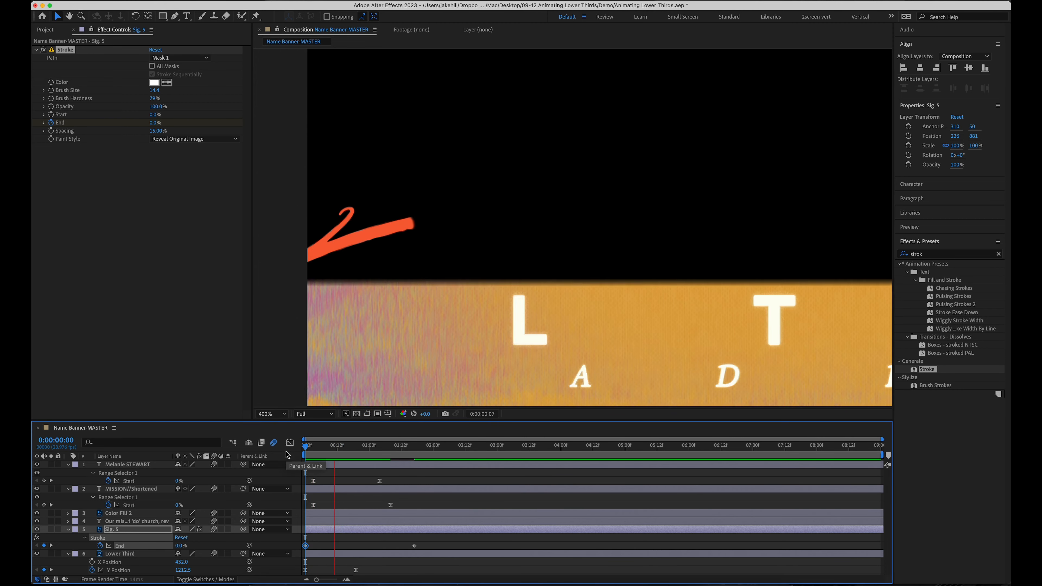
key(space)
drag(415, 546, 290, 548)
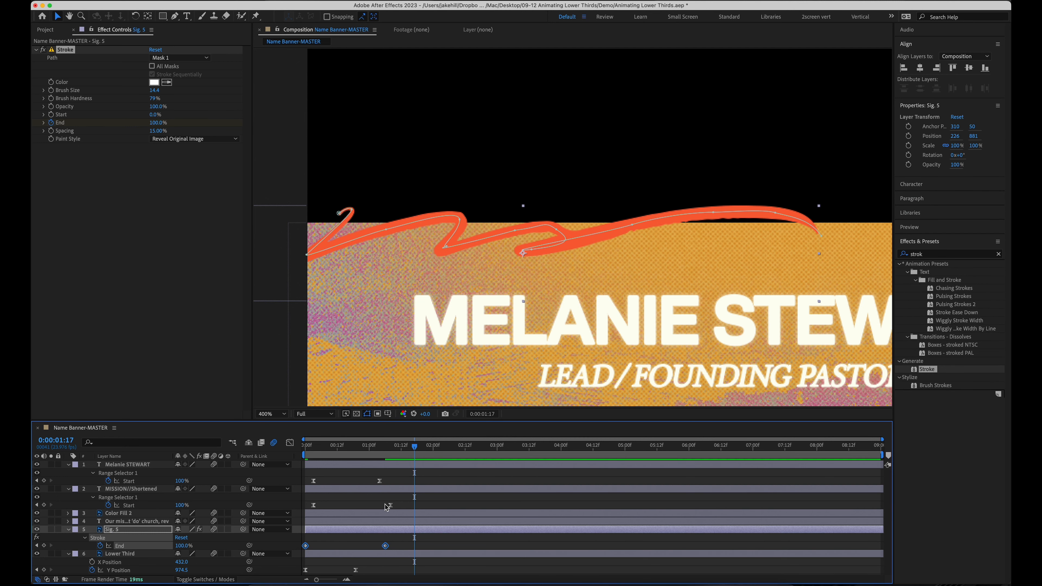
click(289, 444)
Bend the End keyframes' bezier handles into an eased S-curve in the Graph Editor
mouse_move(386, 468)
click(385, 469)
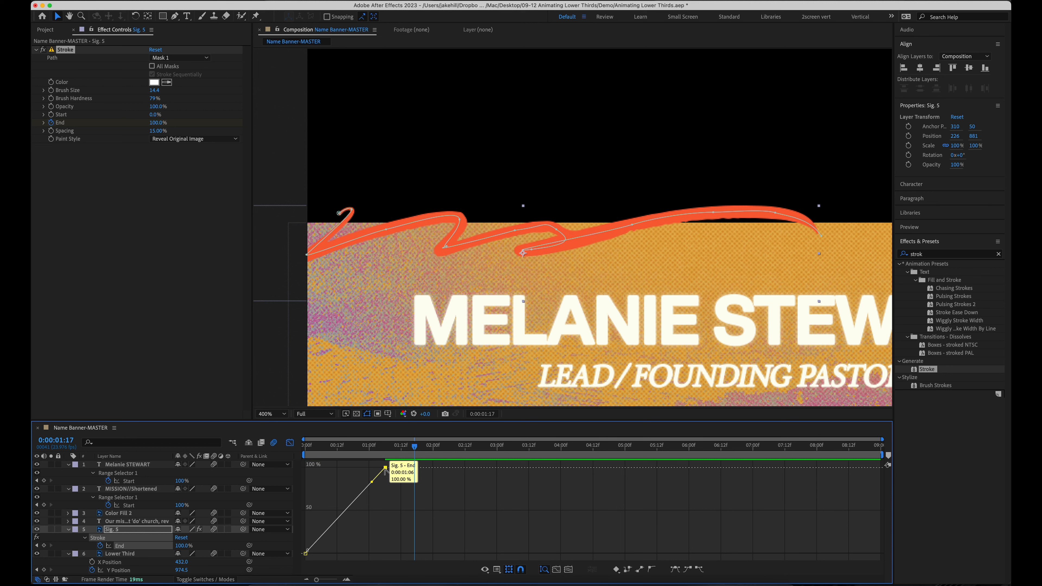
drag(385, 470, 340, 468)
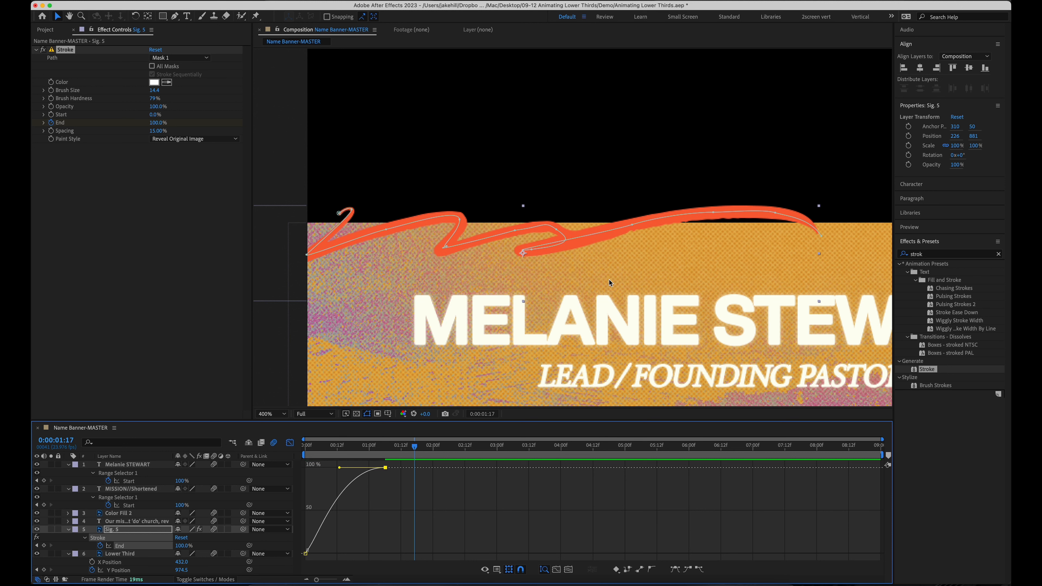
drag(701, 289, 606, 289)
click(309, 451)
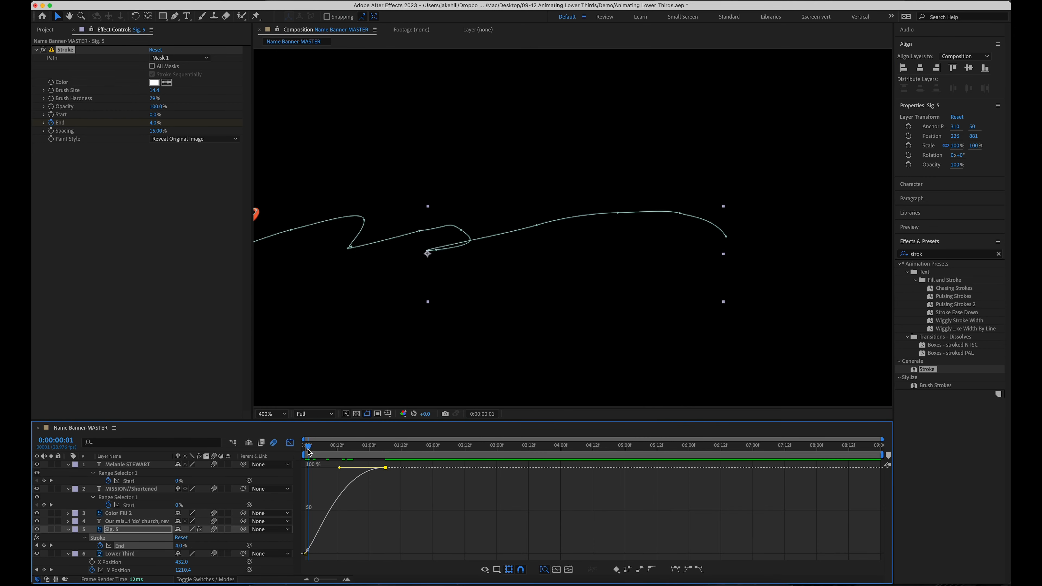
key(space)
drag(385, 468, 404, 468)
drag(306, 554, 348, 555)
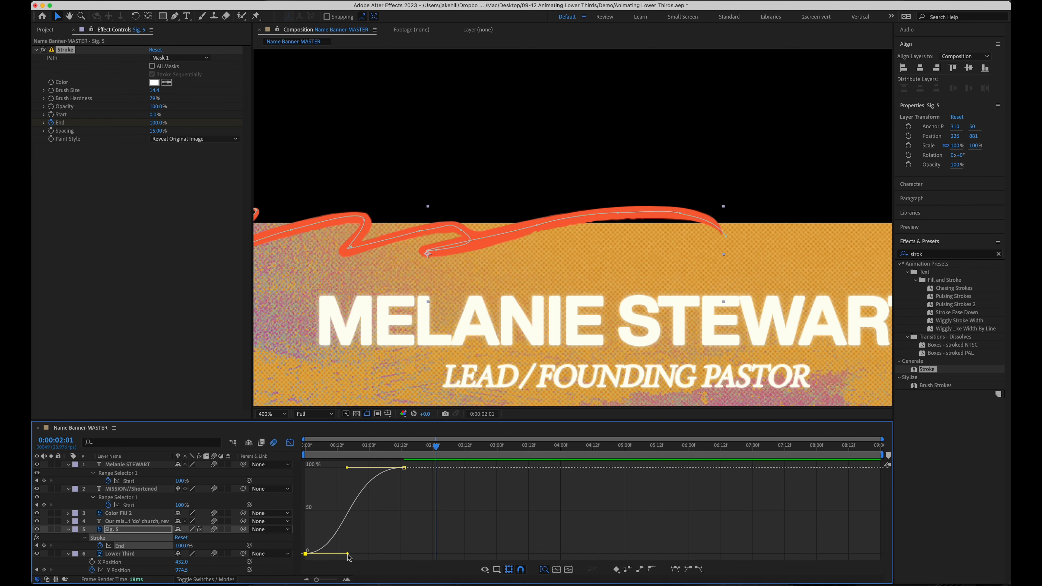
key(space)
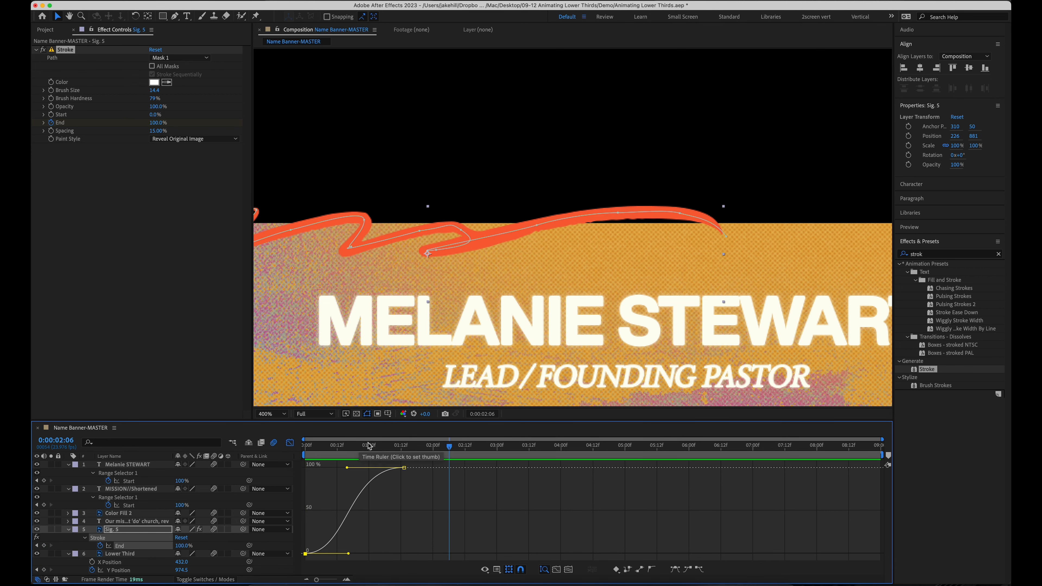
click(317, 455)
Leave the Graph Editor, zoom the view to 200% on the whole banner and replay
click(289, 443)
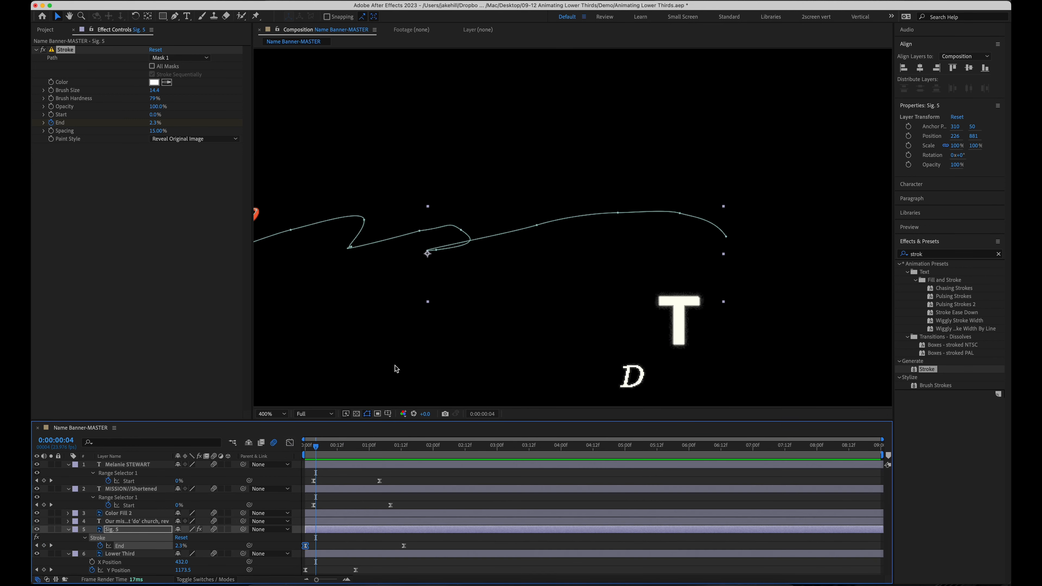
scroll(439, 322, down, 1)
key(space)
drag(515, 319, 457, 335)
drag(318, 451, 272, 451)
key(space)
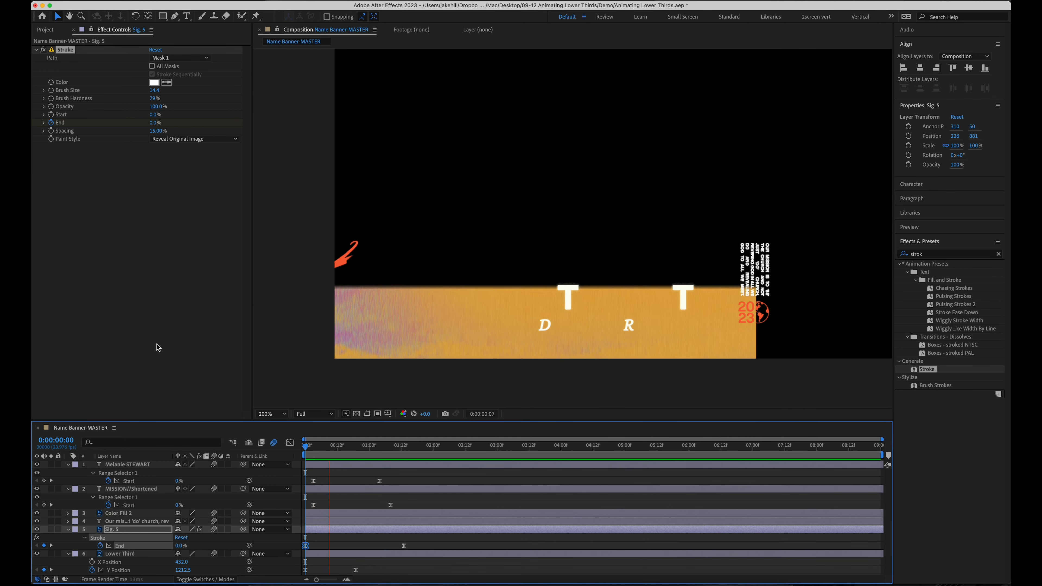
Marquee-select all lower-third keyframes and Alt-drag them wider to slow the reveal
key(space)
click(372, 500)
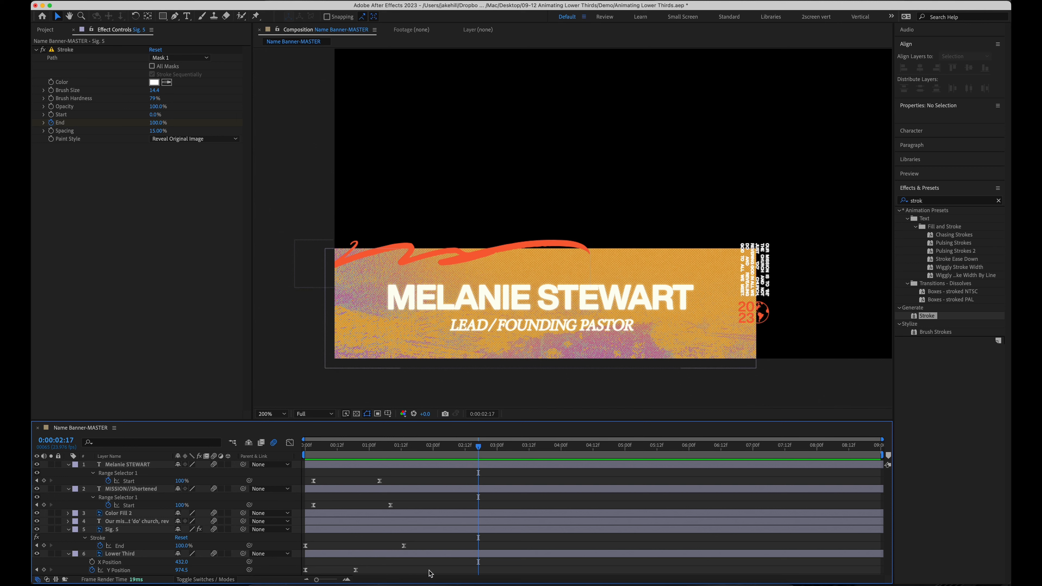
drag(438, 570, 274, 458)
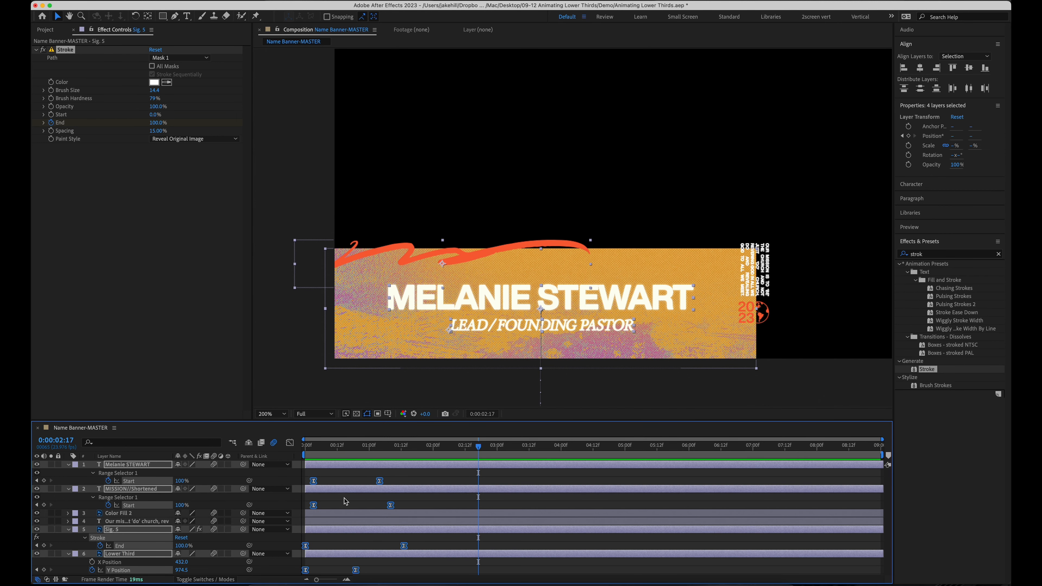
drag(405, 548, 440, 549)
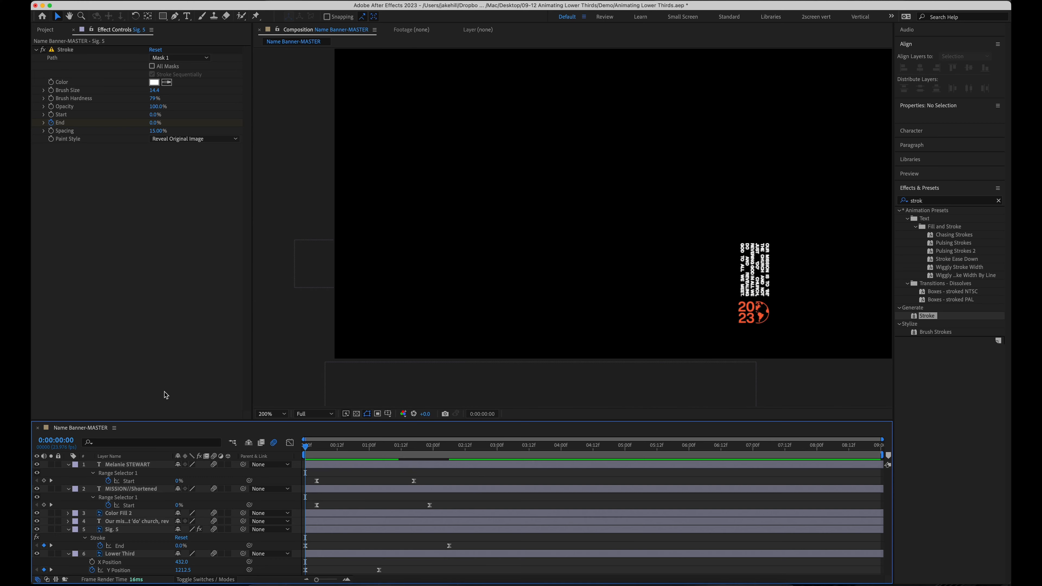
key(space)
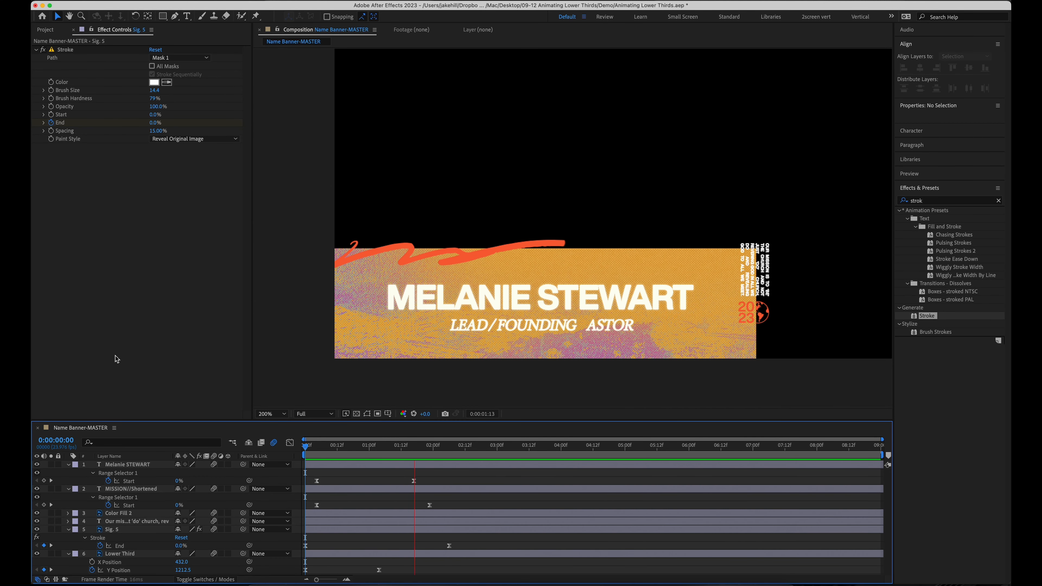
At about 3:13, drop Animate In › Fade Up Lines onto the mission text layer
key(space)
drag(487, 449, 531, 448)
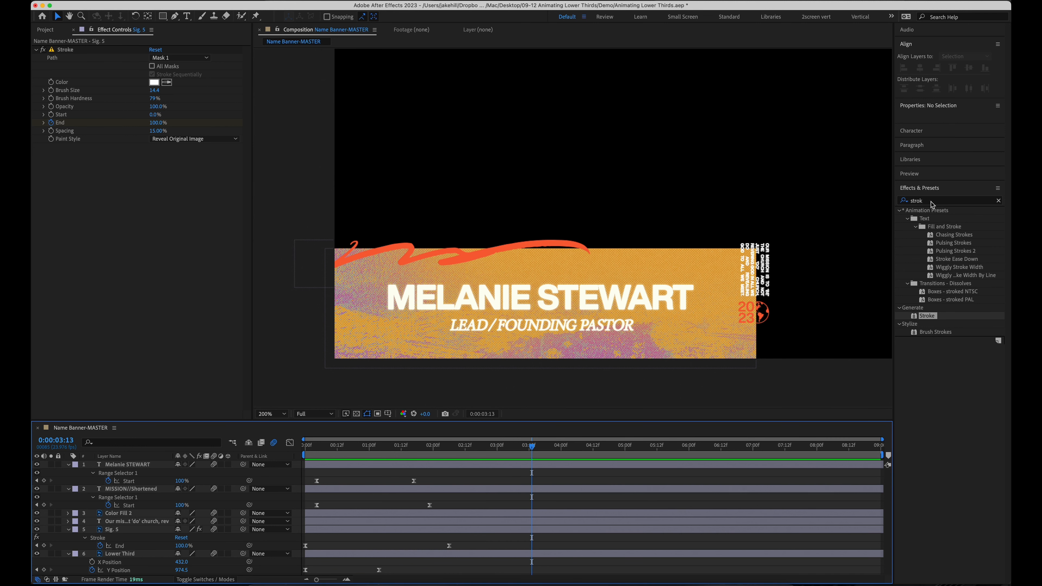
click(999, 200)
click(985, 200)
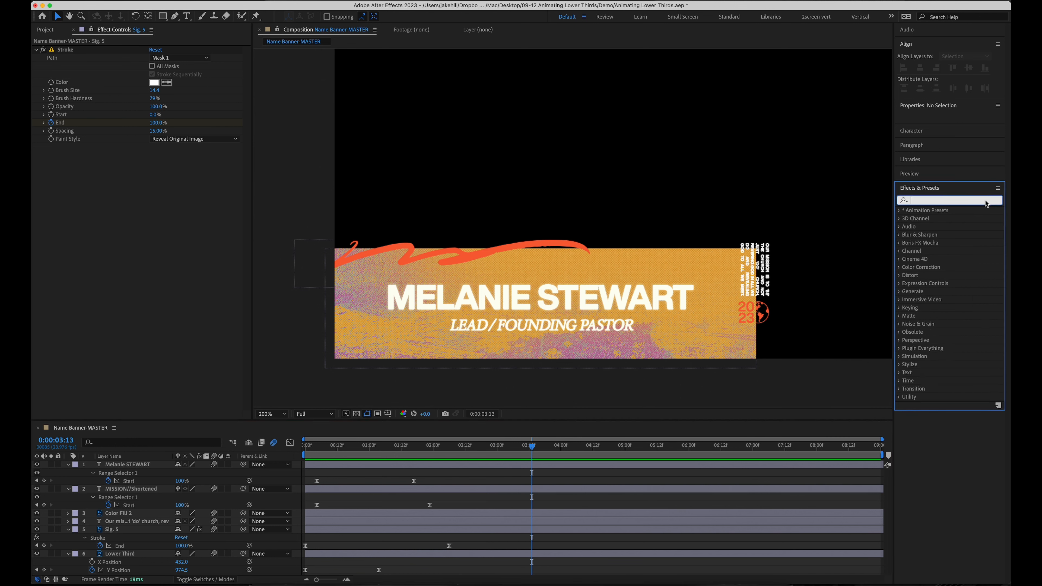
click(899, 211)
click(907, 283)
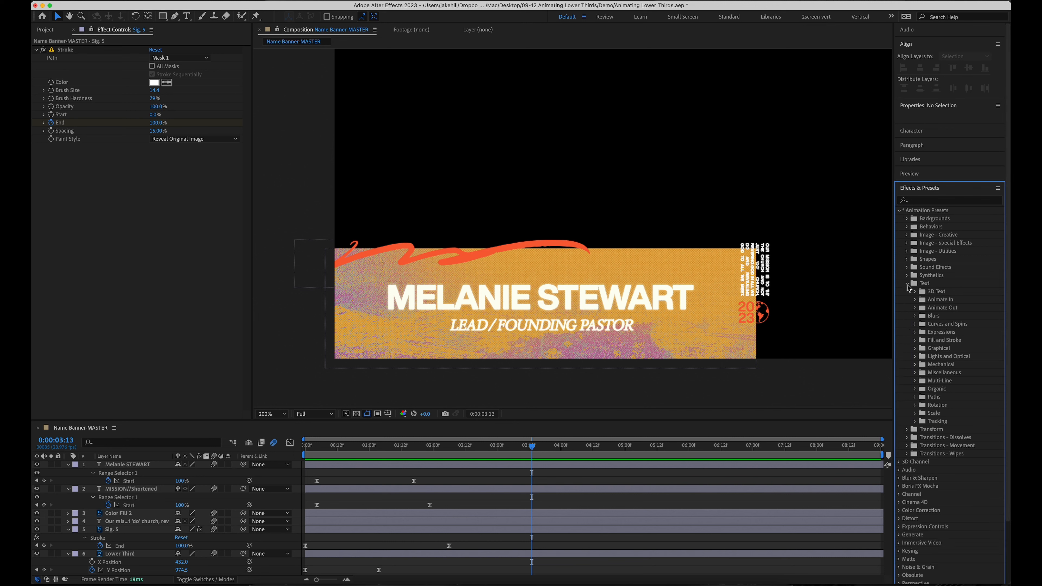
click(915, 300)
scroll(937, 322, down, 5)
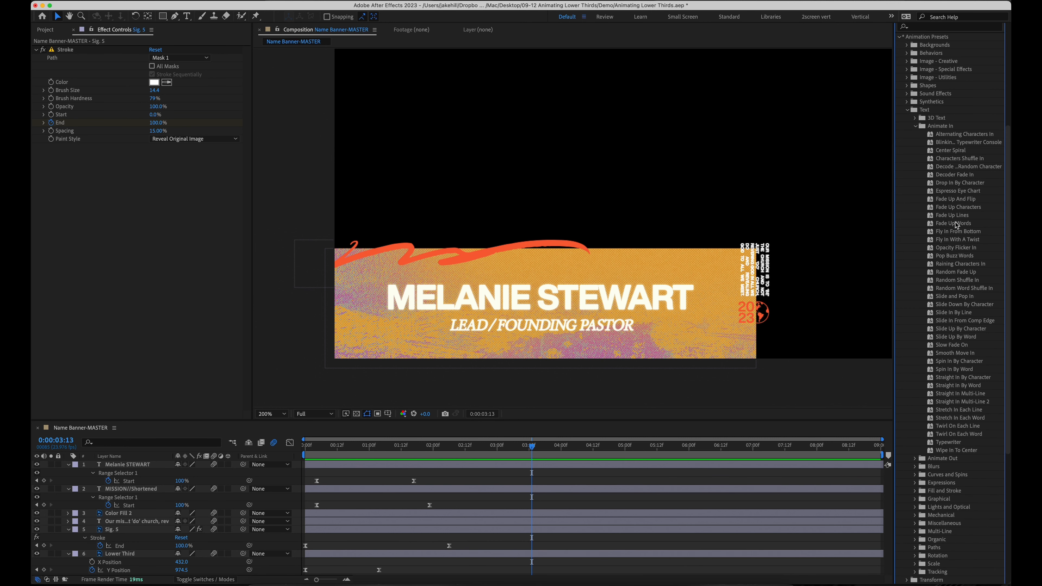
drag(961, 219, 755, 280)
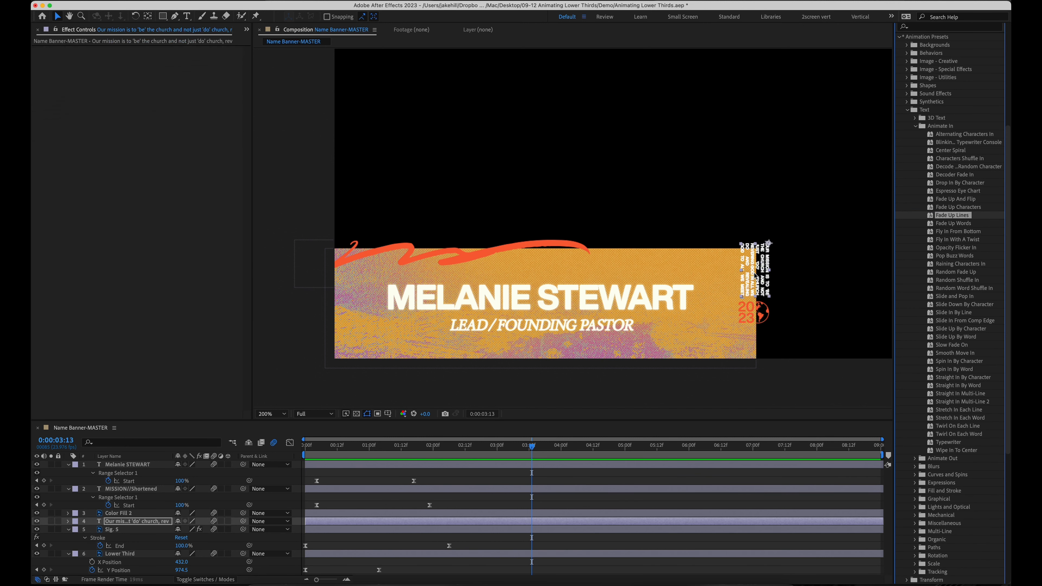
Reveal the preset's two Start keyframes and shift them earlier together
click(556, 522)
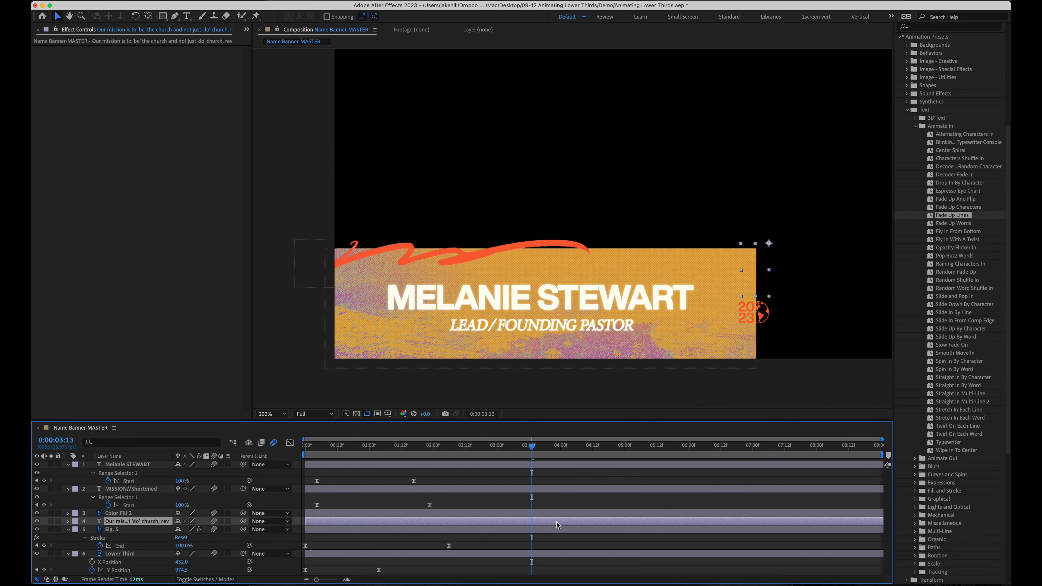
key(u)
click(536, 447)
key(space)
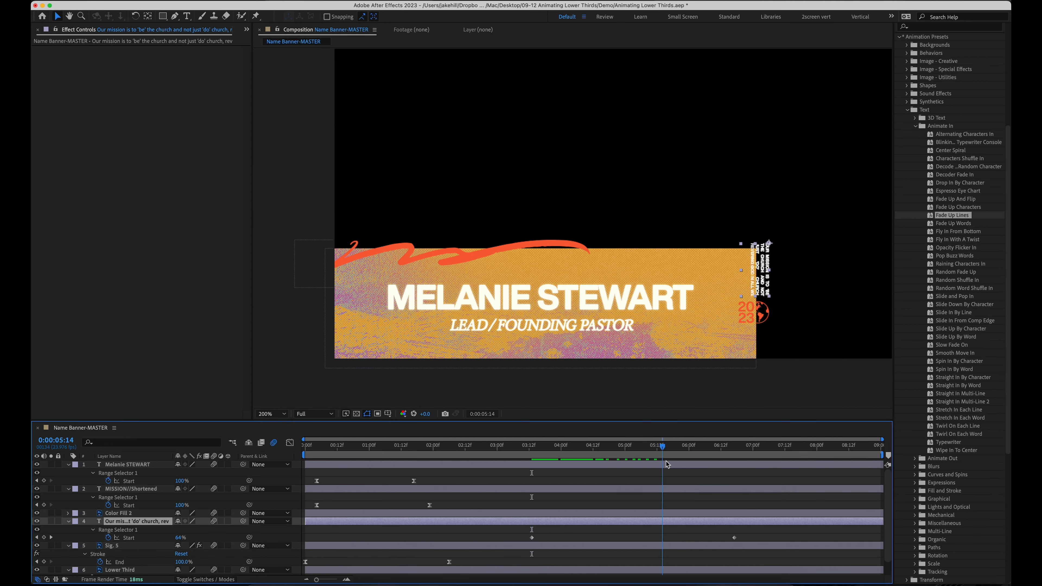
click(520, 535)
drag(519, 532, 751, 552)
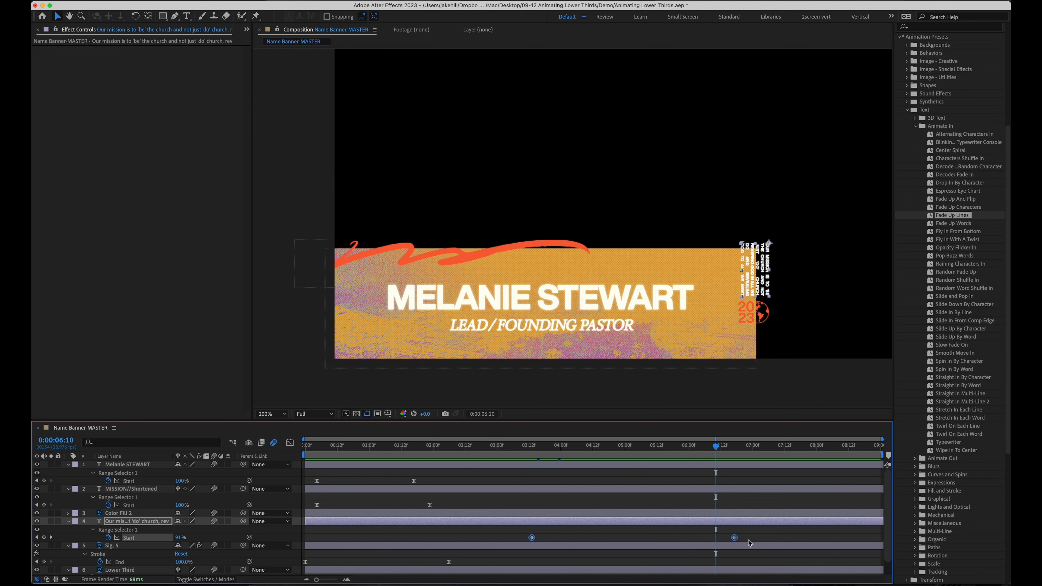
drag(532, 539, 360, 535)
click(433, 533)
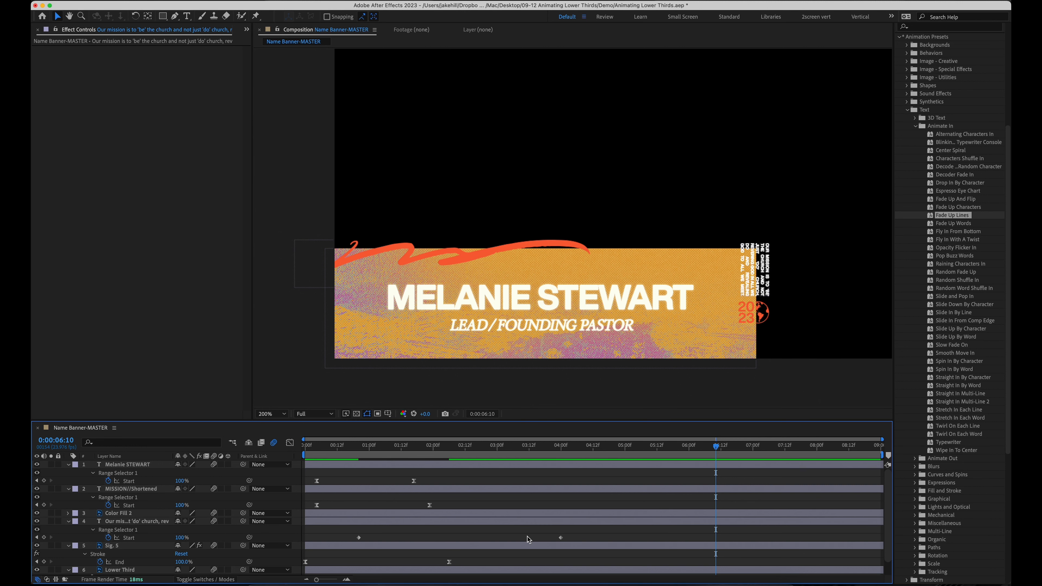
Retime the mission text's final Start keyframe, settling it at about 3:19
drag(561, 537, 593, 537)
drag(328, 447, 294, 453)
key(space)
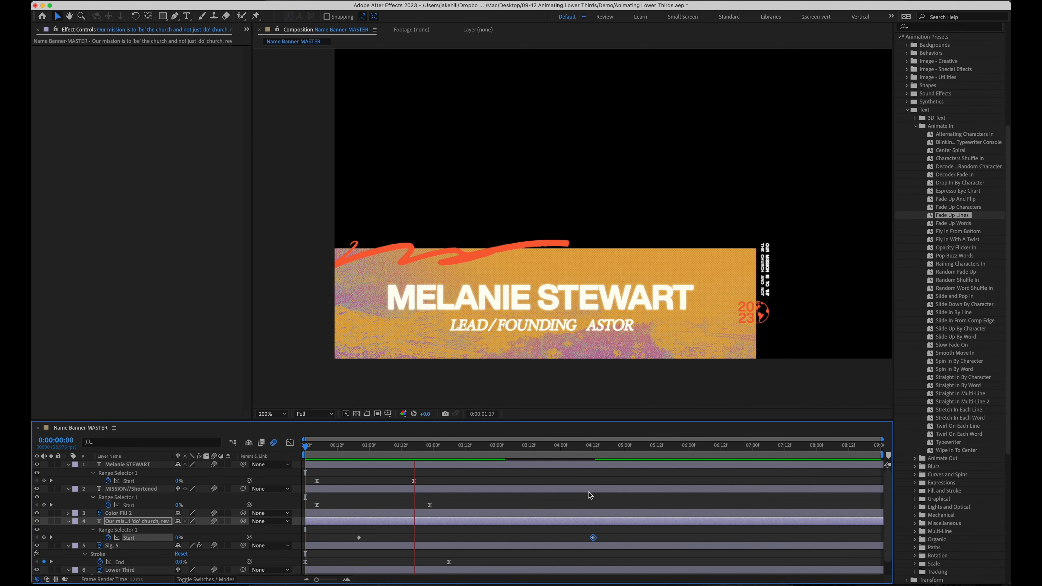
key(space)
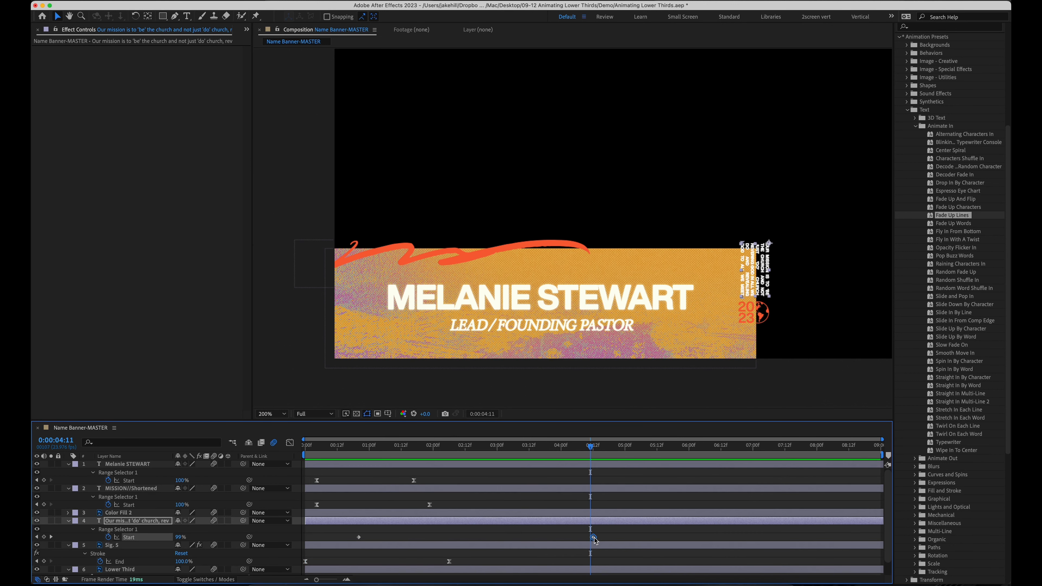
drag(593, 537, 548, 538)
click(518, 507)
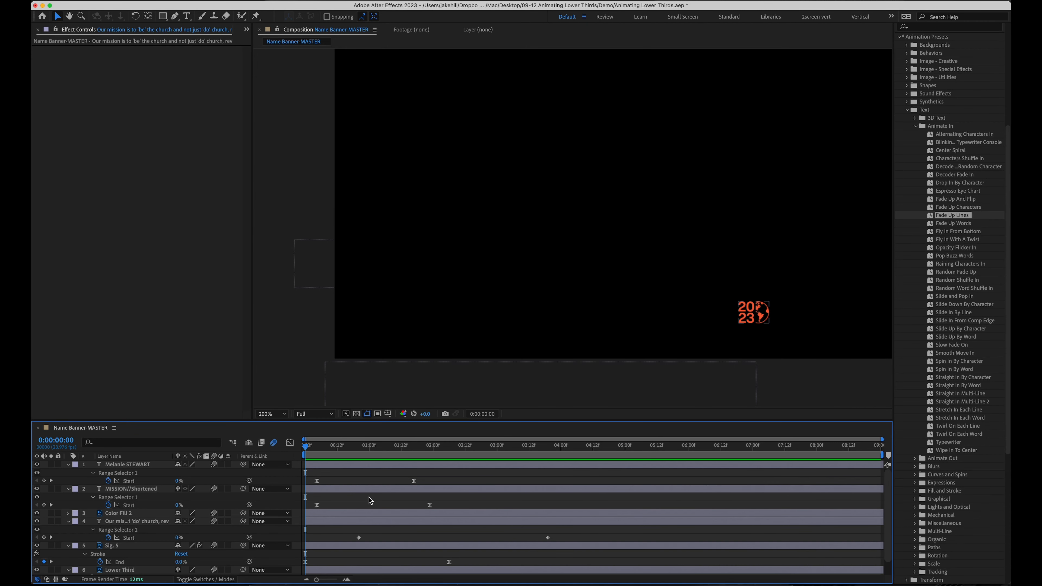
Slide Color Fill 2 and its Opacity keyframes later, then preview
scroll(141, 492, down, 2)
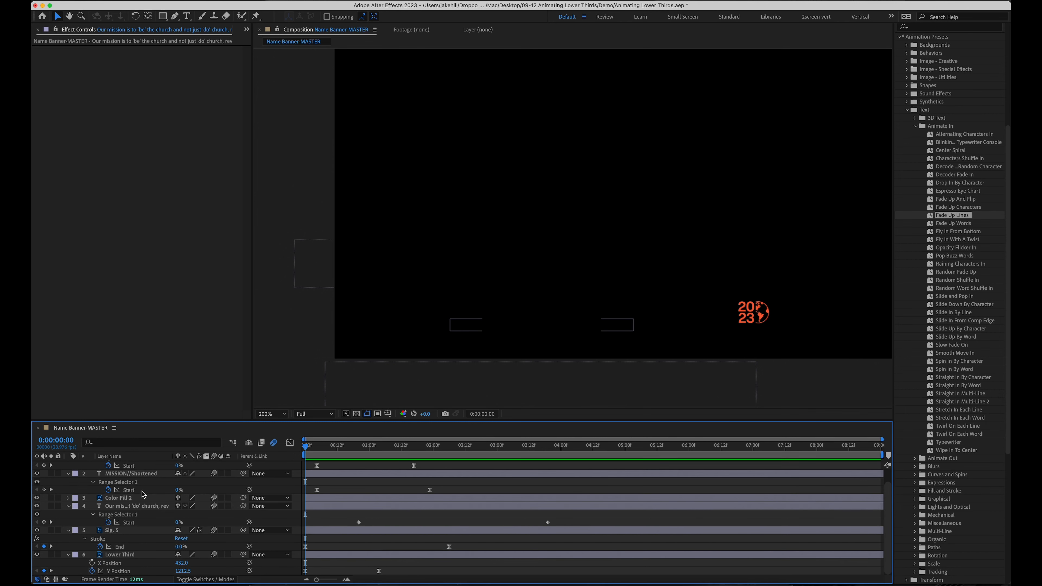
click(146, 496)
key(t)
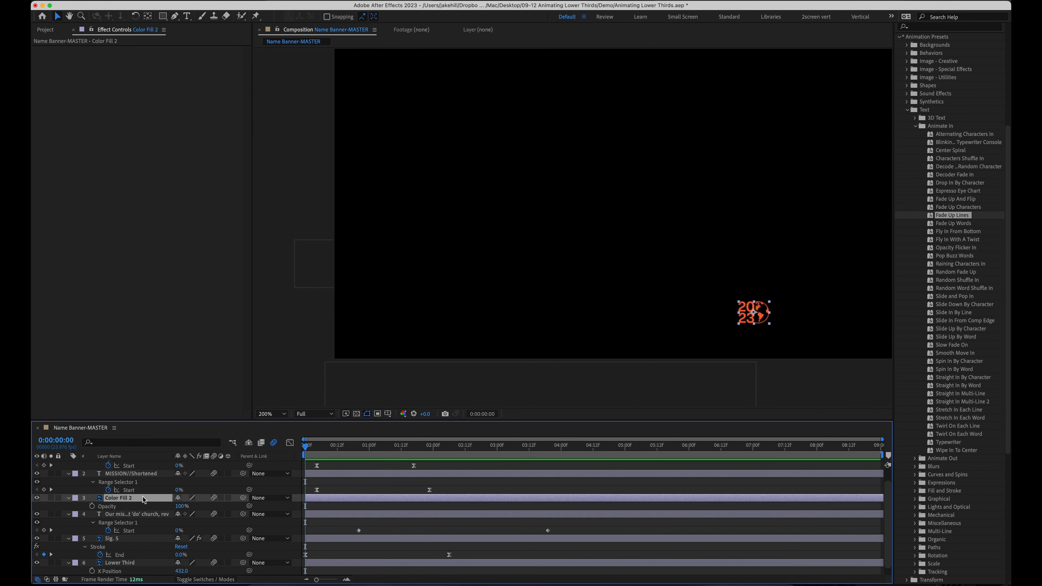
drag(345, 498, 468, 496)
key(space)
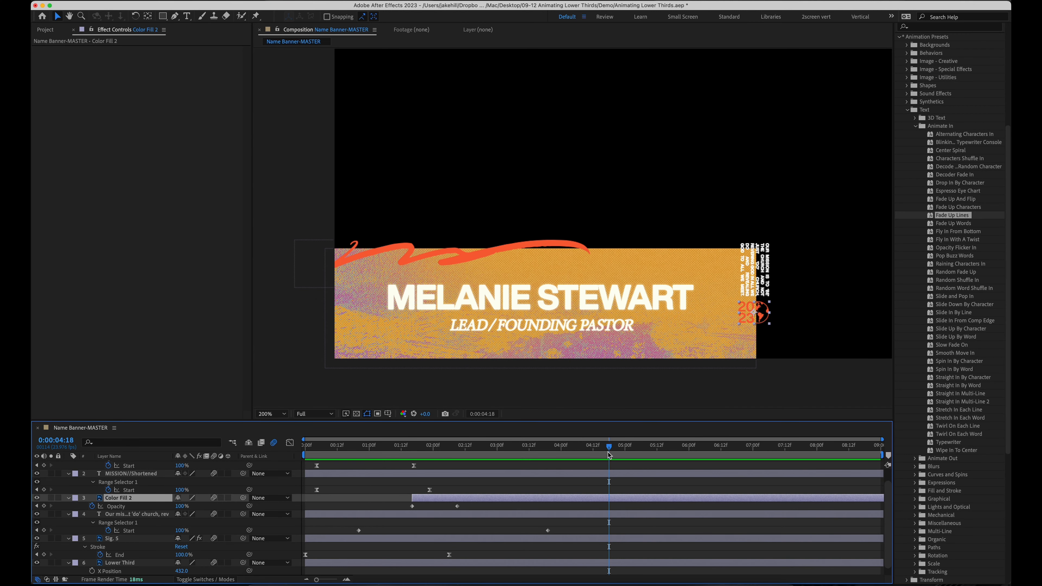
drag(607, 452, 630, 446)
Open the name layer's Outer Glow style and raise its Size from 7 to 11
key(space)
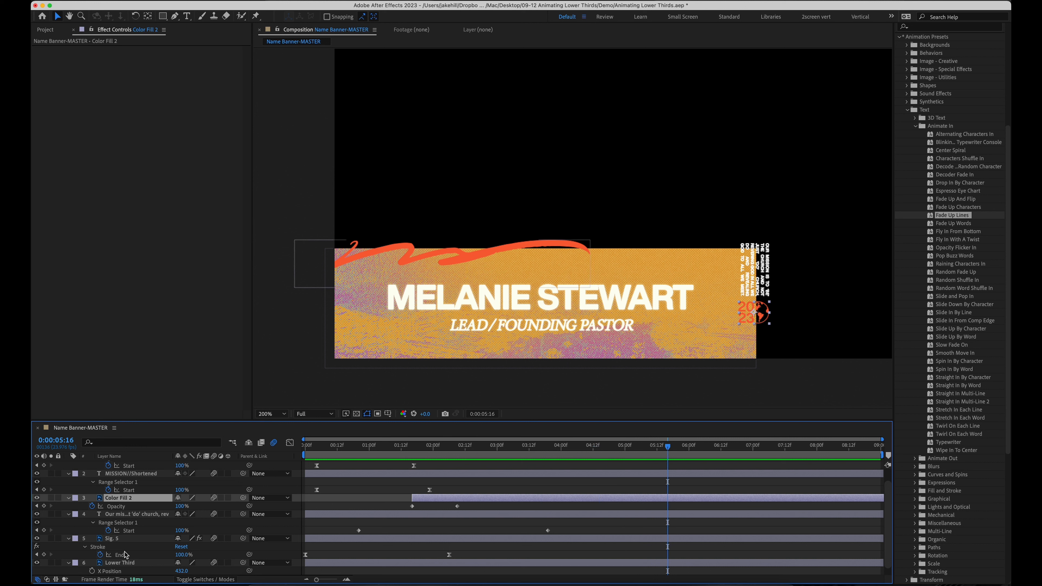
scroll(126, 555, down, 1)
scroll(126, 556, up, 3)
click(136, 466)
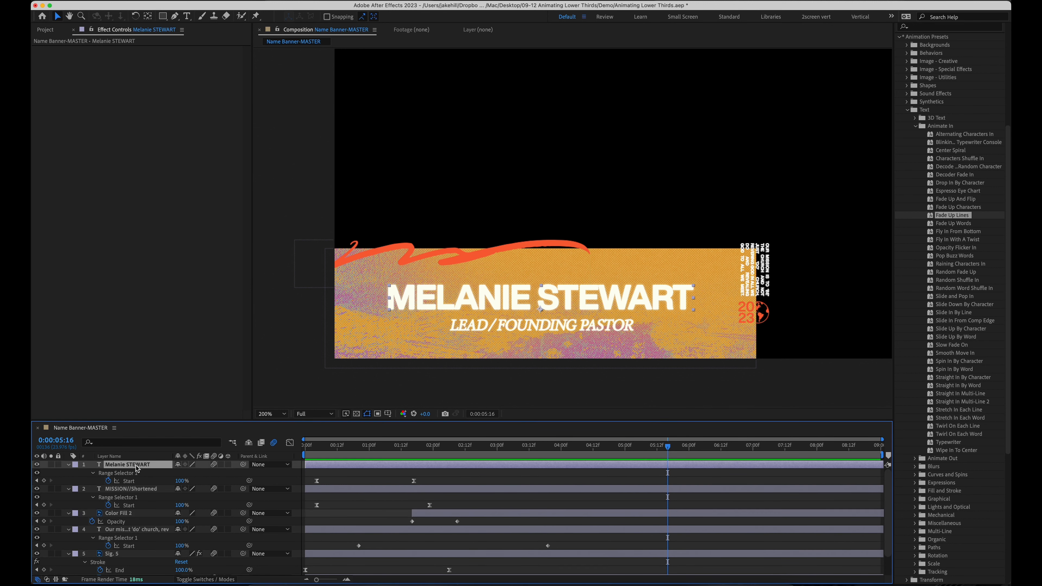
click(69, 464)
click(69, 464)
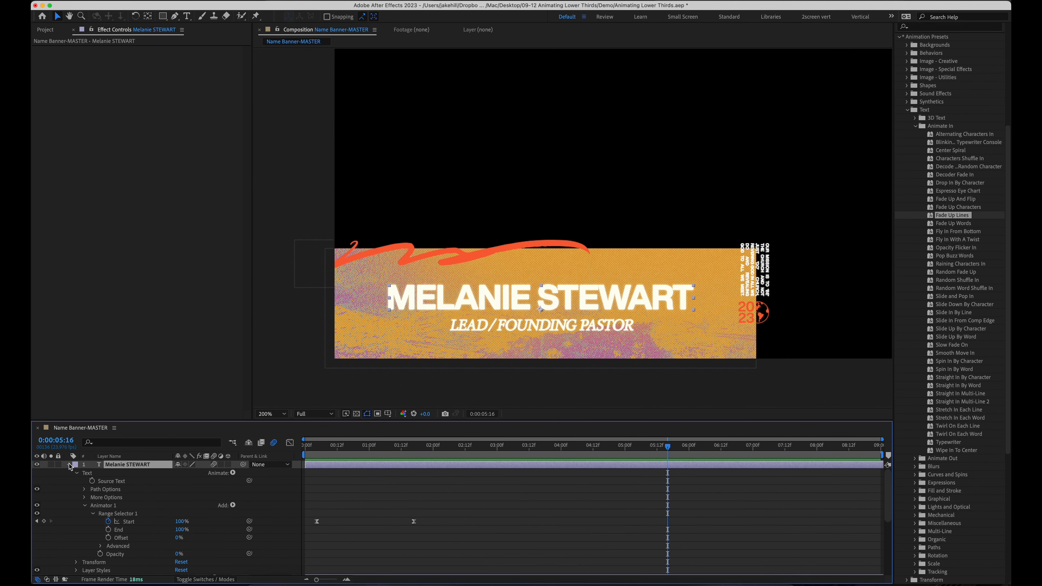
scroll(87, 516, down, 3)
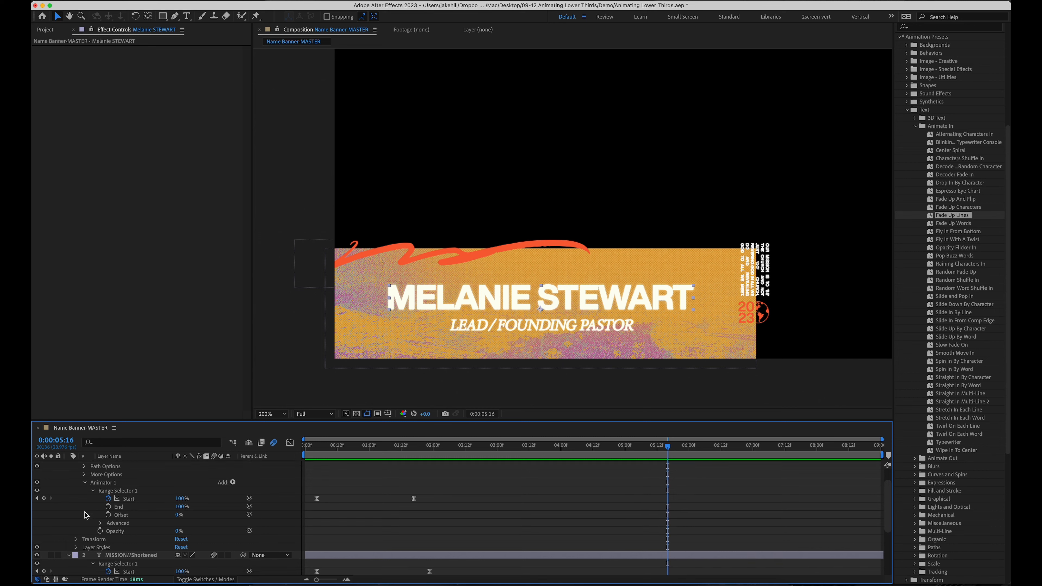
click(76, 547)
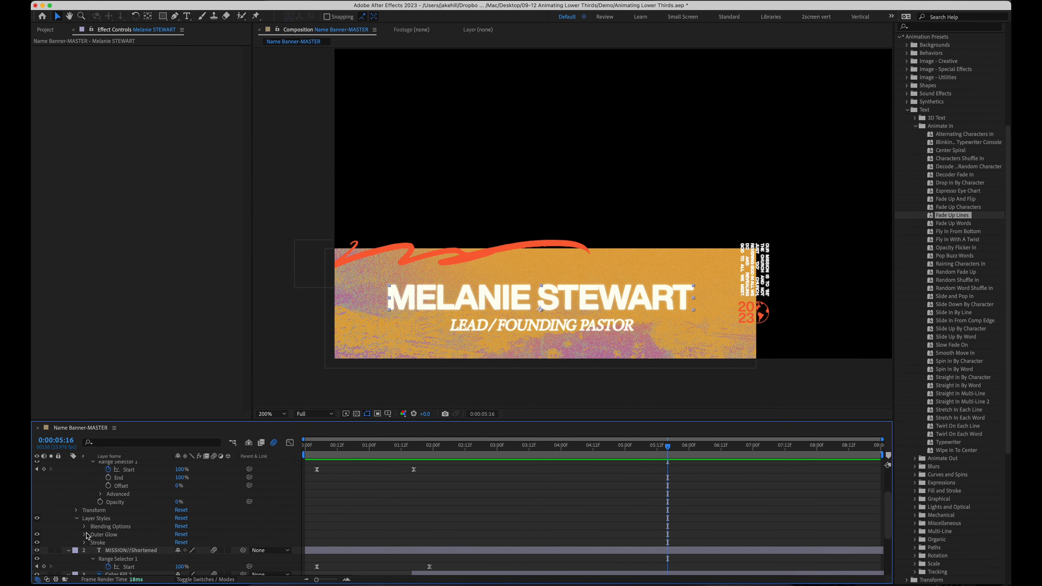
click(85, 534)
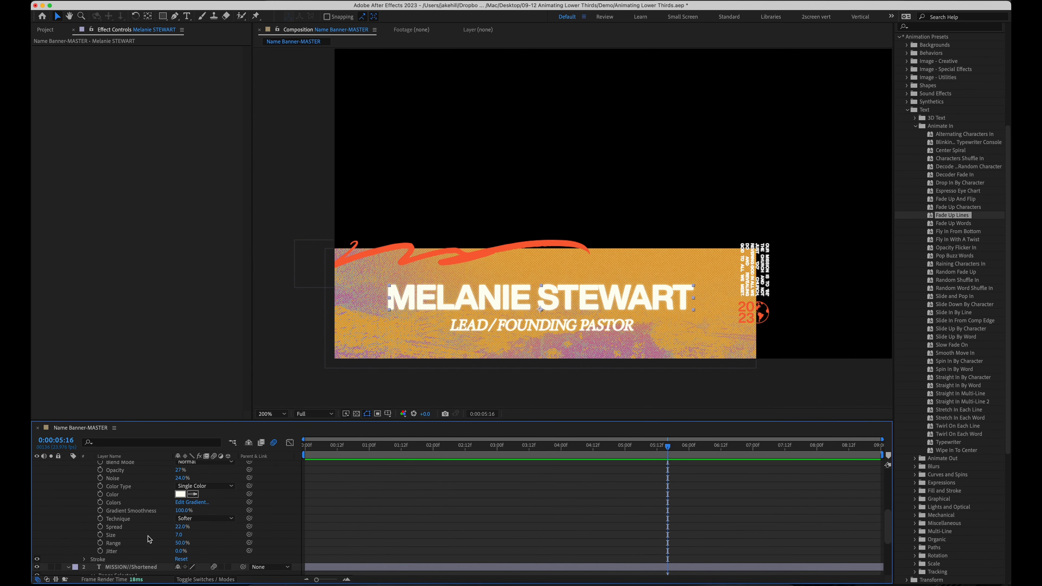
drag(180, 534, 178, 535)
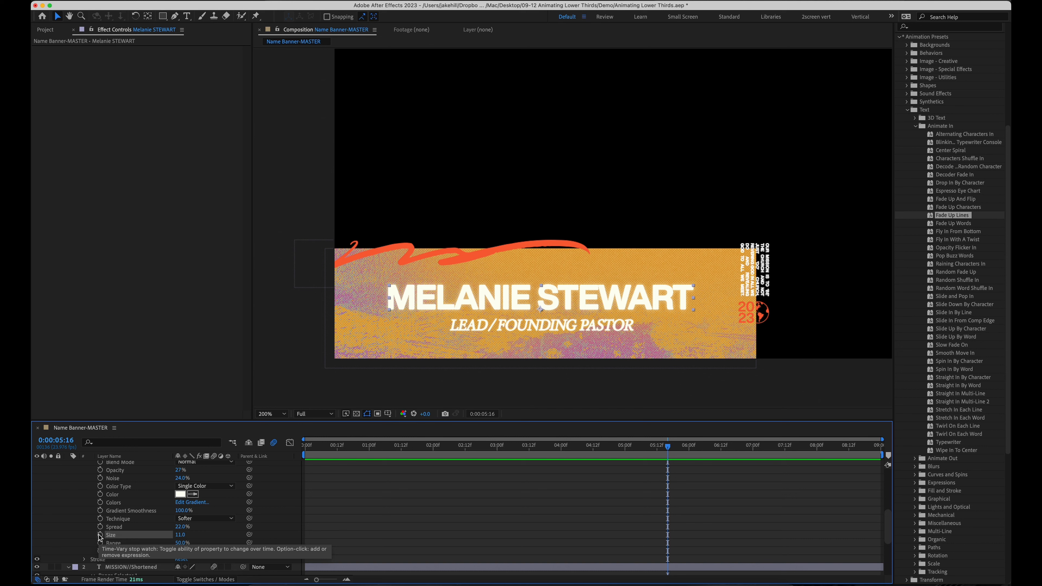
Add a wiggle(4,5) expression to the Outer Glow Size and preview the flicker
alt+click(100, 536)
text(wiggle(4,5)
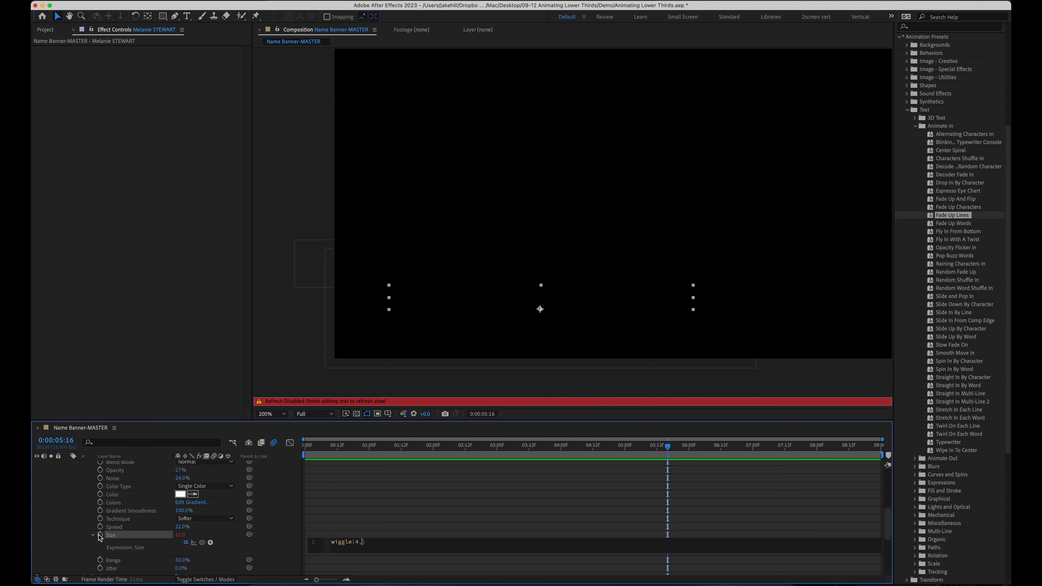
click(372, 507)
drag(540, 446, 474, 447)
key(space)
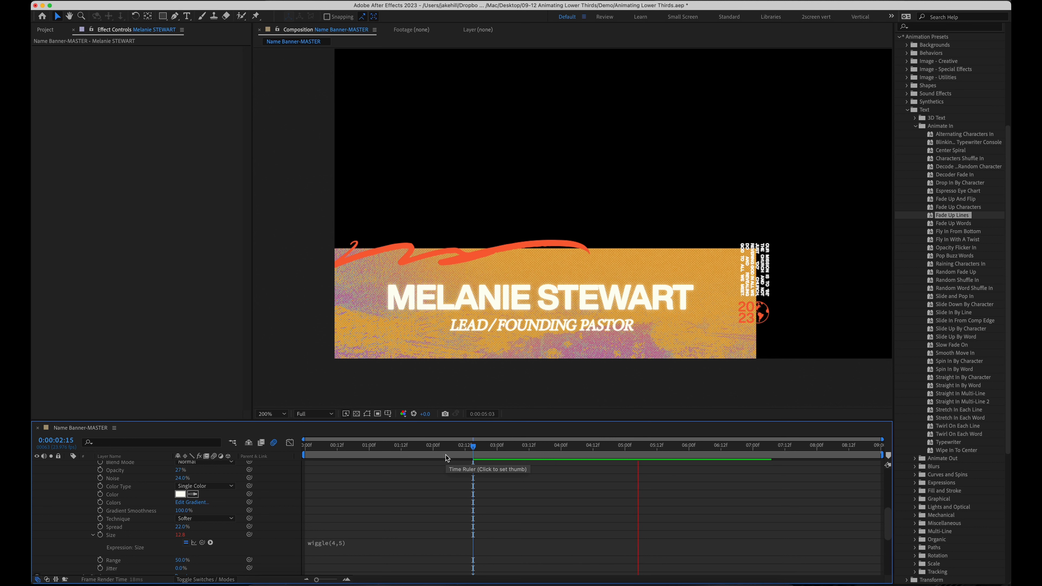
Keep the glow spread at 22% and give the name a white Stroke of size 3.3
drag(689, 451, 609, 452)
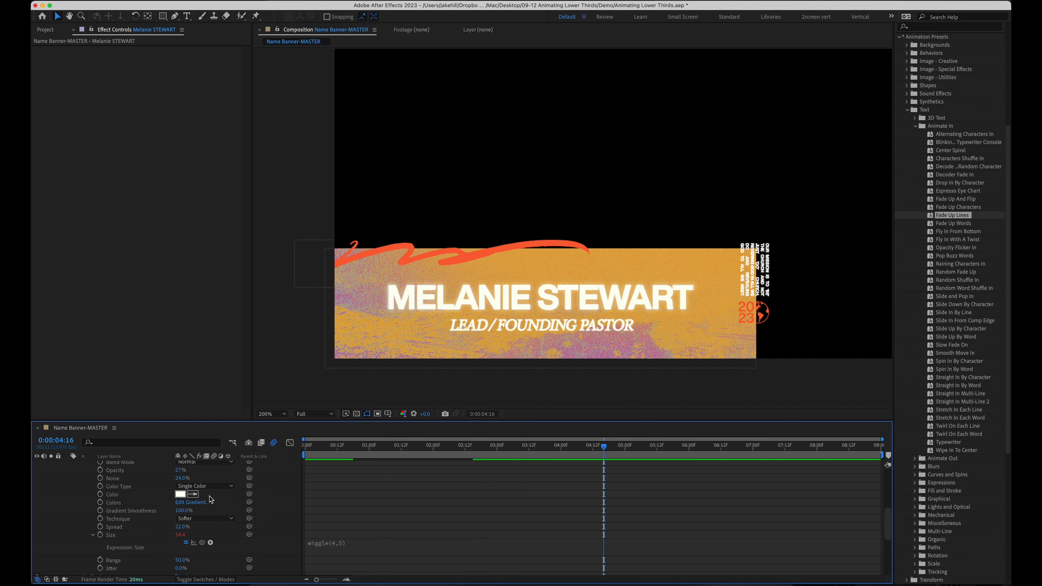
drag(178, 526, 196, 526)
key(super+z)
scroll(143, 527, down, 3)
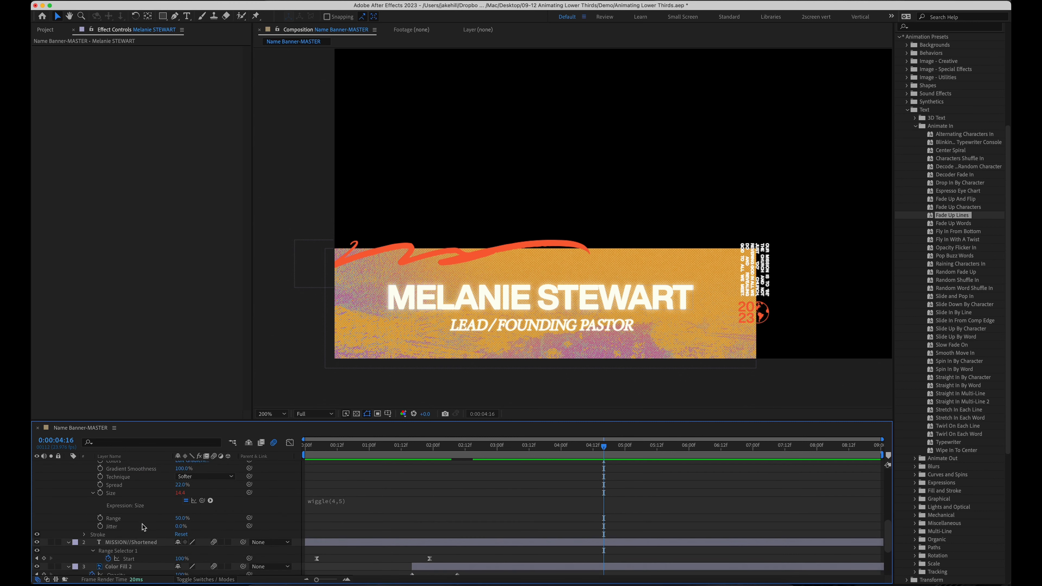
click(83, 534)
scroll(83, 535, down, 2)
drag(178, 534, 189, 533)
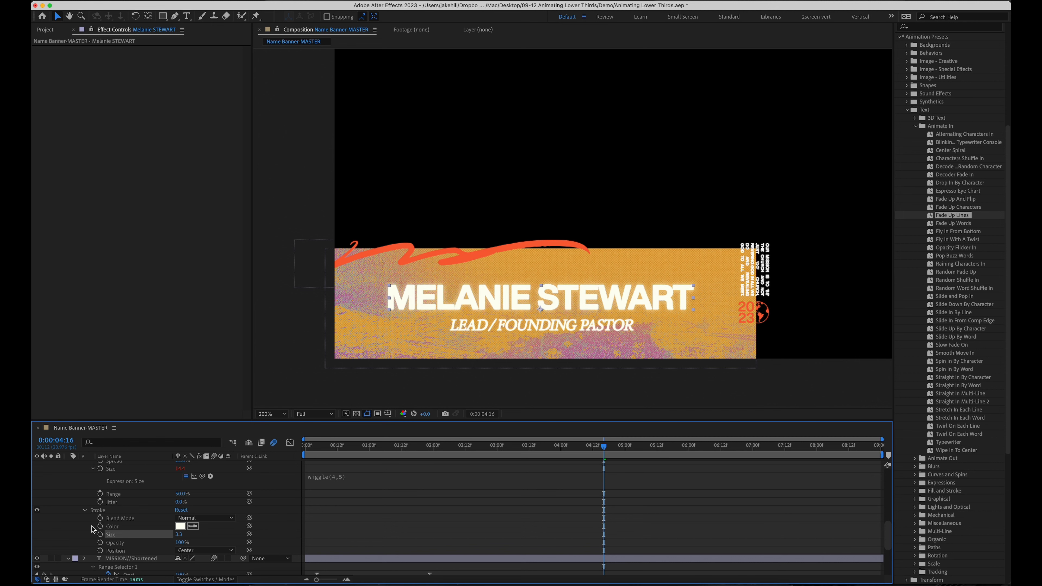
Add a wiggle(3,1) expression to the Stroke Size and preview it
alt+click(99, 535)
text(wgigle)
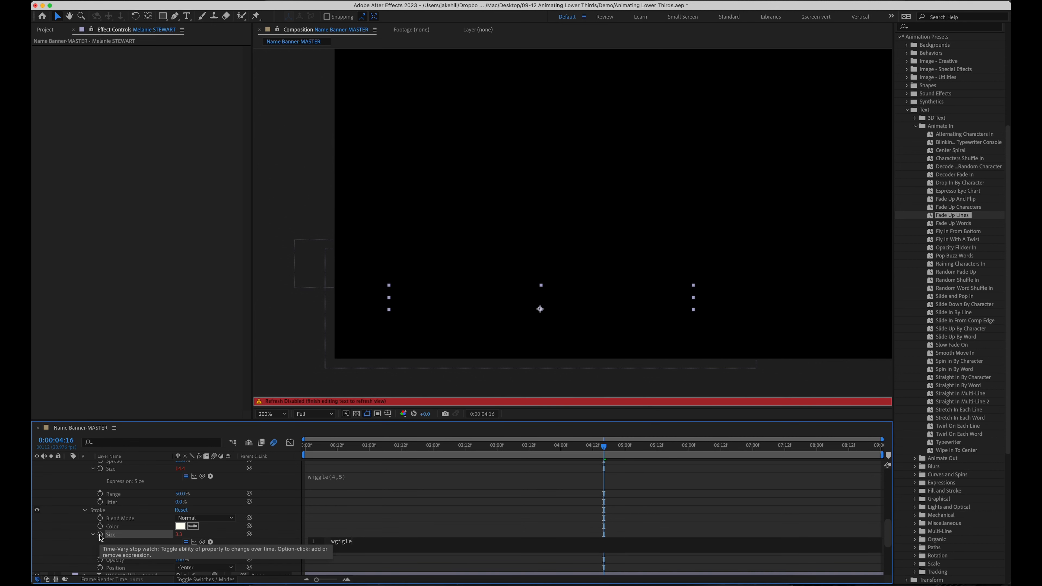
key(BackSpace)
key(BackSpace)
text(iggle(3,1)
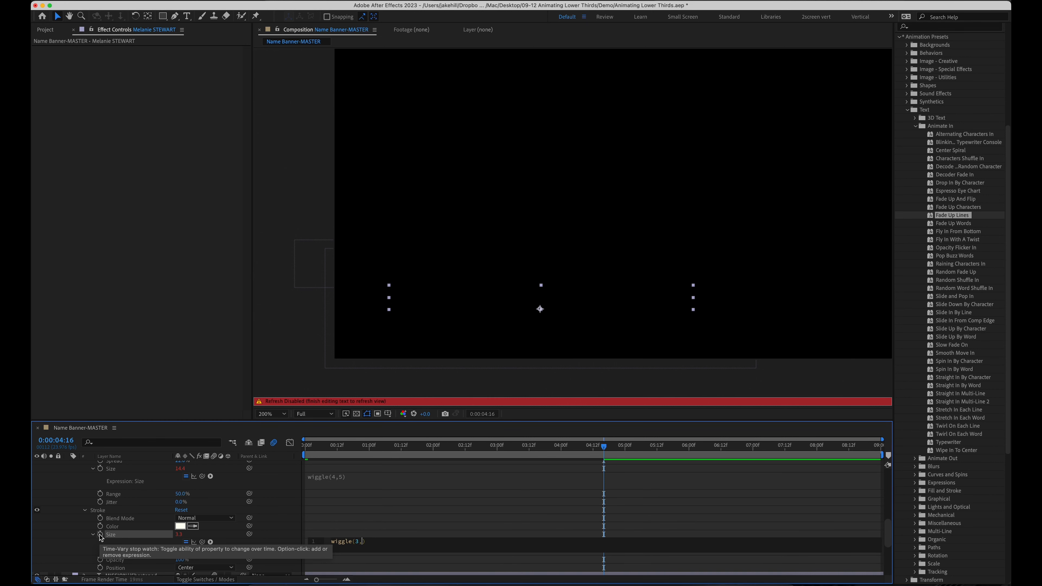
click(382, 532)
drag(530, 451, 499, 450)
key(space)
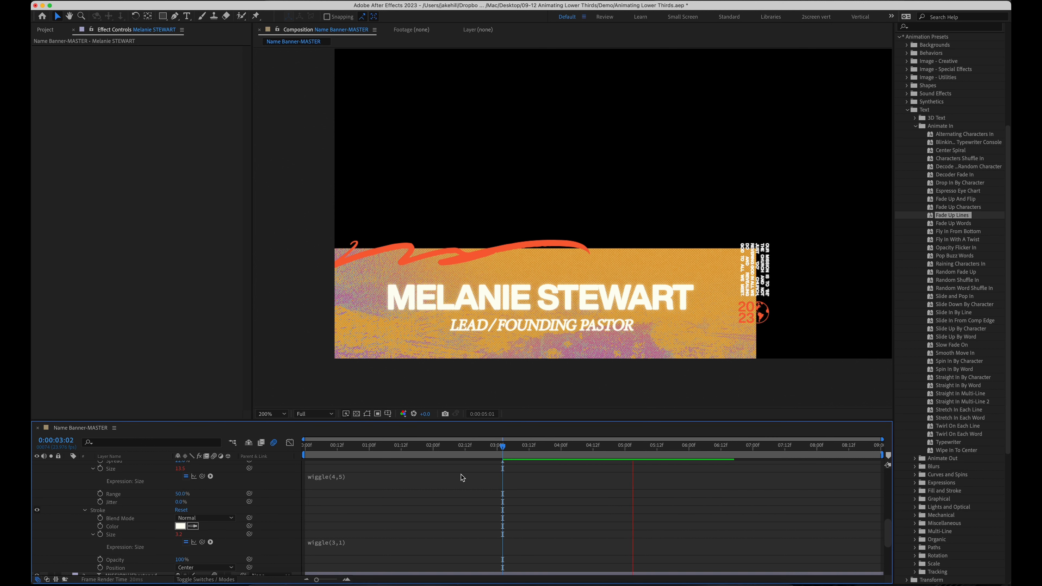
key(space)
Change the glow Size expression to wiggle(3,4), preview, and collapse the layer properties
click(339, 483)
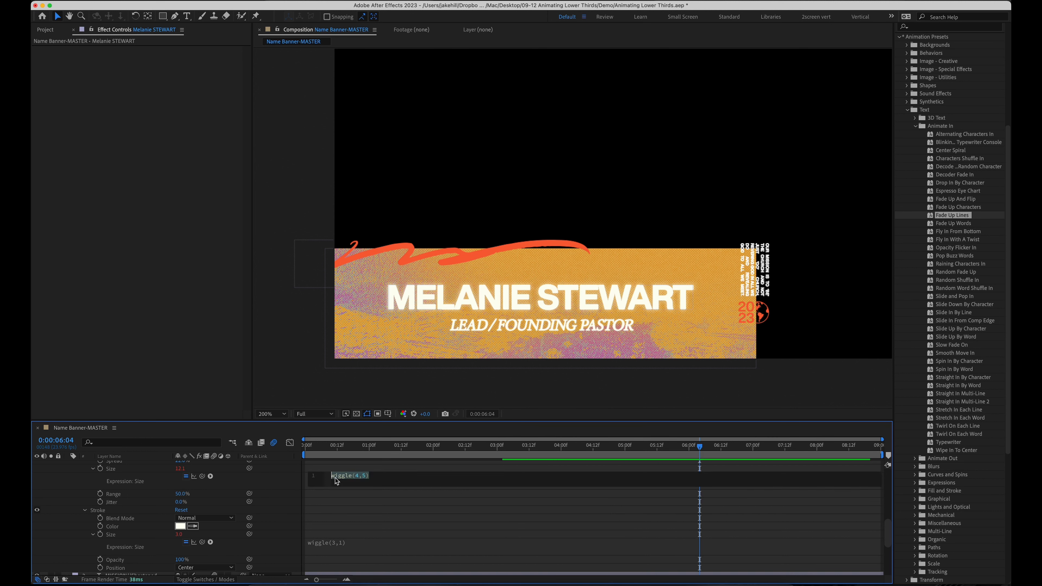
click(358, 477)
text(3)
click(379, 478)
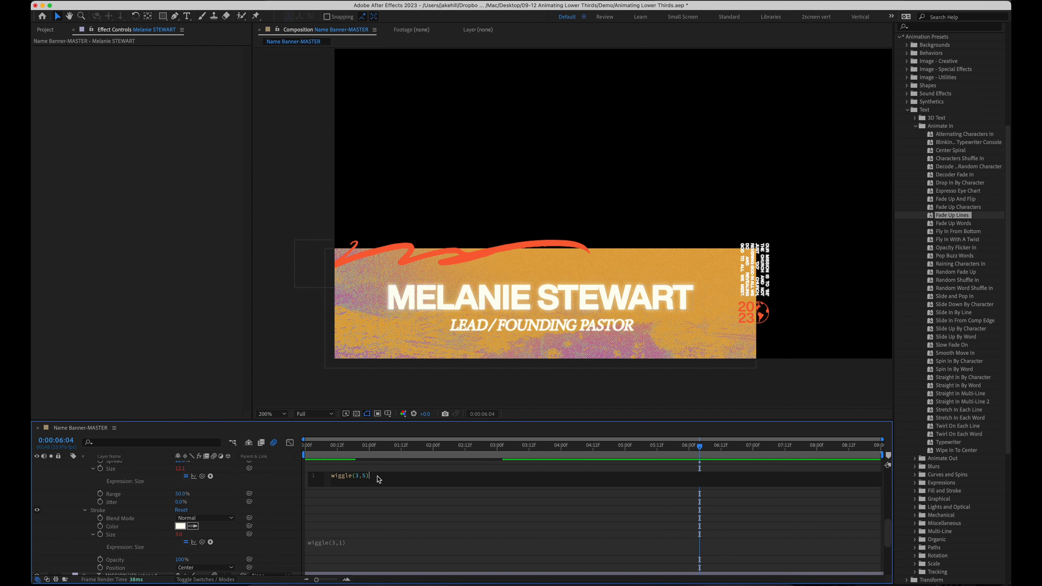
click(419, 502)
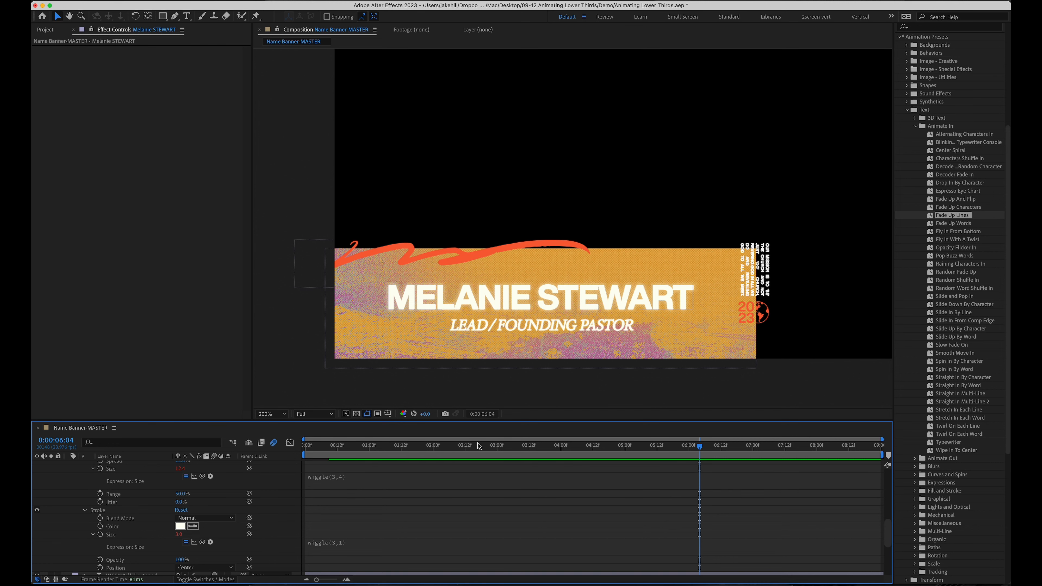
drag(486, 449, 470, 449)
key(space)
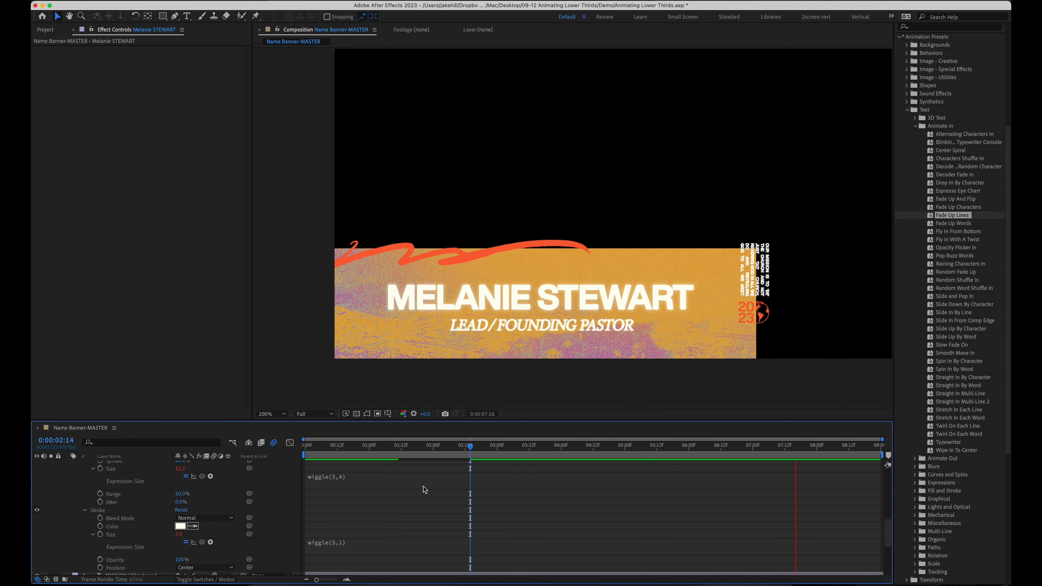
key(space)
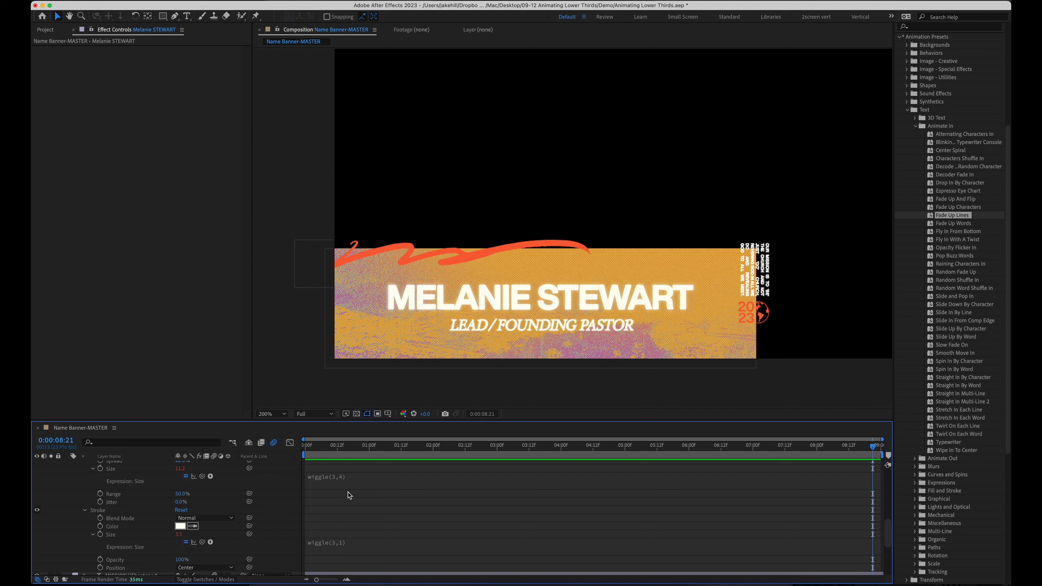
key(u)
key(u)
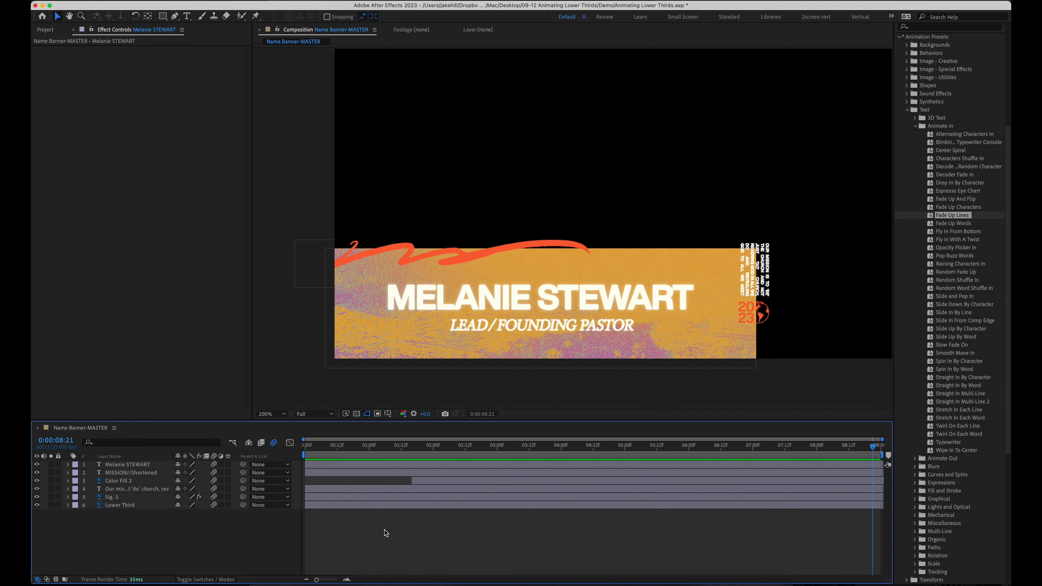
Reveal keyframed properties with U, enlarge the timeline, and select the name layer's two Start keyframes
click(452, 447)
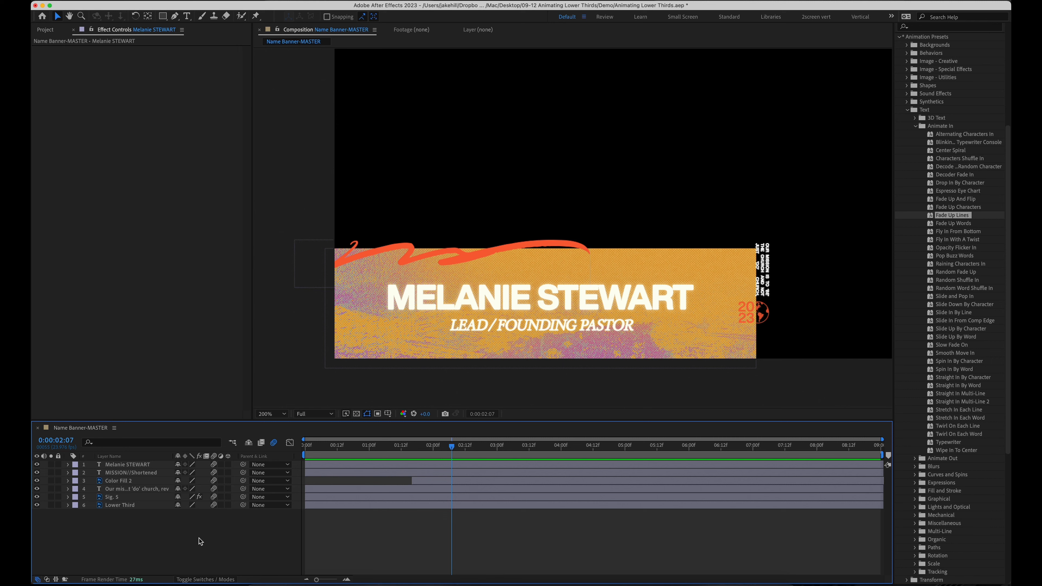
key(u)
scroll(374, 524, down, 2)
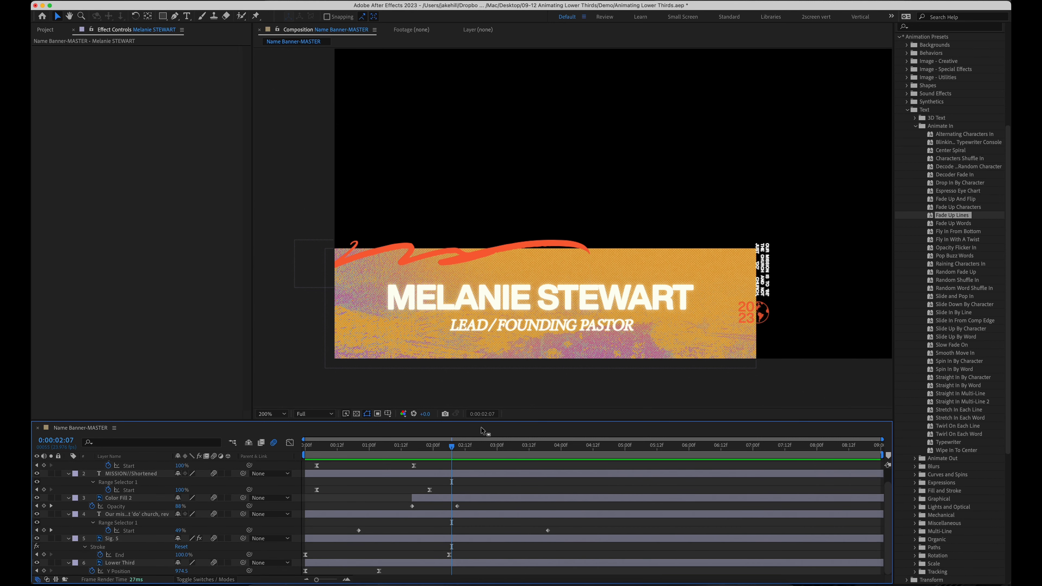
drag(490, 420, 490, 358)
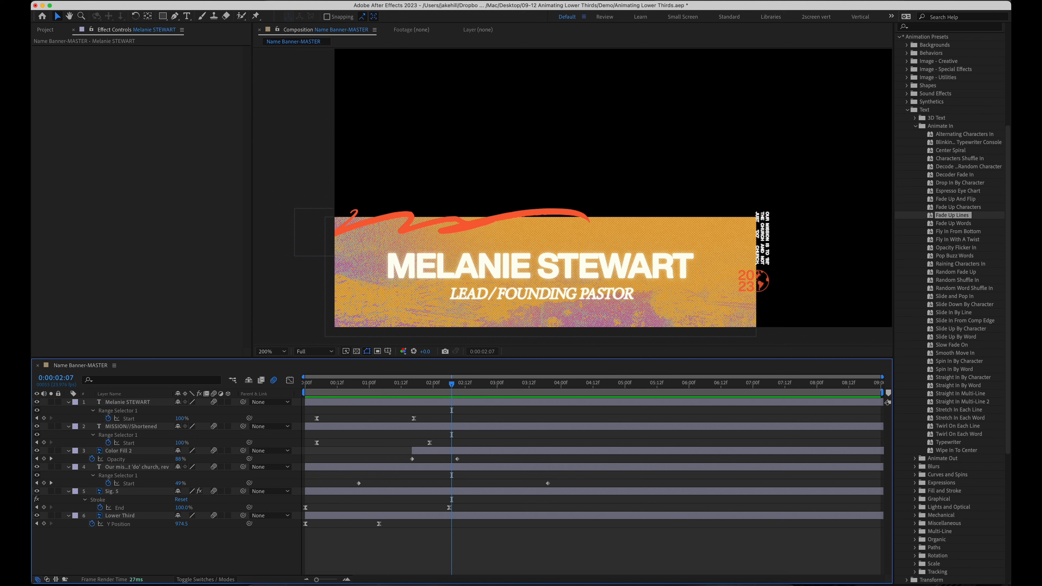
drag(429, 417, 304, 422)
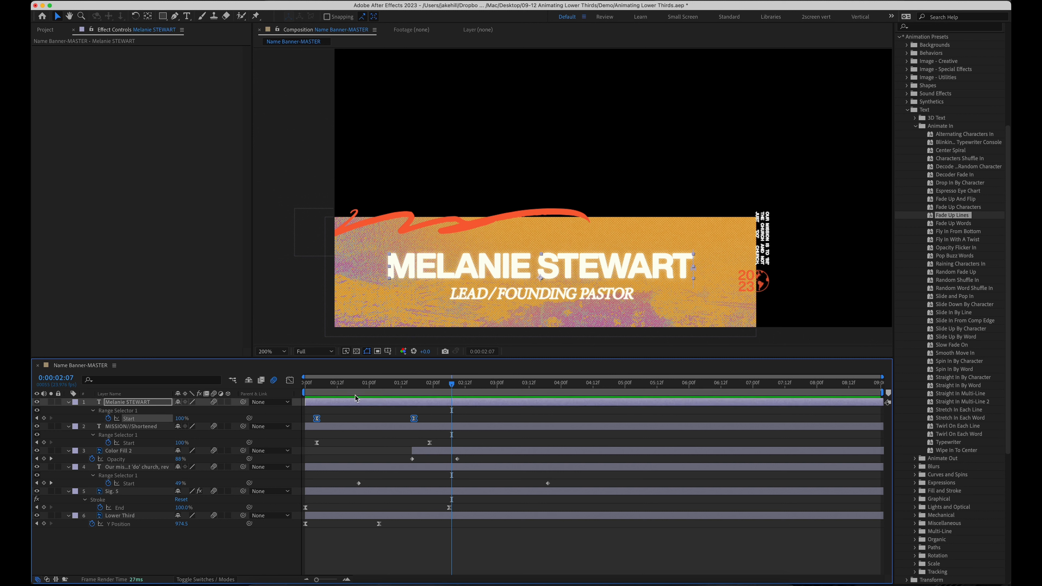
drag(744, 394, 756, 395)
Paste the name's Start keyframes at 7:01 and time-reverse them so the name animates out
key(ctrl+v)
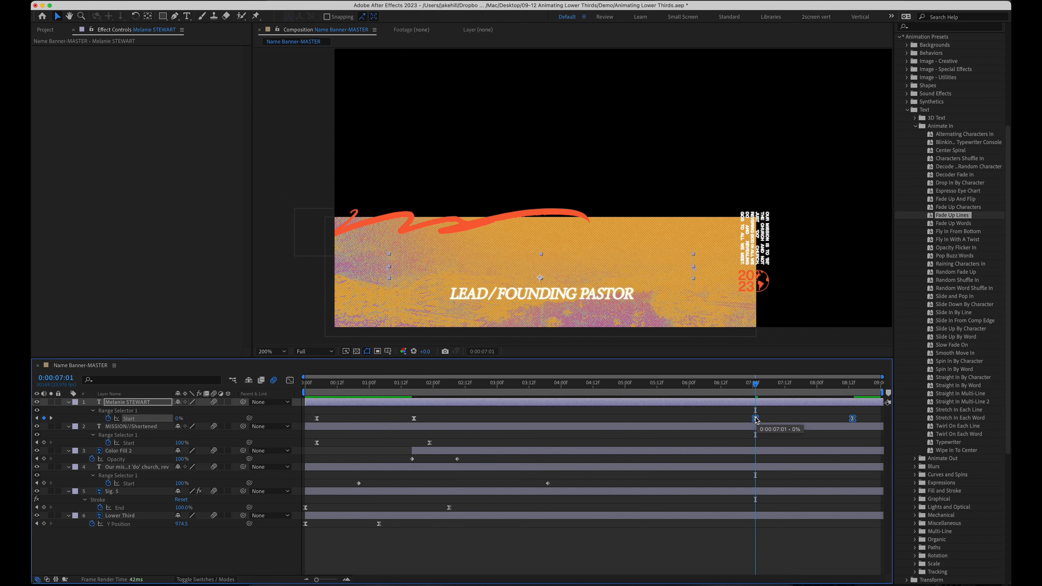
right_click(756, 419)
mouse_move(837, 568)
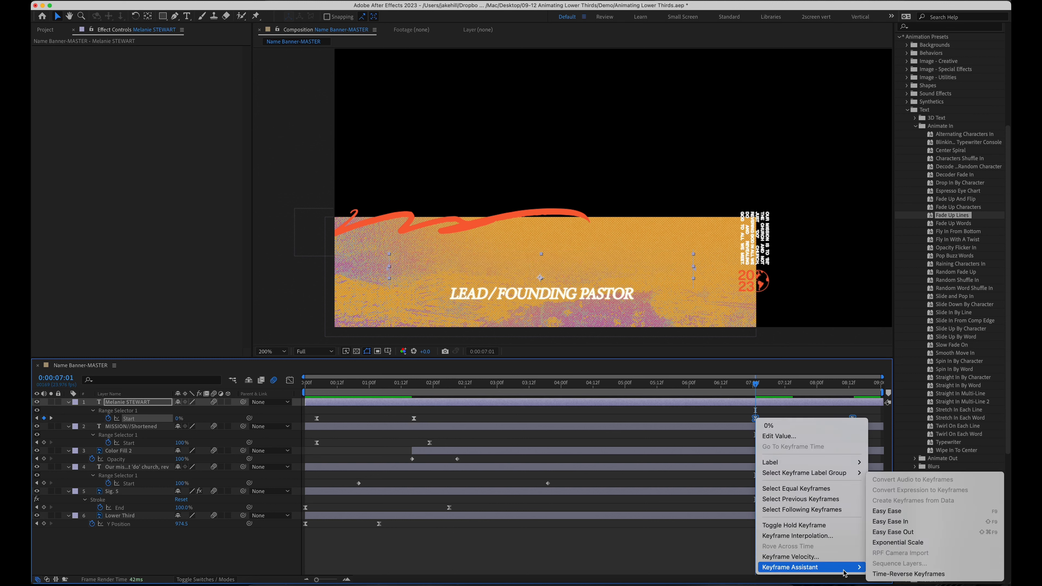
click(876, 574)
drag(756, 385, 854, 389)
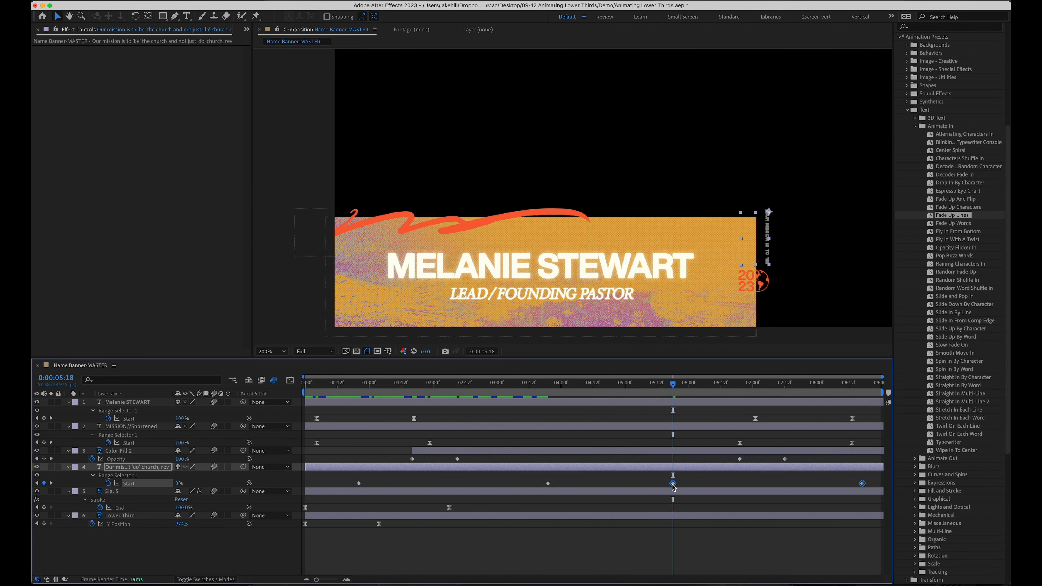
Shift the keyframes near 05:18 earlier, move Sig. 5's last End keyframe to 08:12, and preview
drag(645, 487, 710, 509)
click(808, 511)
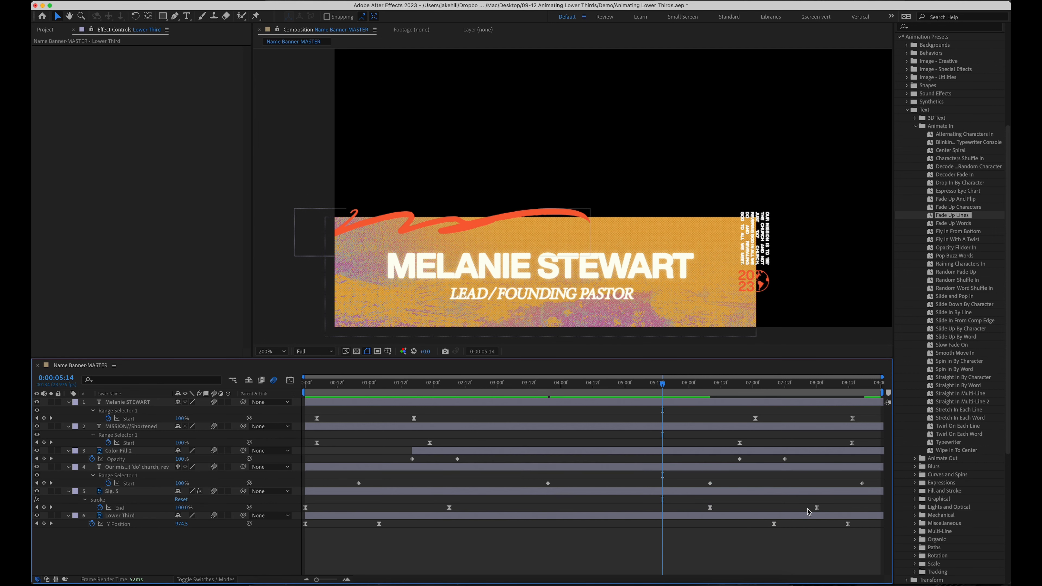
drag(814, 511, 837, 509)
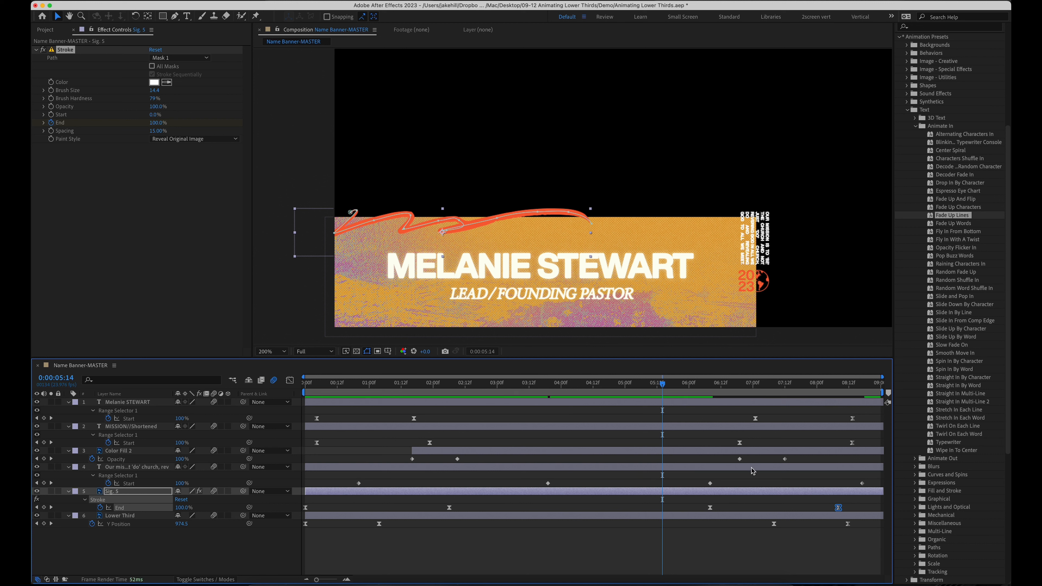
drag(670, 384, 639, 386)
key(space)
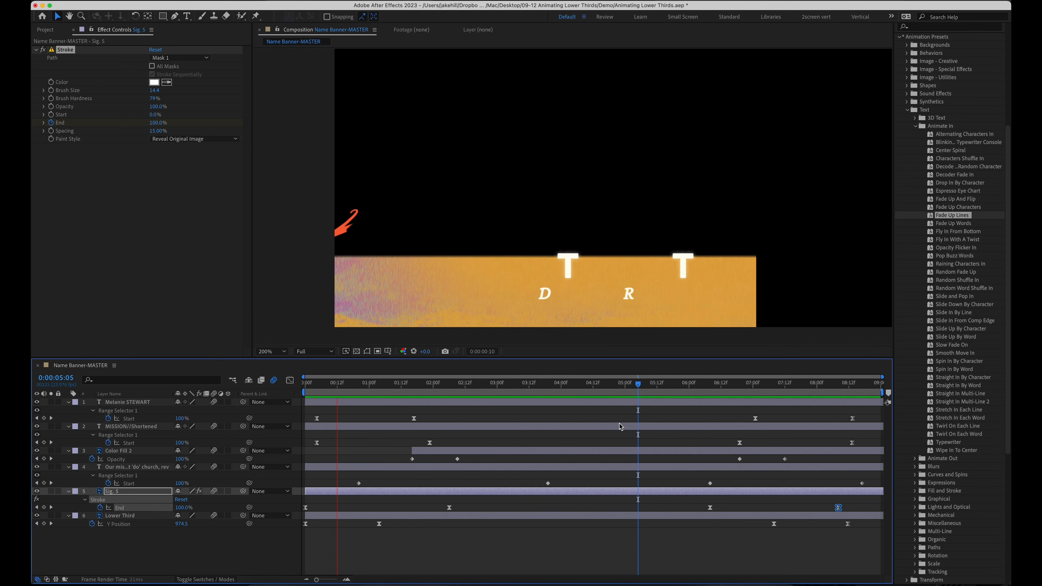
Stop the preview, return to the start, turn on the transparency grid, and scrub the banner
key(space)
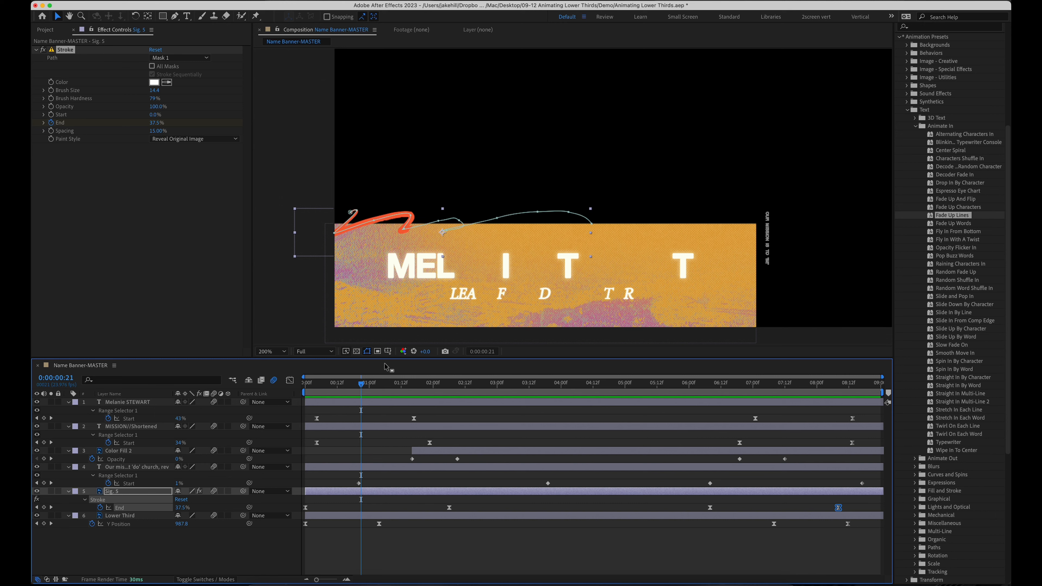
key(Home)
click(356, 352)
drag(353, 382, 600, 459)
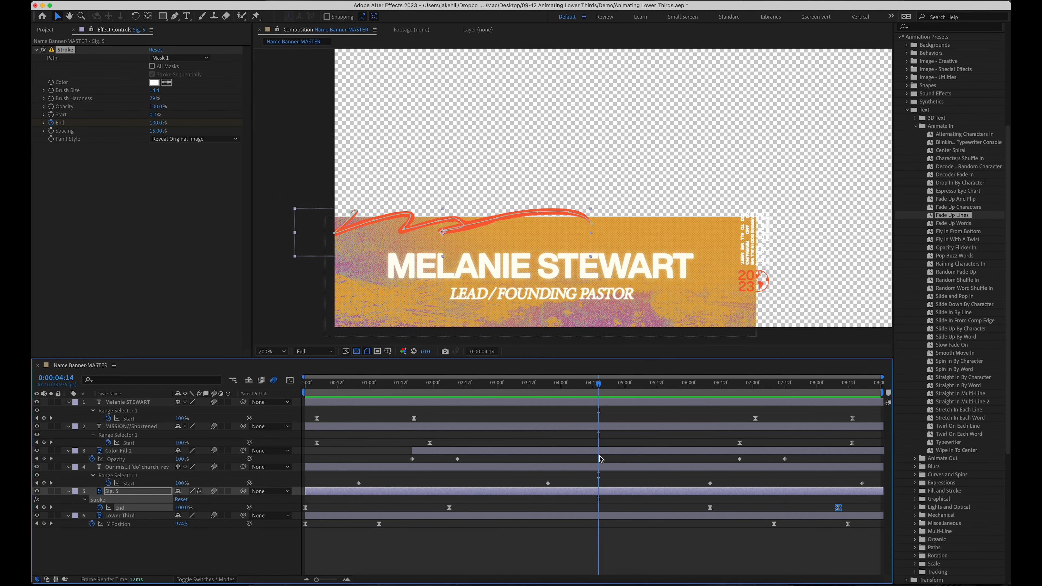
click(575, 535)
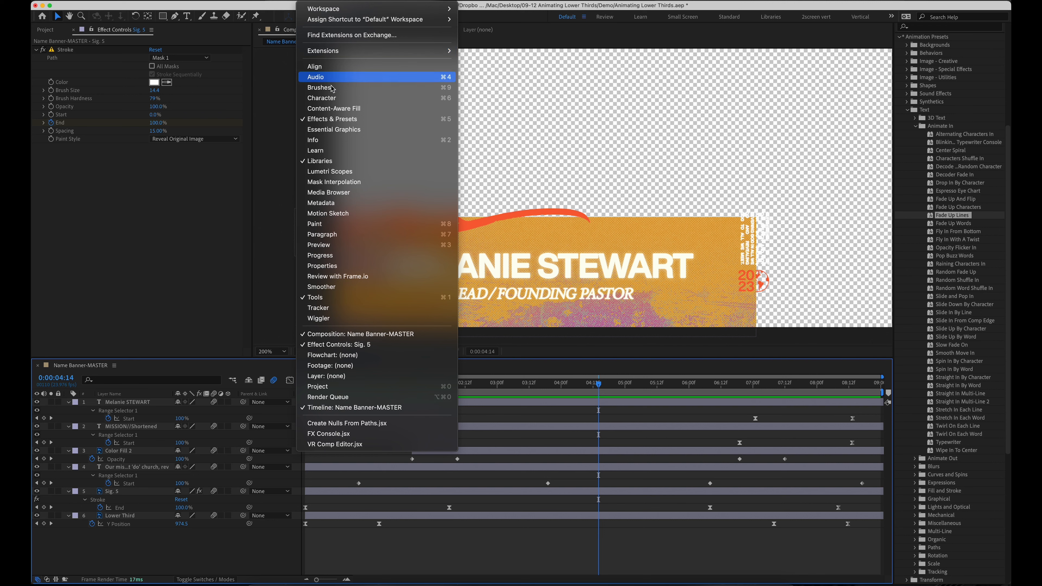
Open Essential Graphics with Name Banner-MASTER as the primary composition and begin renaming the template
click(355, 129)
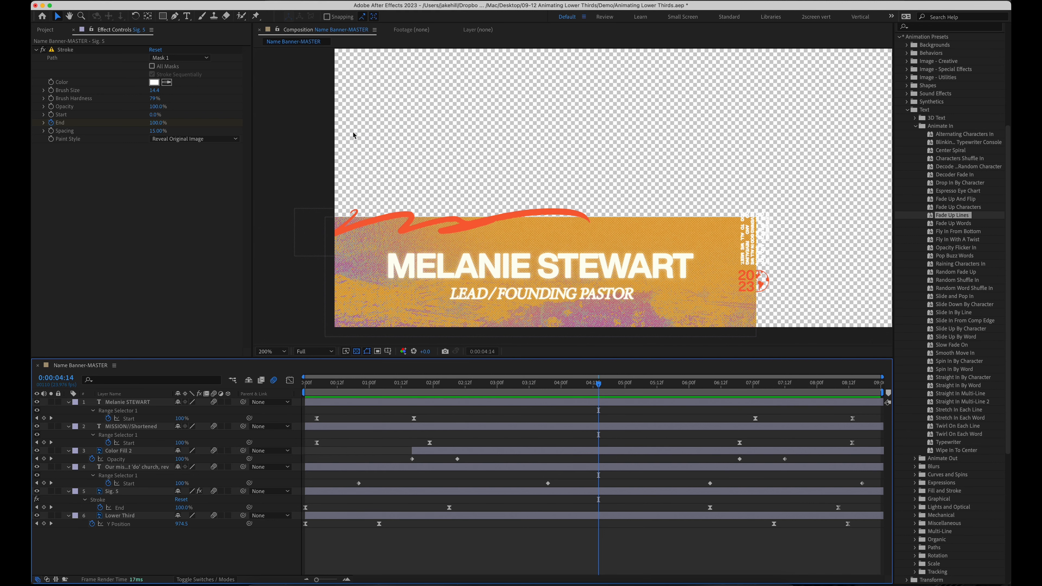
click(172, 58)
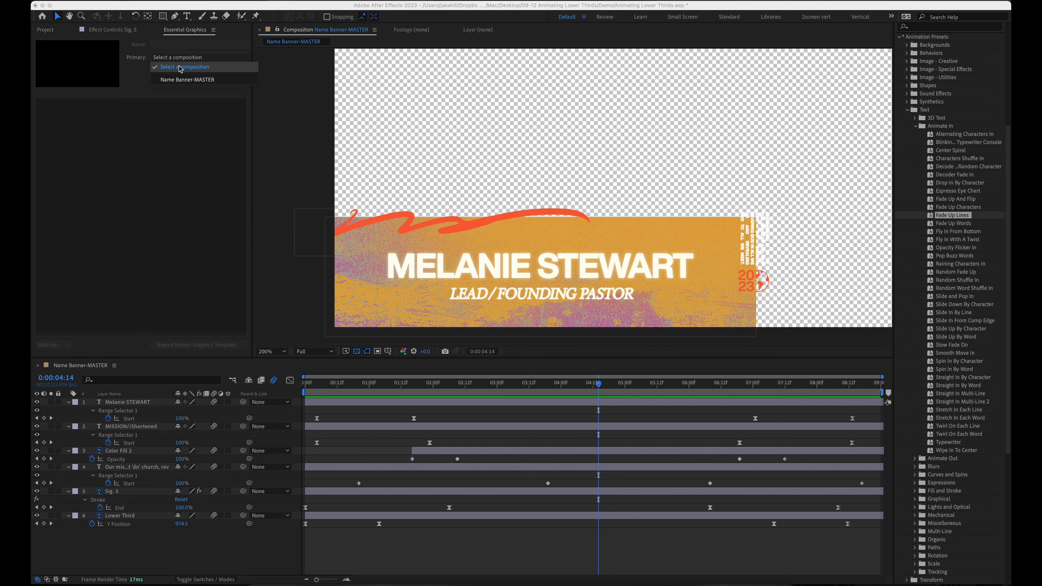
click(193, 77)
click(186, 45)
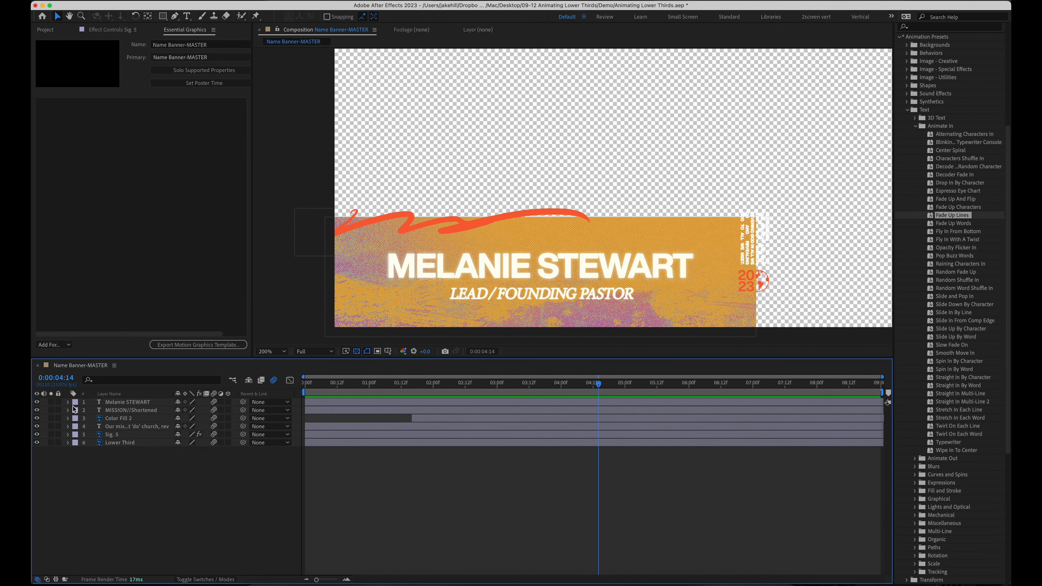
Add the name layer's Source Text to Essential Graphics as a property labelled NAME
click(68, 402)
click(77, 411)
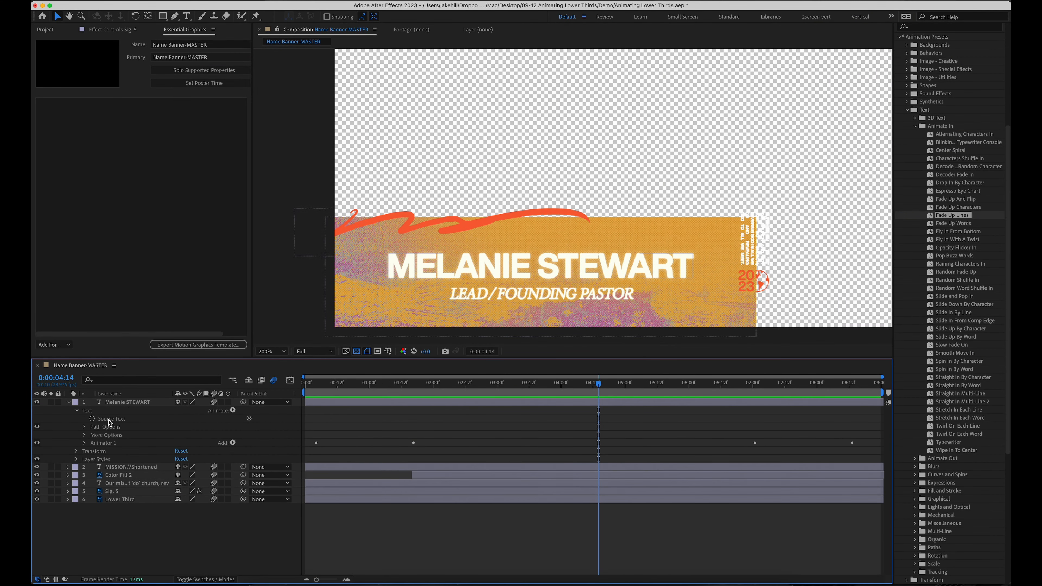
drag(117, 420, 75, 277)
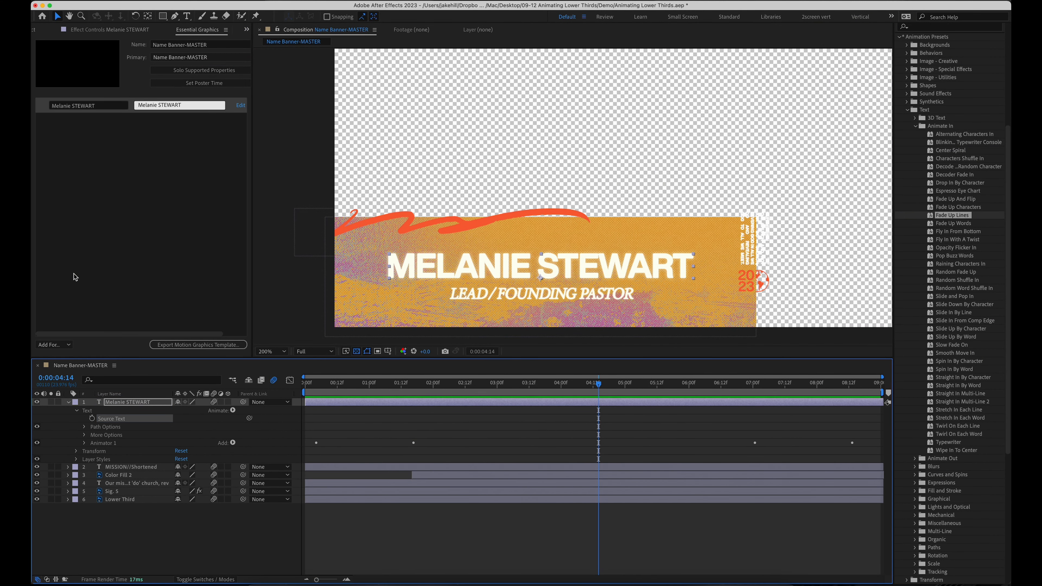
click(113, 107)
key(alt+BackSpace)
key(alt+BackSpace)
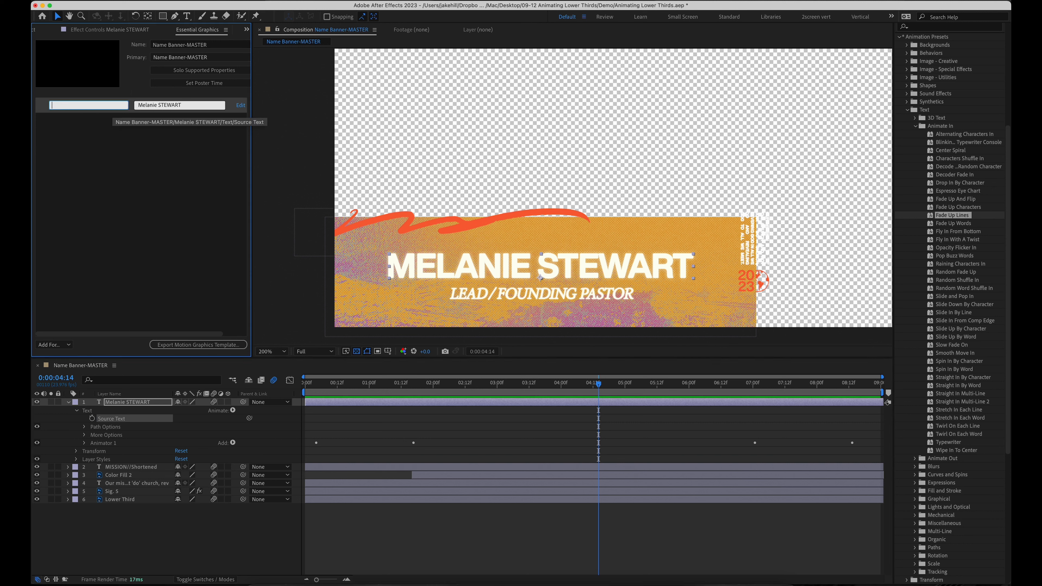
click(155, 173)
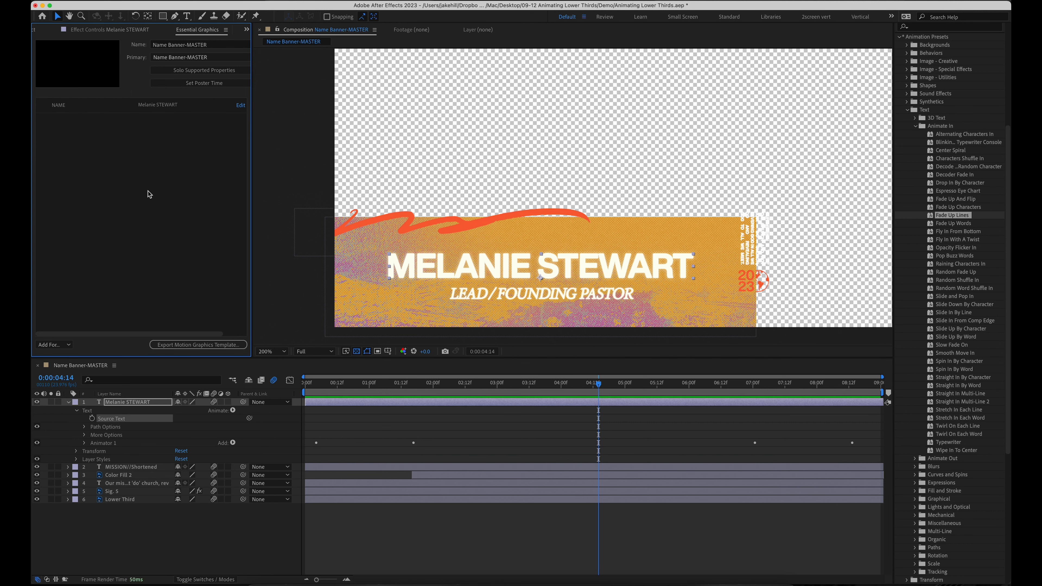
Add the title layer's Source Text to Essential Graphics as a property labelled MISSION
click(68, 467)
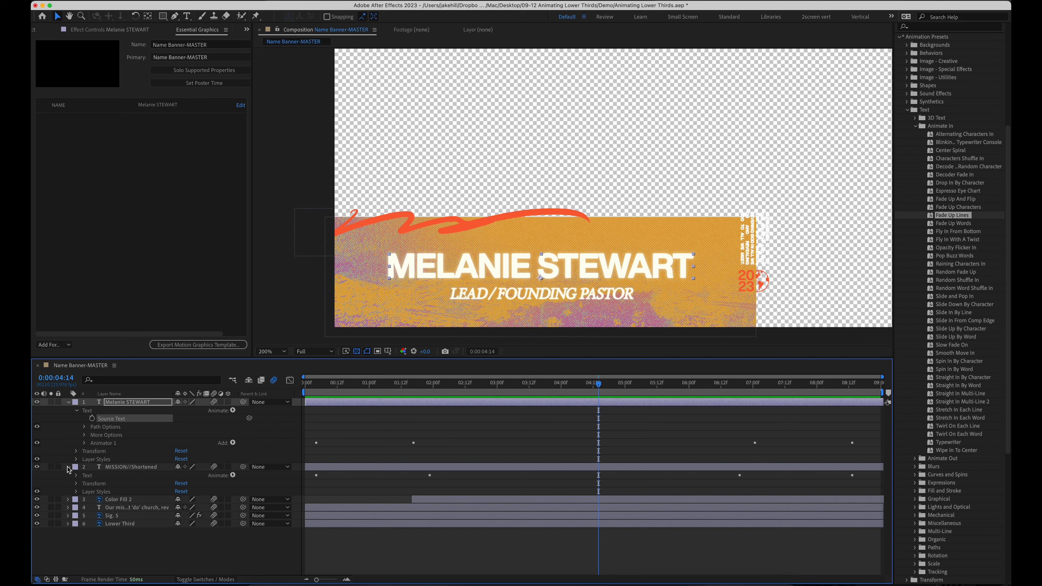
click(76, 476)
drag(104, 485, 57, 119)
click(105, 121)
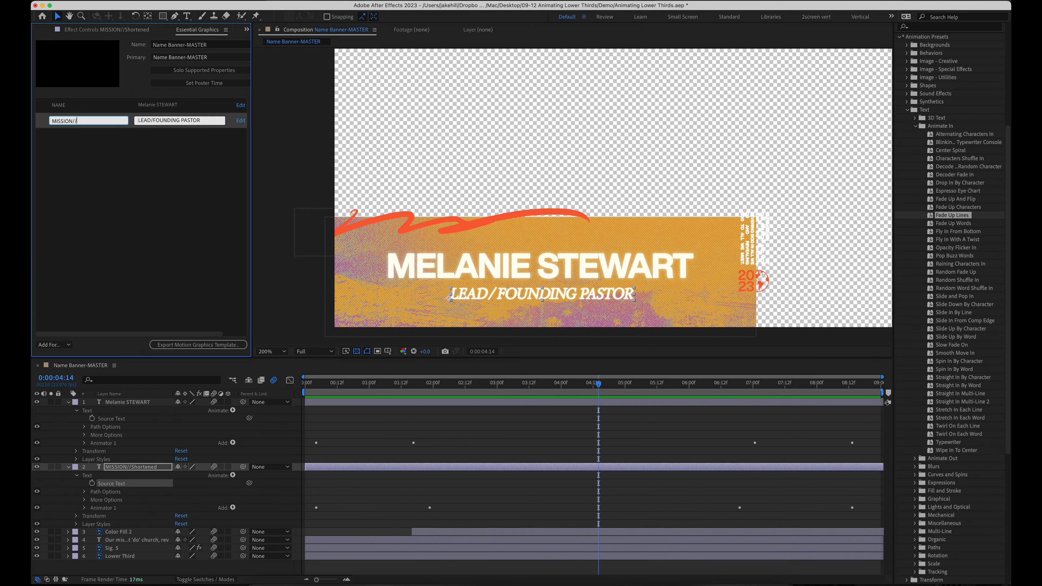
click(139, 190)
Set the poster time at 04:10 and nest Name Banner-MASTER into a new composition
drag(599, 385, 588, 388)
click(204, 83)
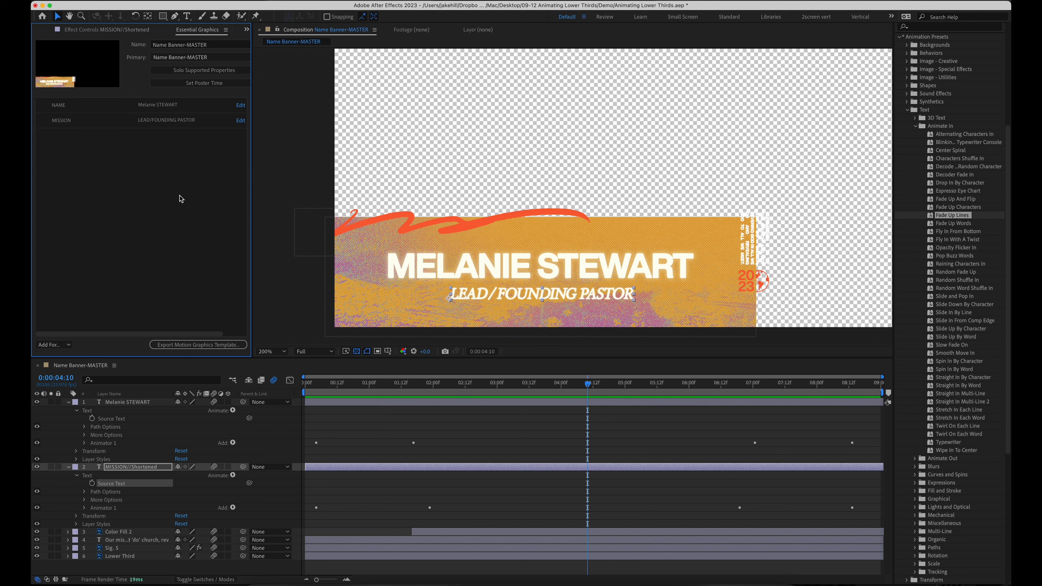
drag(676, 386, 360, 381)
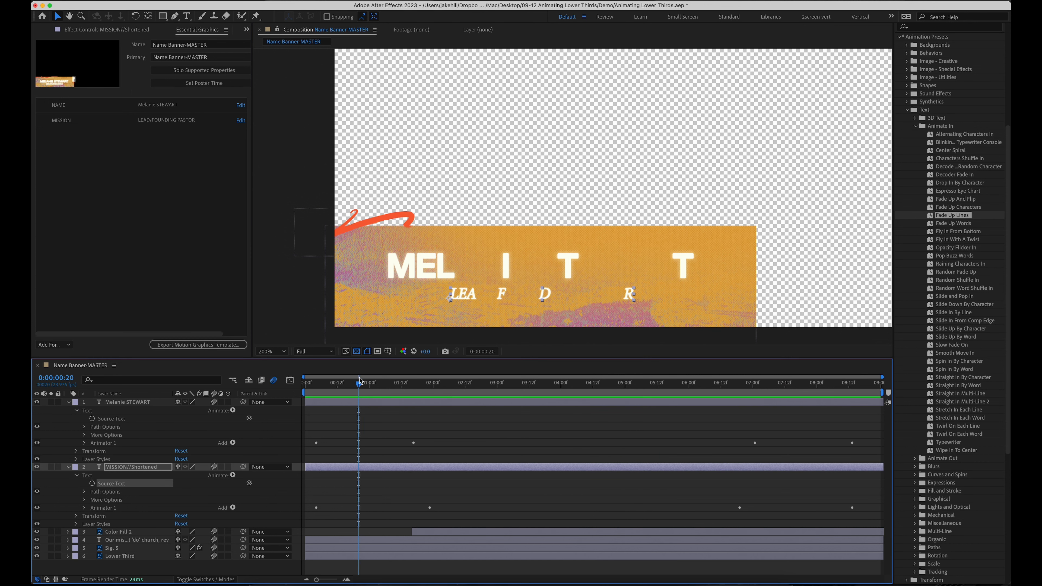
click(43, 35)
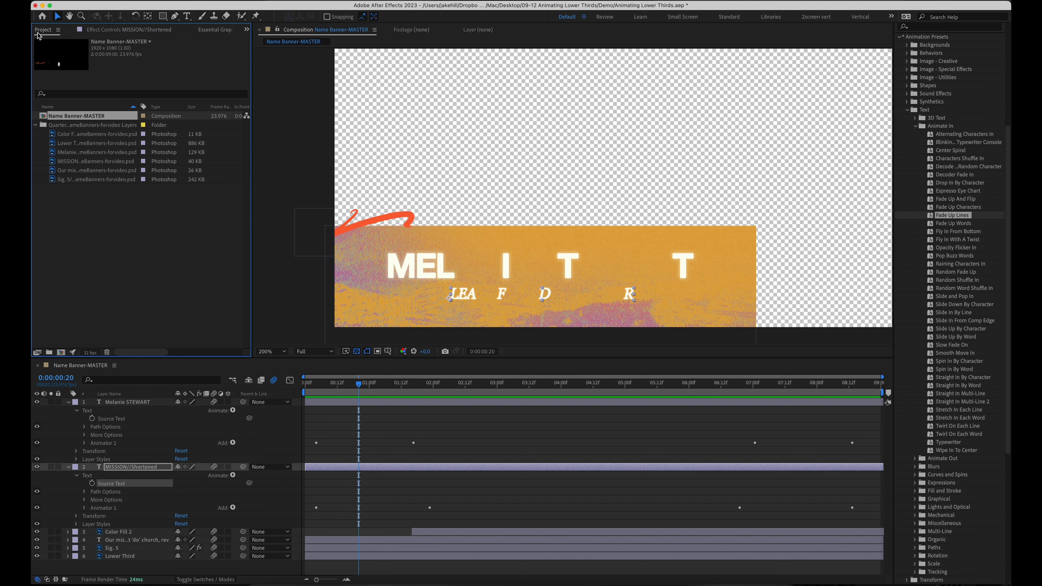
drag(76, 119, 65, 354)
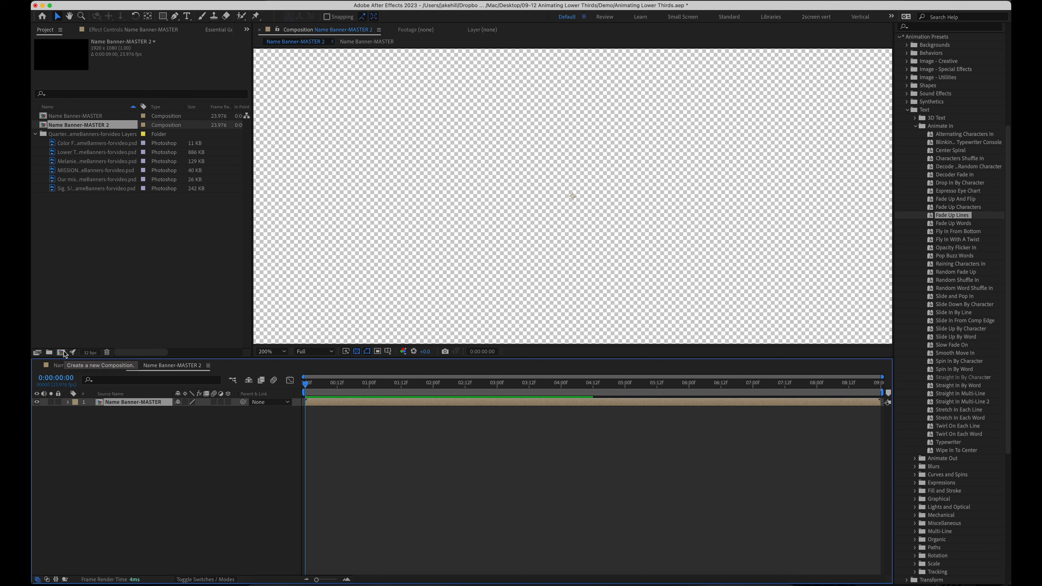
Rename the new composition to the speaker's name and open it
click(118, 125)
key(Return)
click(118, 124)
key(BackSpace)
key(BackSpace)
key(BackSpace)
key(BackSpace)
key(BackSpace)
key(BackSpace)
key(BackSpace)
key(BackSpace)
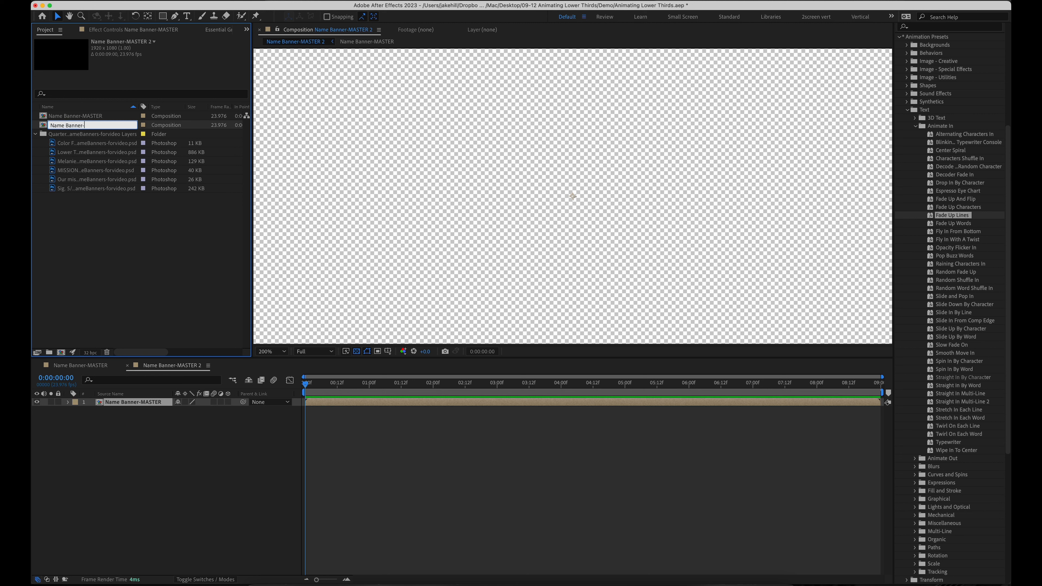
key(BackSpace)
key(BackSpace)
key(BackSpace)
key(BackSpace)
key(BackSpace)
key(BackSpace)
key(BackSpace)
key(BackSpace)
key(BackSpace)
key(BackSpace)
key(BackSpace)
key(BackSpace)
key(super+z)
text(Nath)
key(Return)
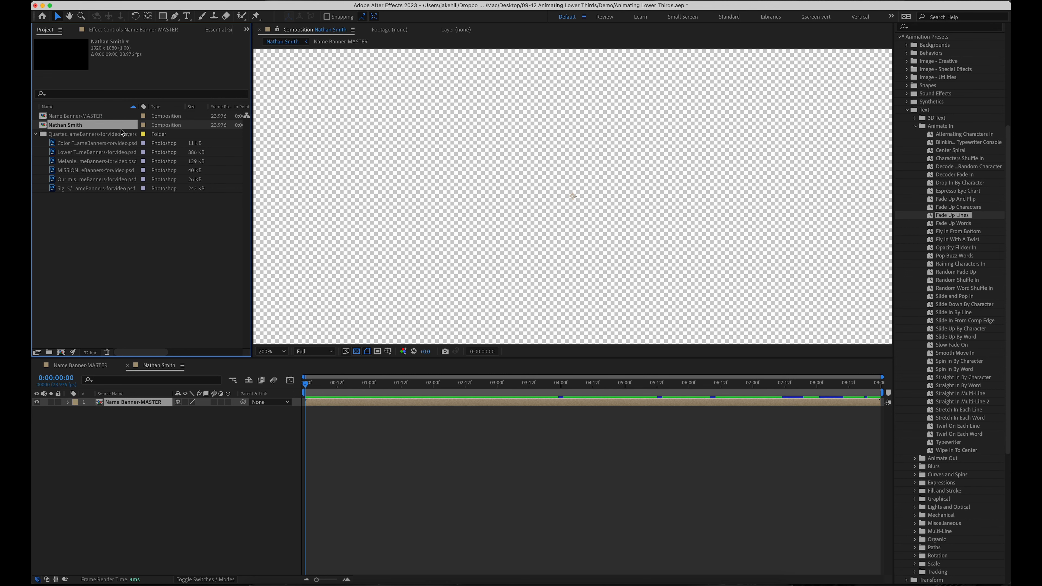
double_click(76, 128)
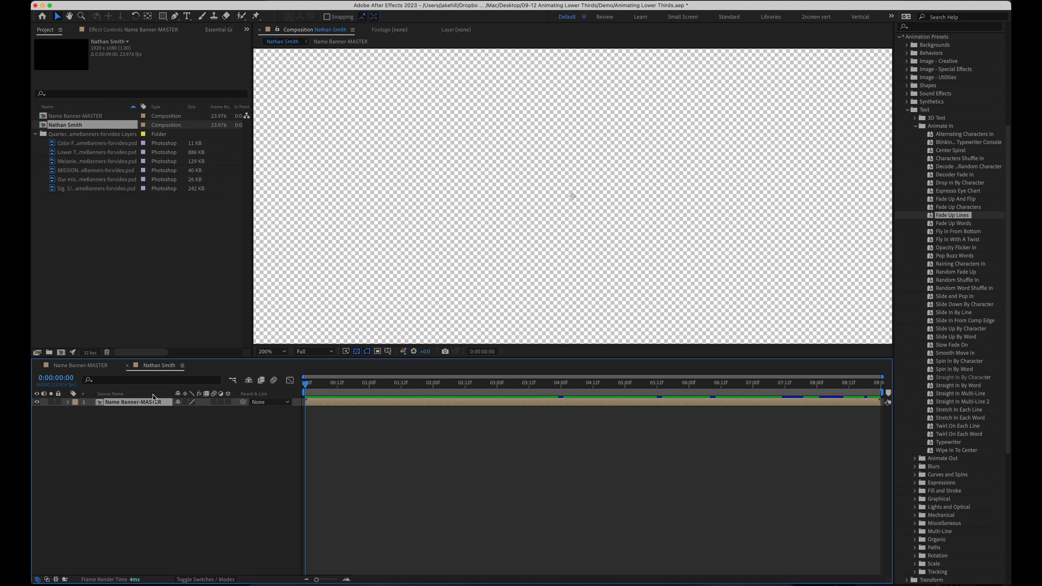
Expose the nested layer's essential properties and edit the NAME value to the speaker's name
drag(385, 386, 502, 400)
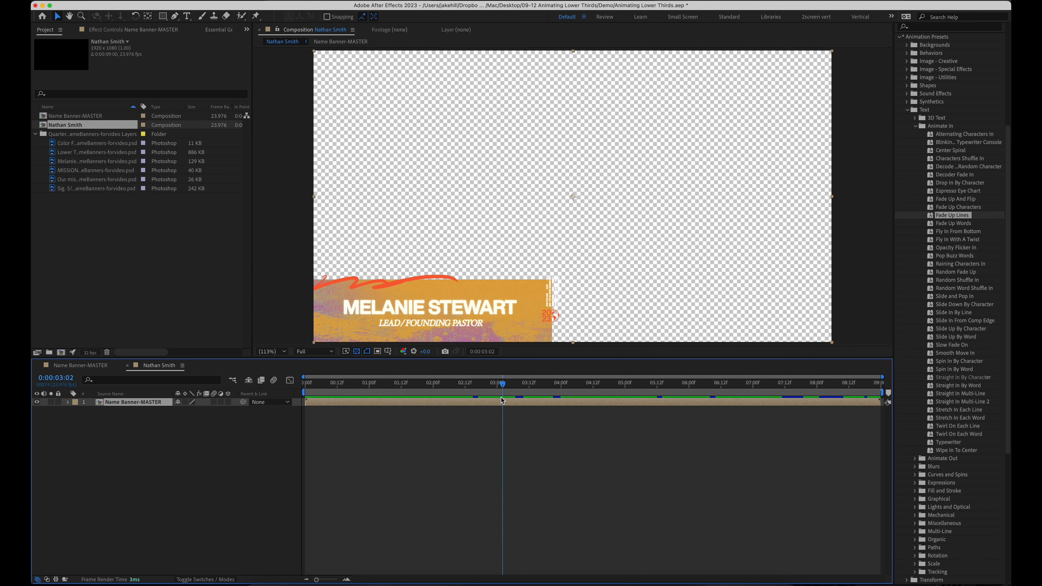
click(68, 403)
click(76, 419)
click(110, 427)
click(116, 436)
click(115, 430)
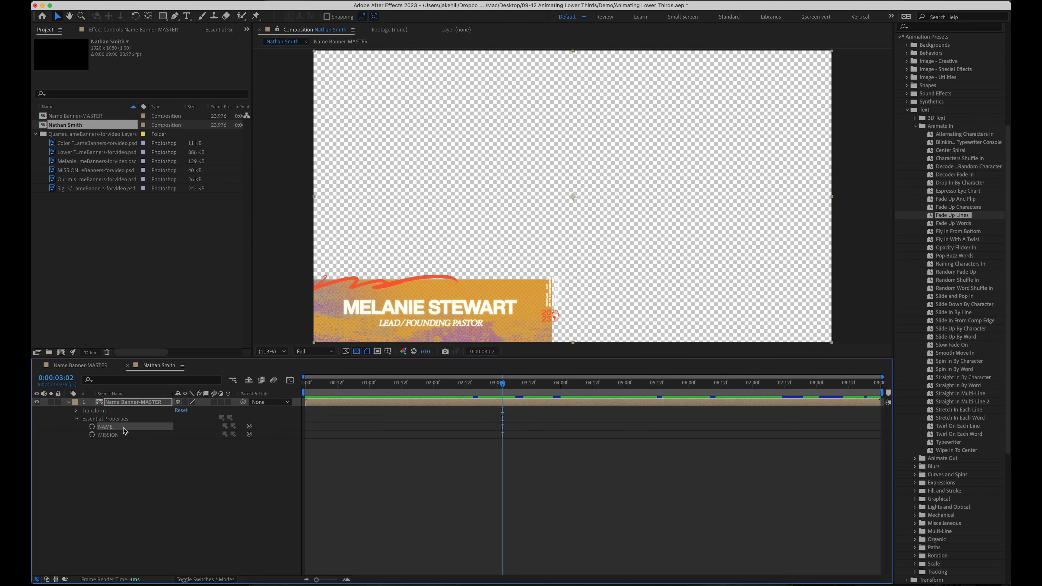
right_click(125, 429)
click(144, 441)
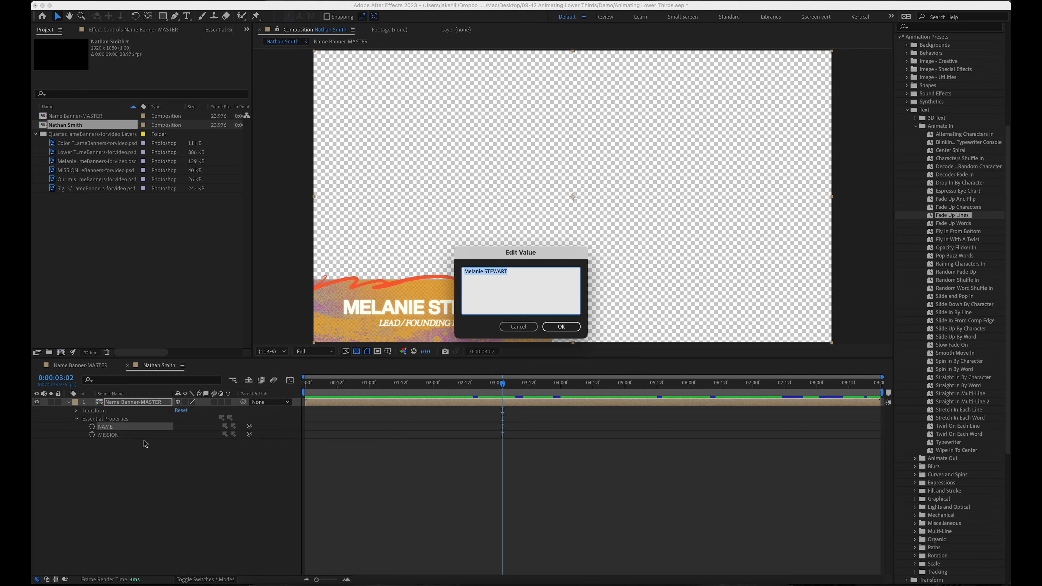
click(561, 327)
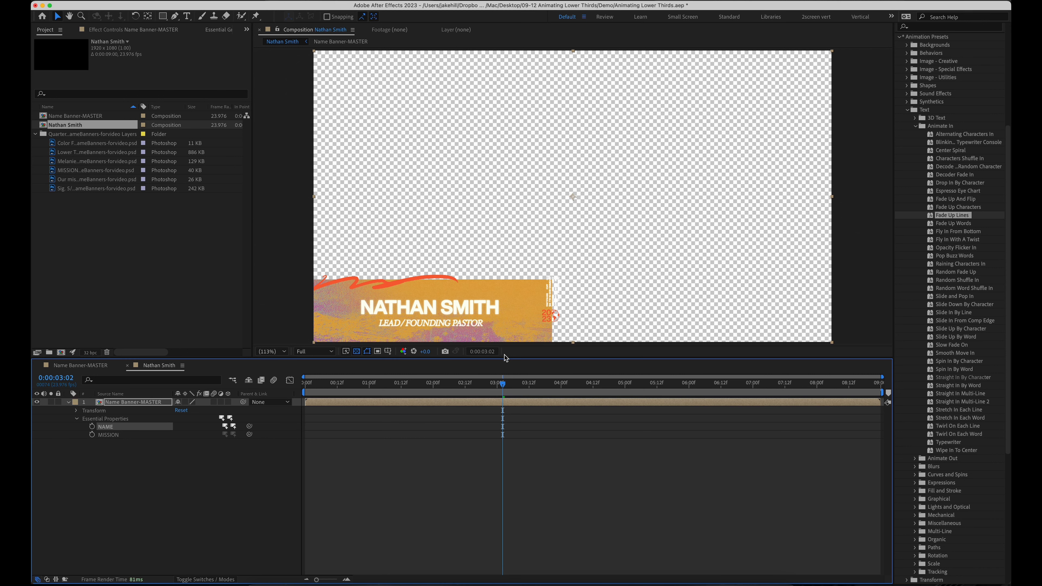
Edit the MISSION property value to Executive Pastor
drag(510, 383, 467, 390)
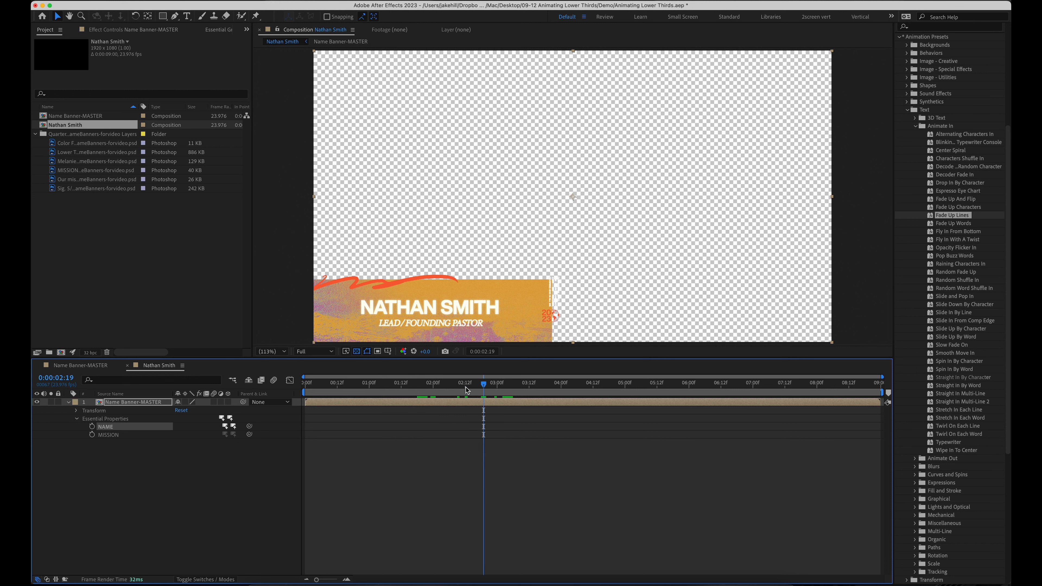
right_click(139, 435)
click(171, 436)
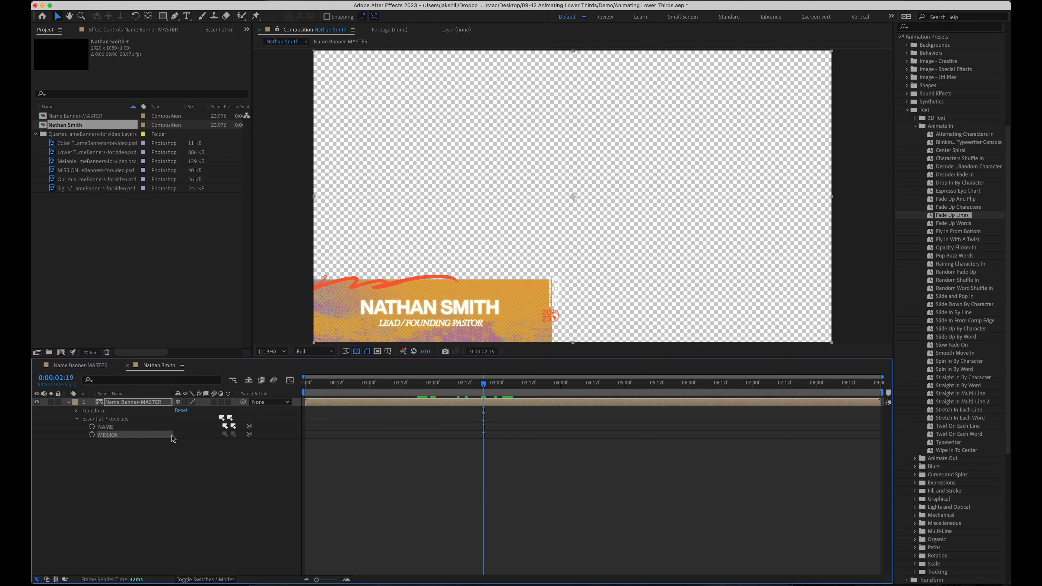
text(Executive Pastor)
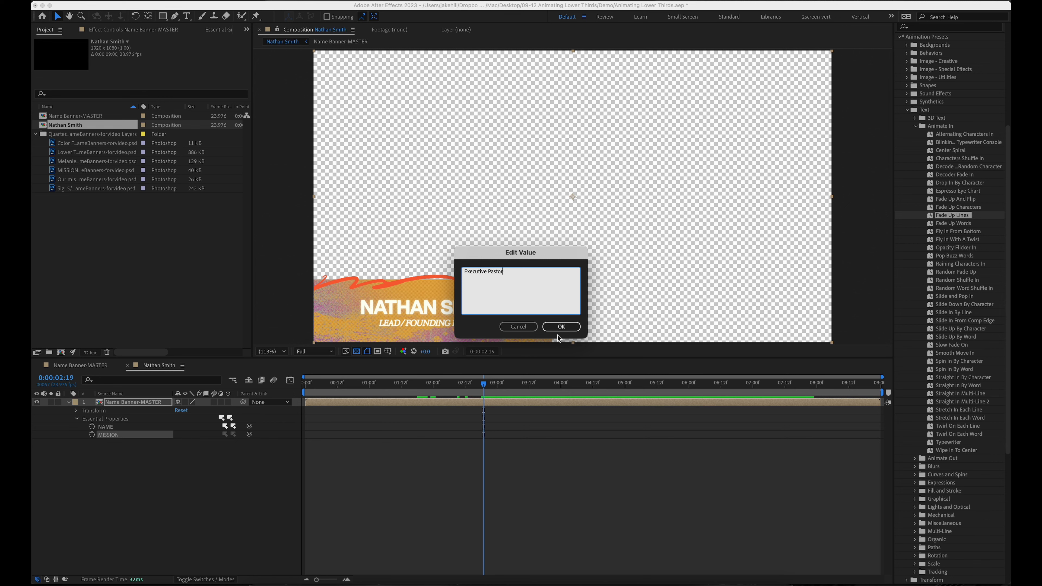
click(559, 329)
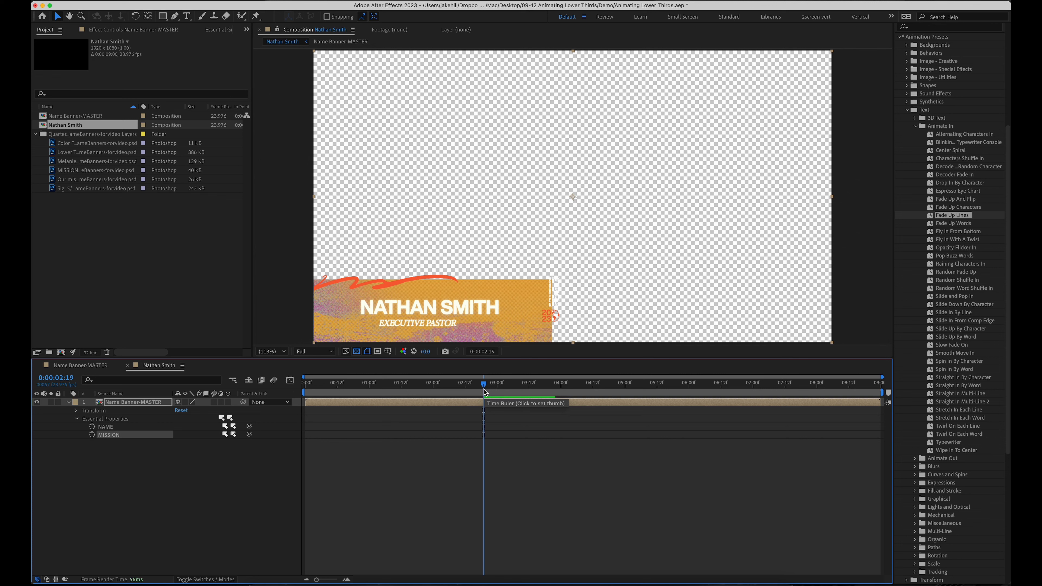
click(405, 327)
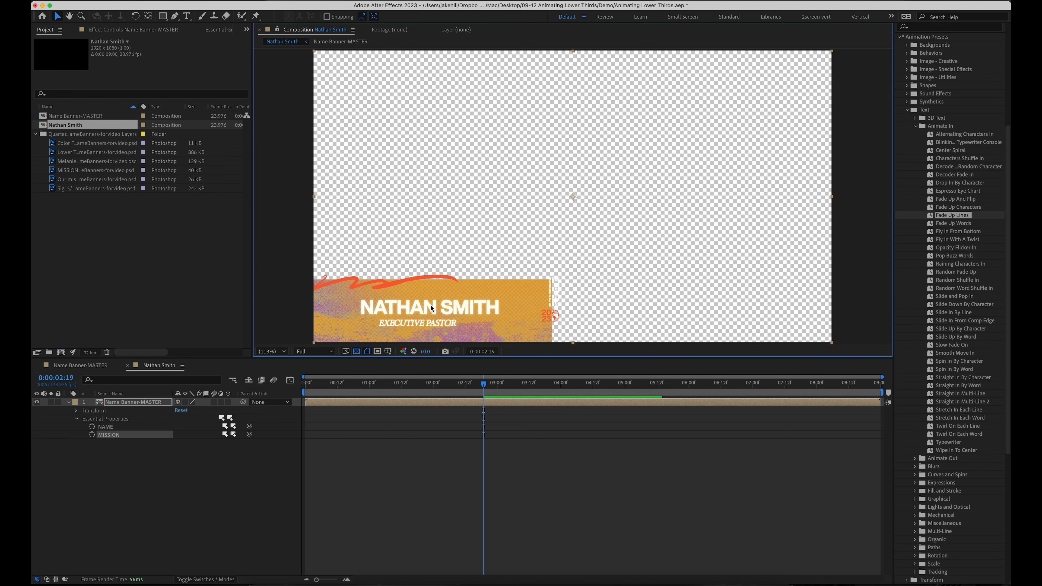
In Name Banner-MASTER, centre-align the MISSION title text and move it right under the name
double_click(417, 324)
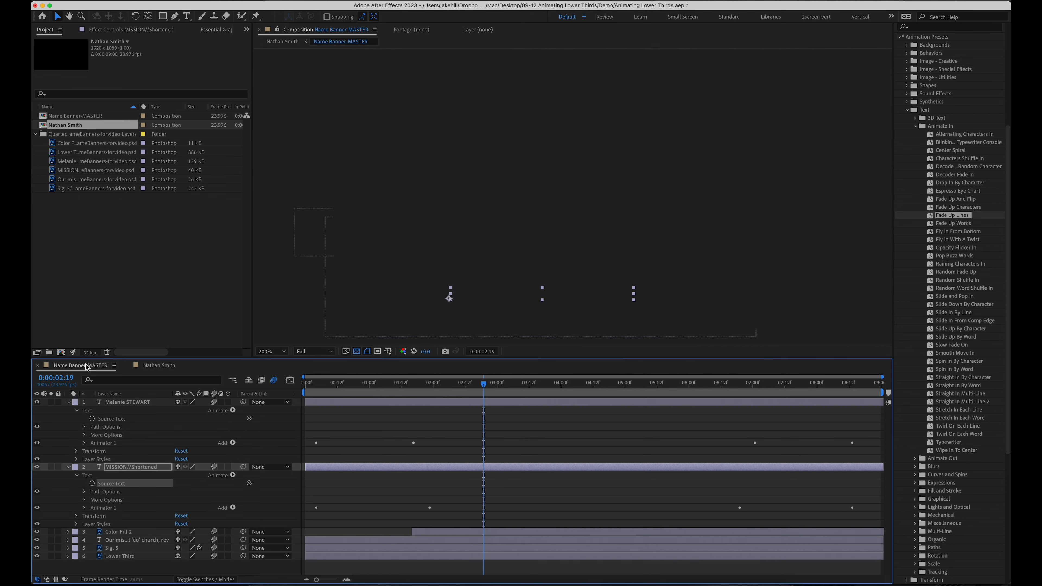
click(517, 394)
drag(517, 394, 553, 394)
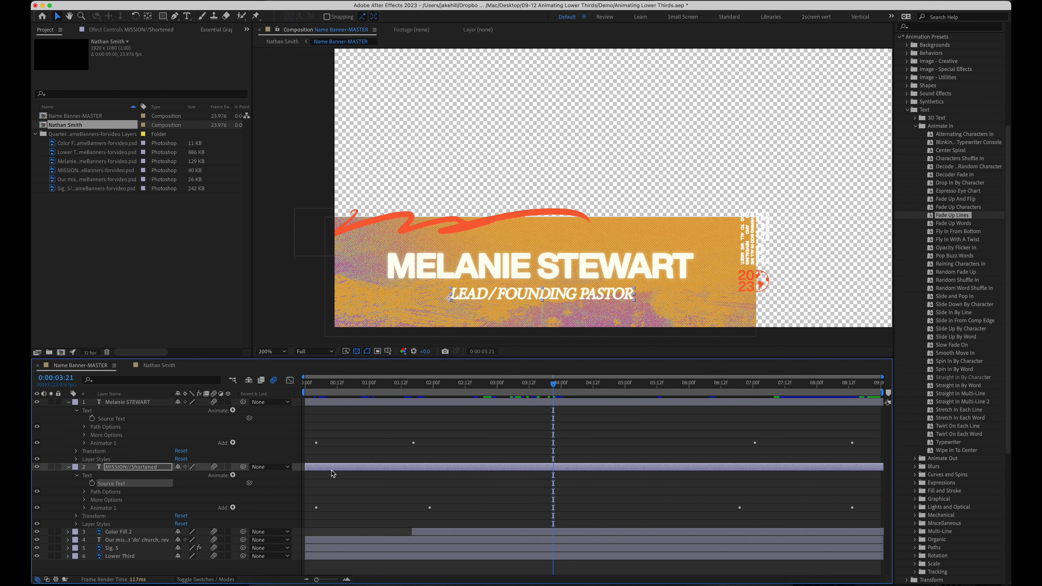
click(162, 467)
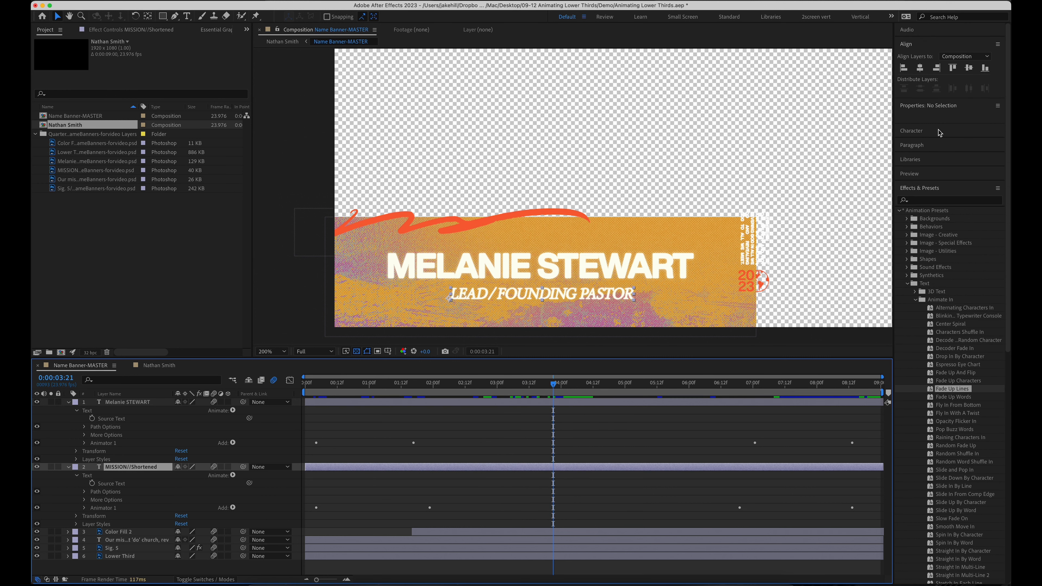
click(926, 132)
click(927, 252)
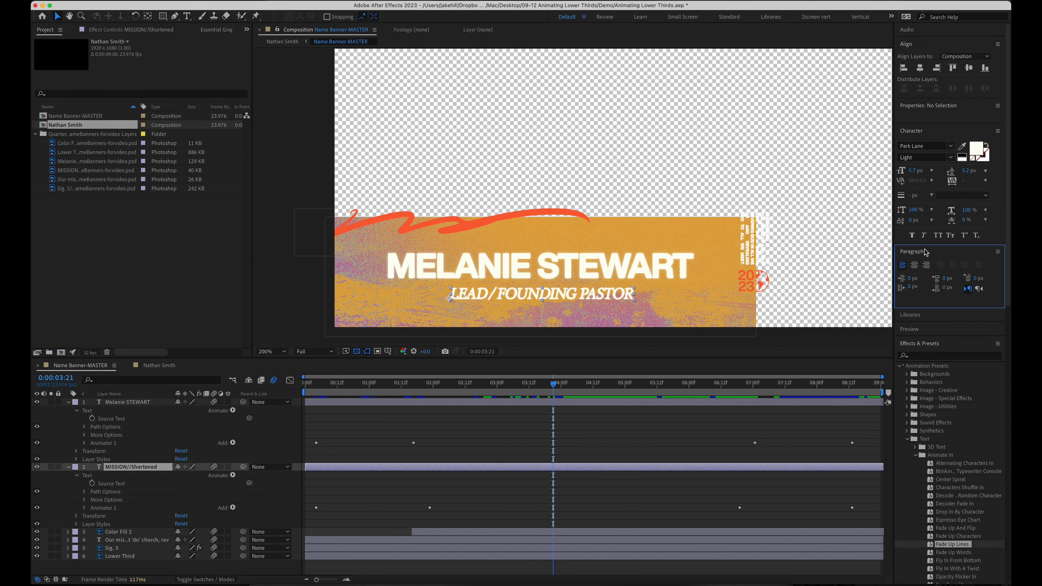
click(915, 265)
click(498, 298)
drag(497, 299, 585, 298)
click(459, 440)
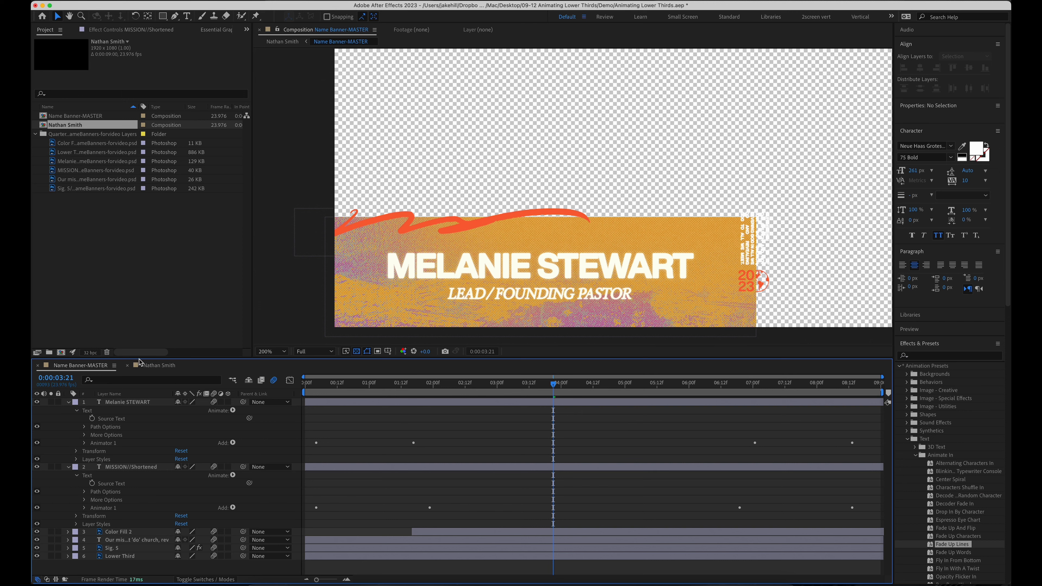
Check the change in the speaker's comp and hide the orange Lower Third background layer
click(152, 364)
drag(415, 398, 516, 403)
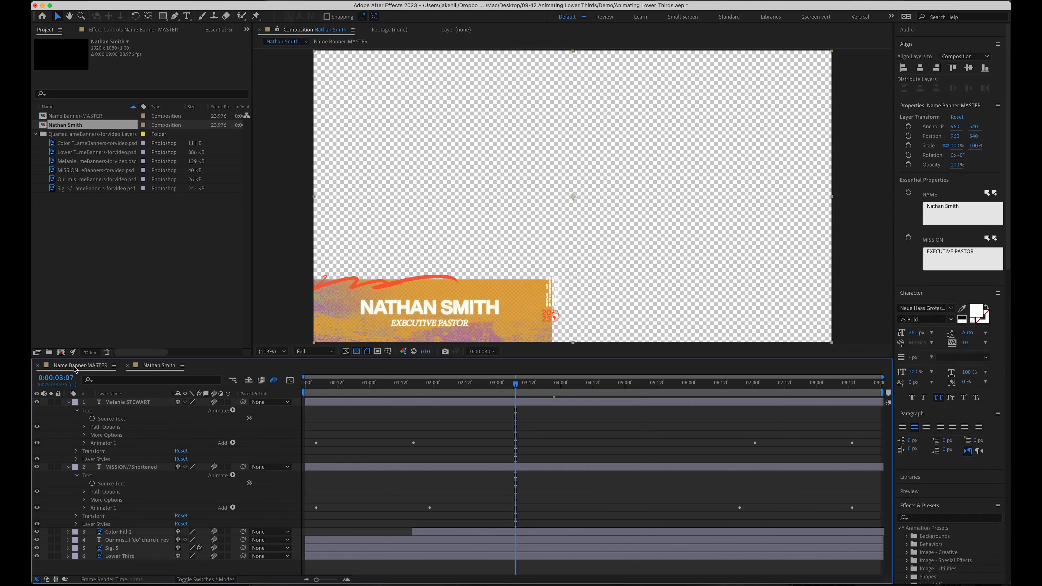
click(78, 365)
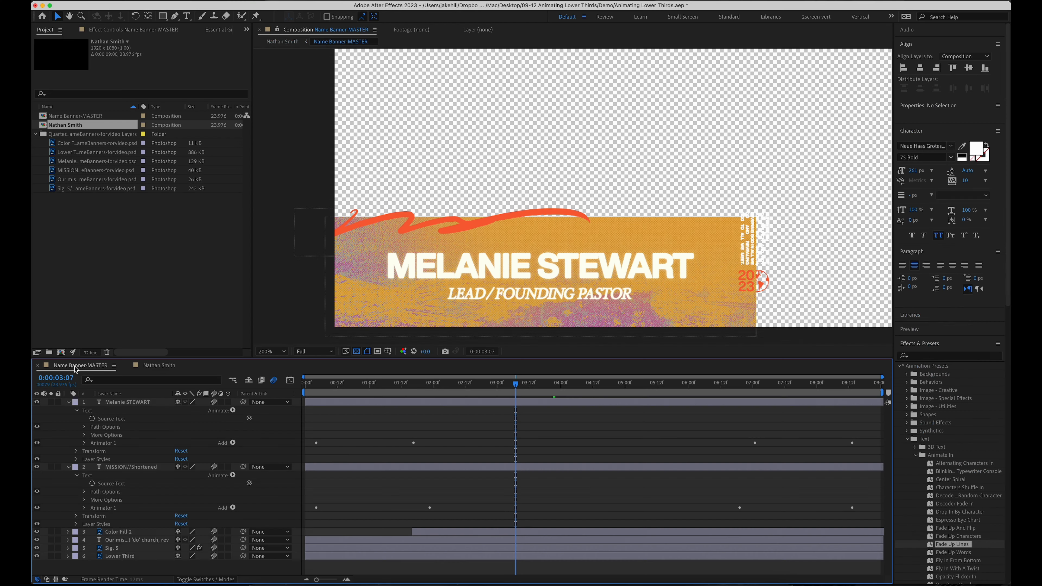
click(37, 556)
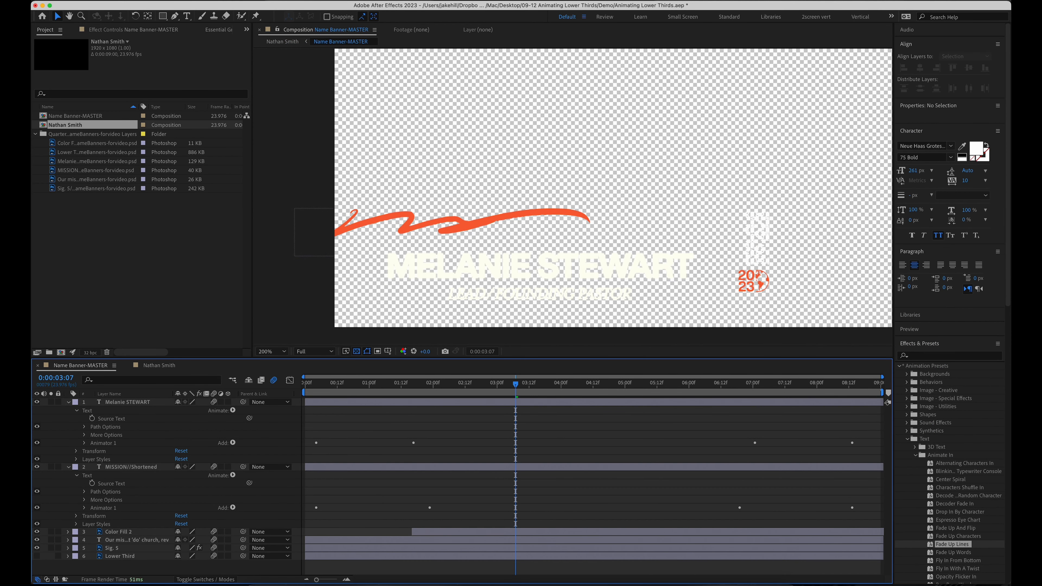
click(164, 365)
drag(488, 386, 555, 385)
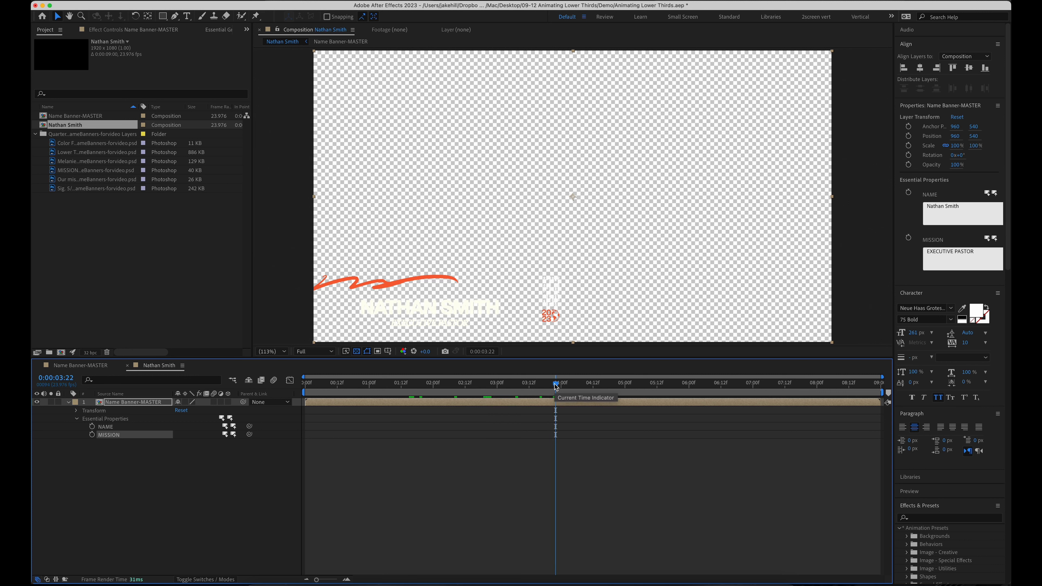
click(60, 127)
key(super+d)
key(super+d)
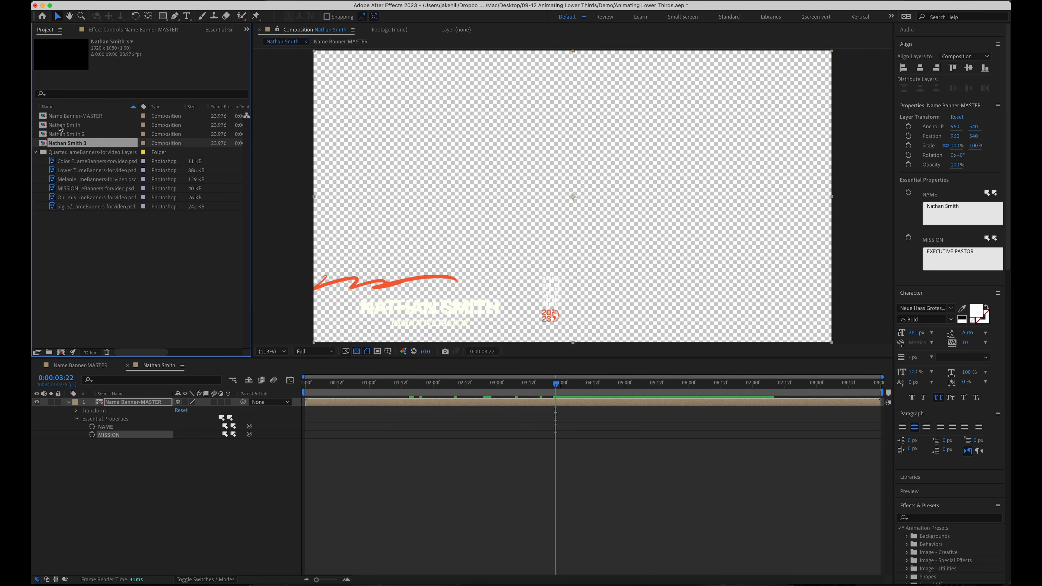
double_click(88, 135)
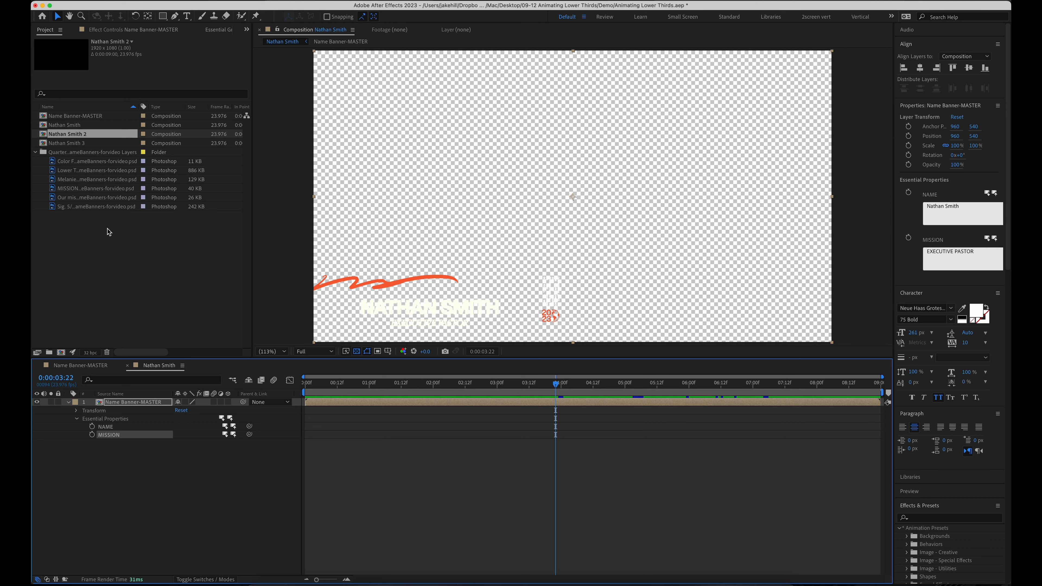
shift+click(70, 143)
key(Delete)
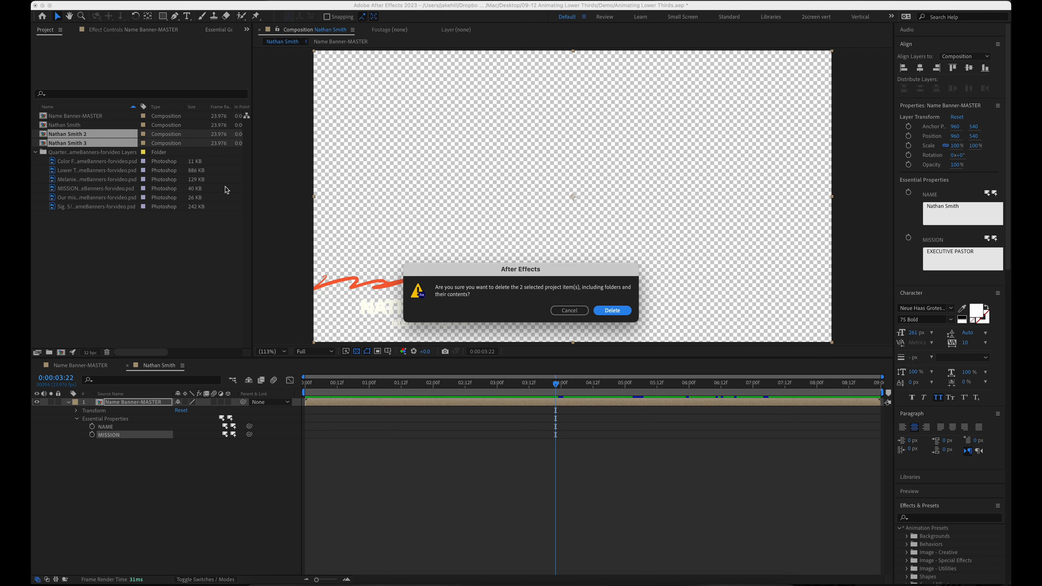
click(613, 311)
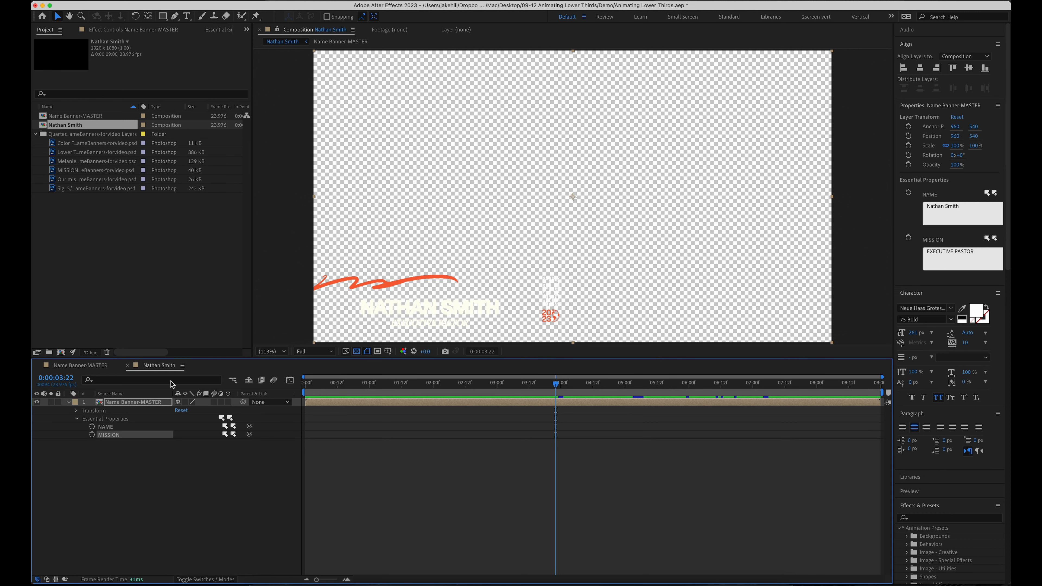
click(98, 366)
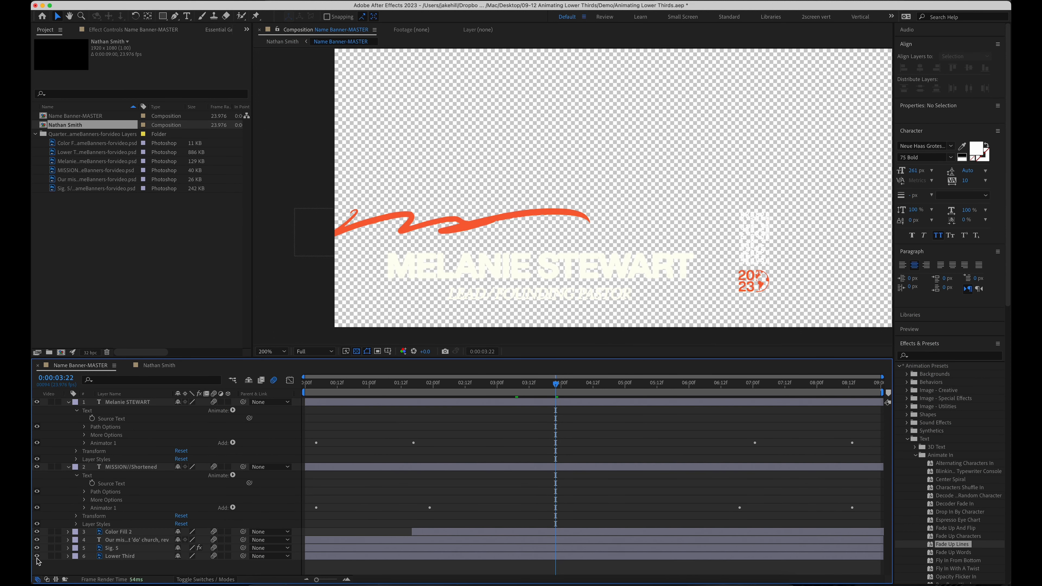
click(160, 365)
drag(598, 384, 871, 411)
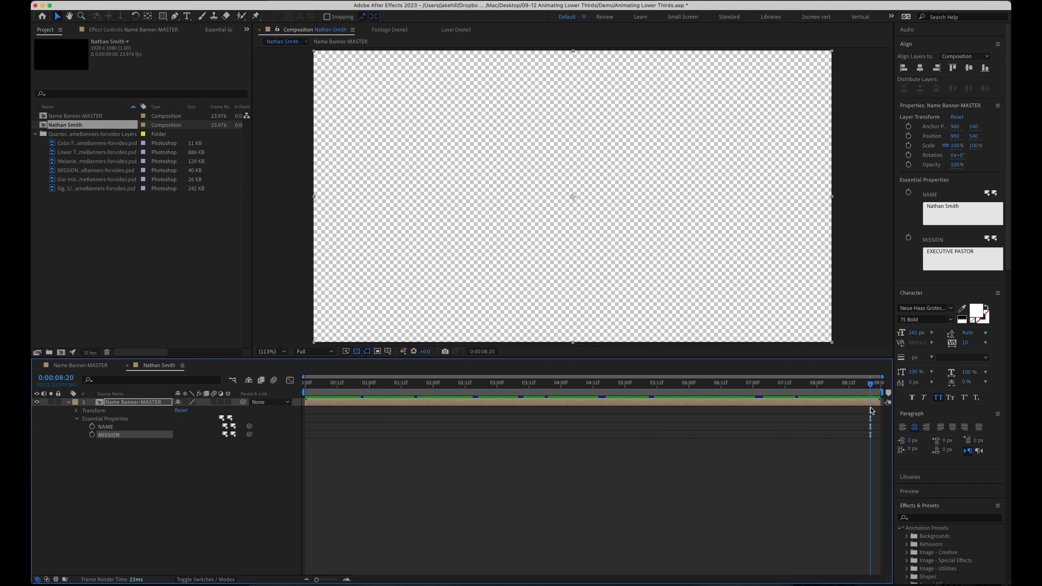
click(113, 1)
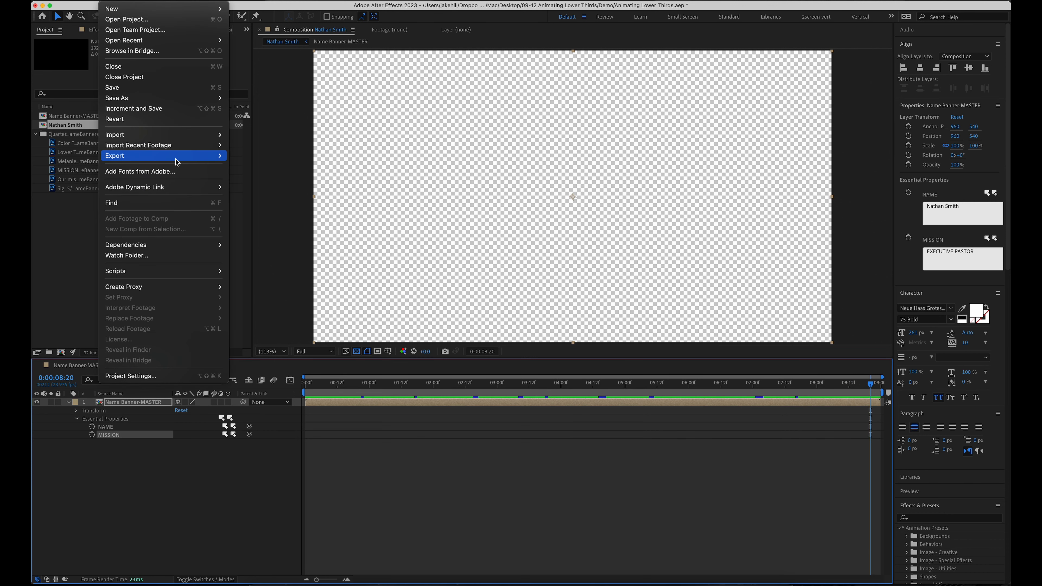
Add the speaker's comp to the Render Queue and select its render item
mouse_move(176, 161)
click(252, 167)
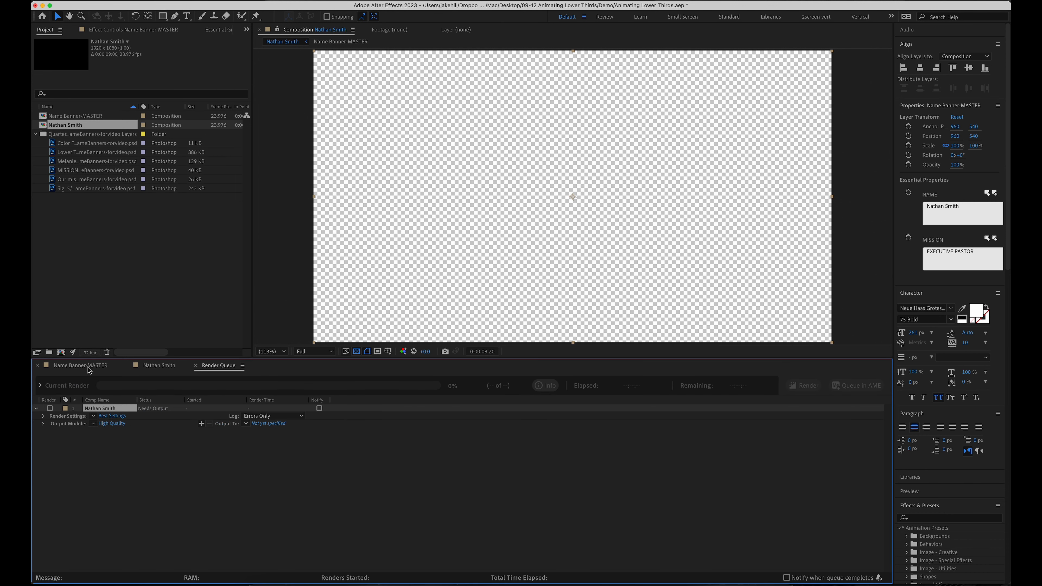
click(101, 456)
click(94, 416)
click(108, 409)
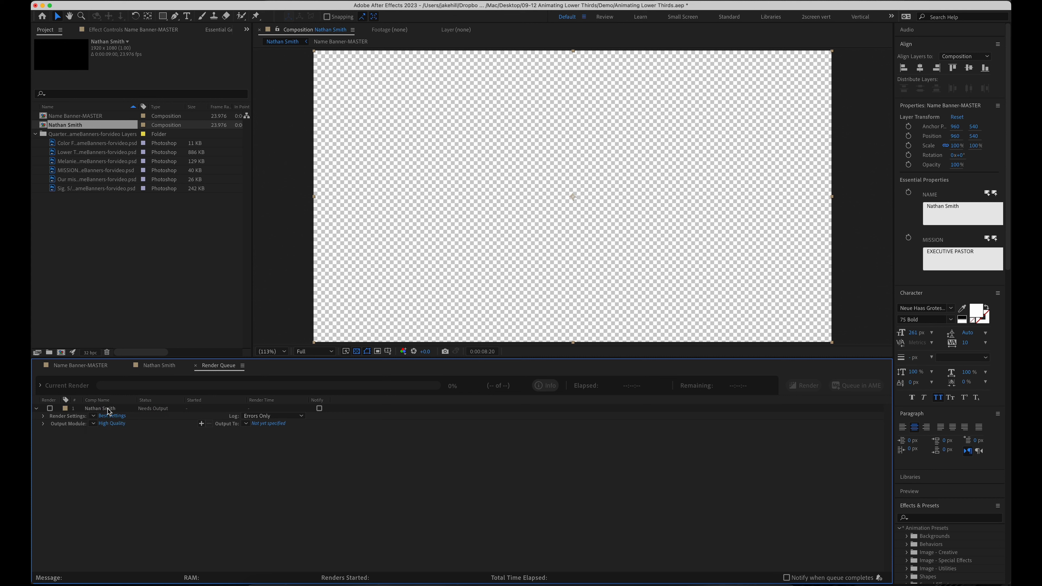
click(108, 409)
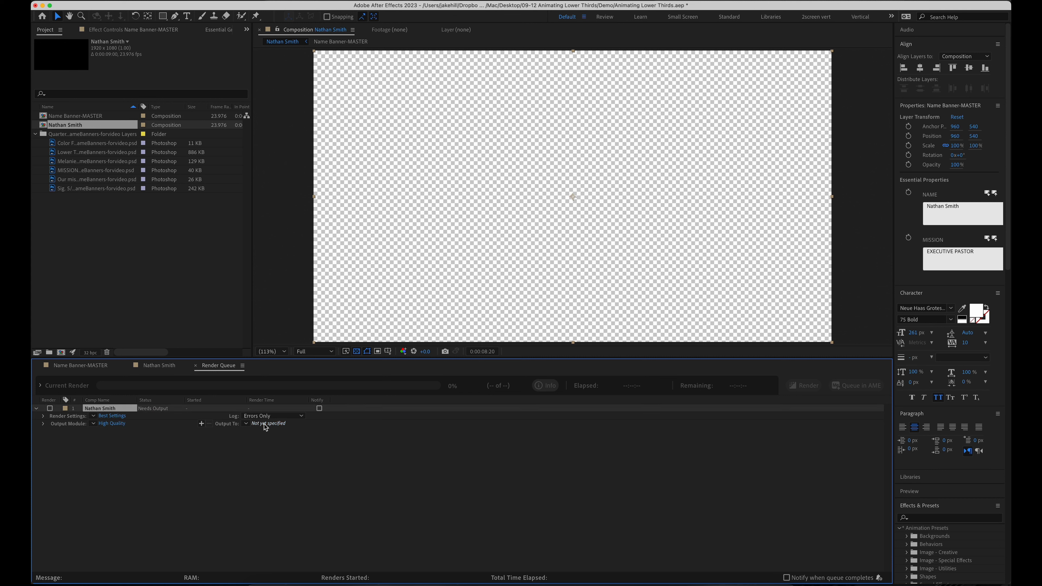
Set the Output Module preset to High Quality with Alpha
click(93, 425)
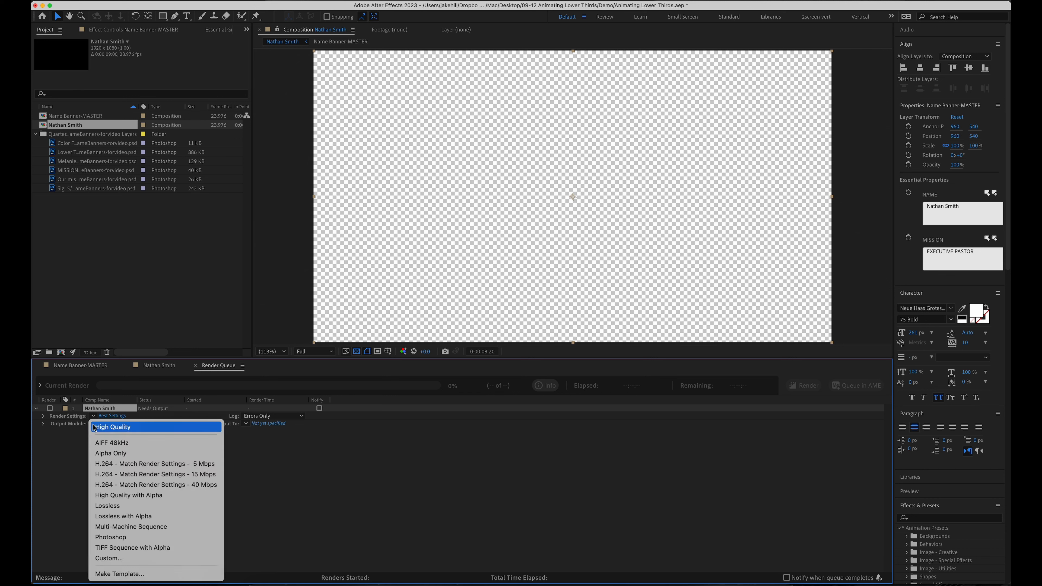
click(160, 500)
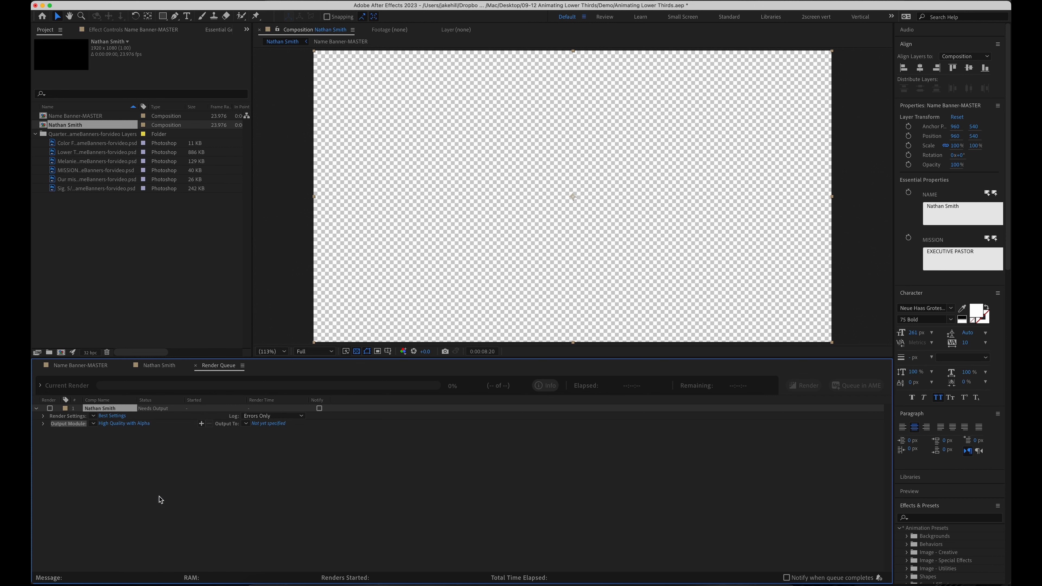
click(139, 424)
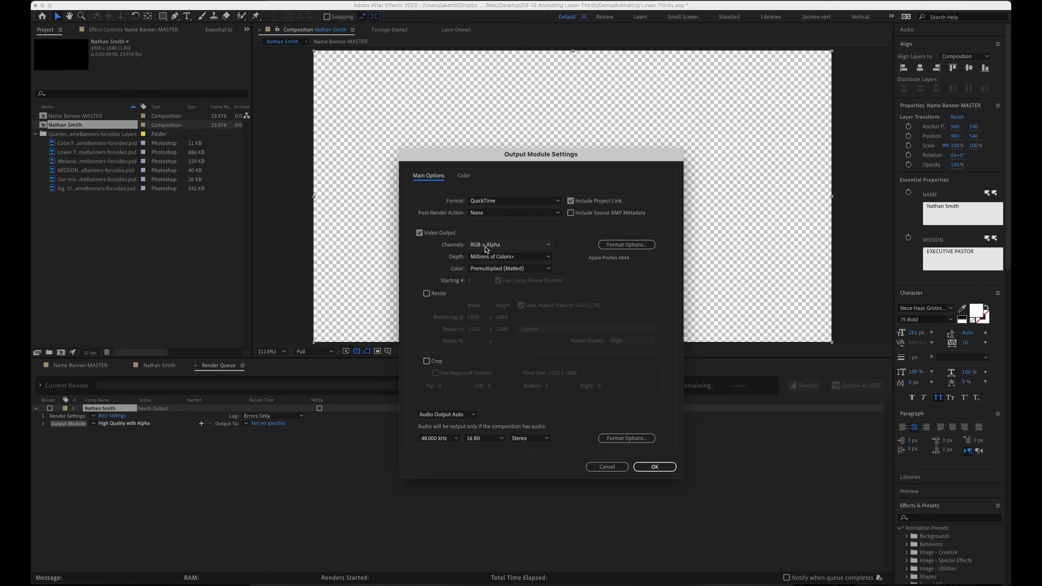
Close the output settings unchanged, then save the render as a Comp Name .mov in the Demo folder
click(612, 467)
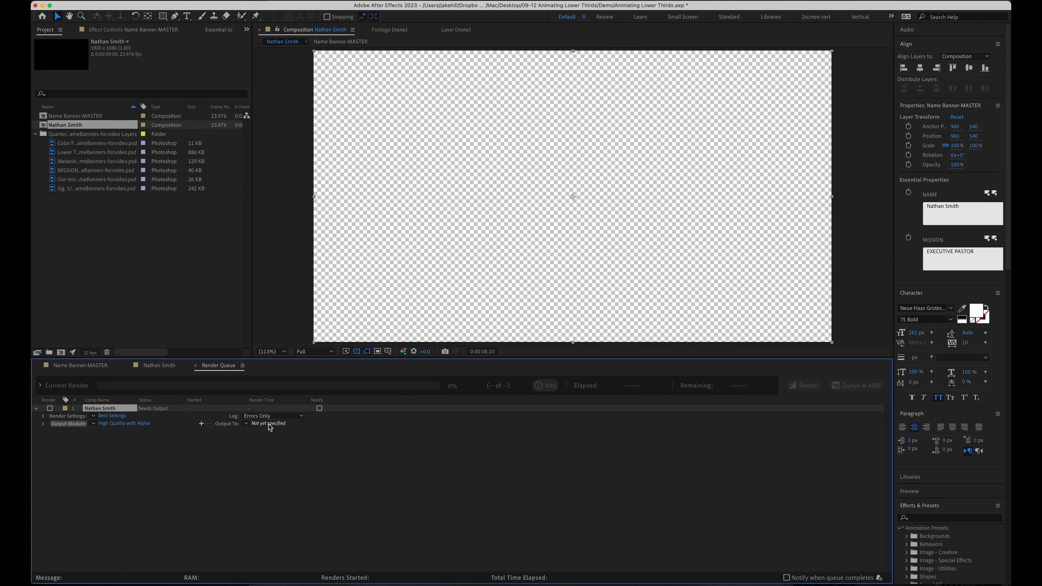
click(245, 424)
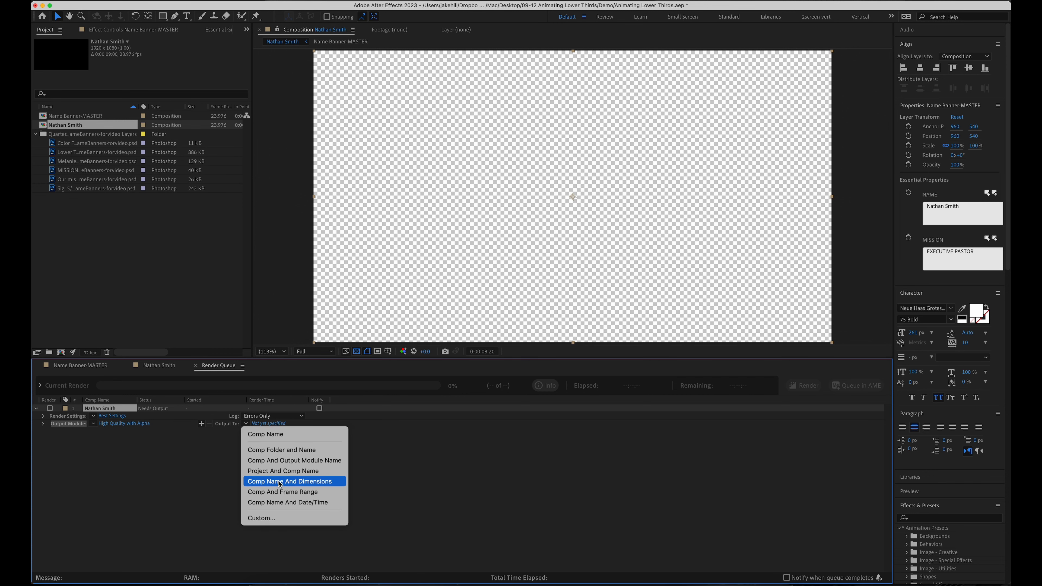
click(274, 434)
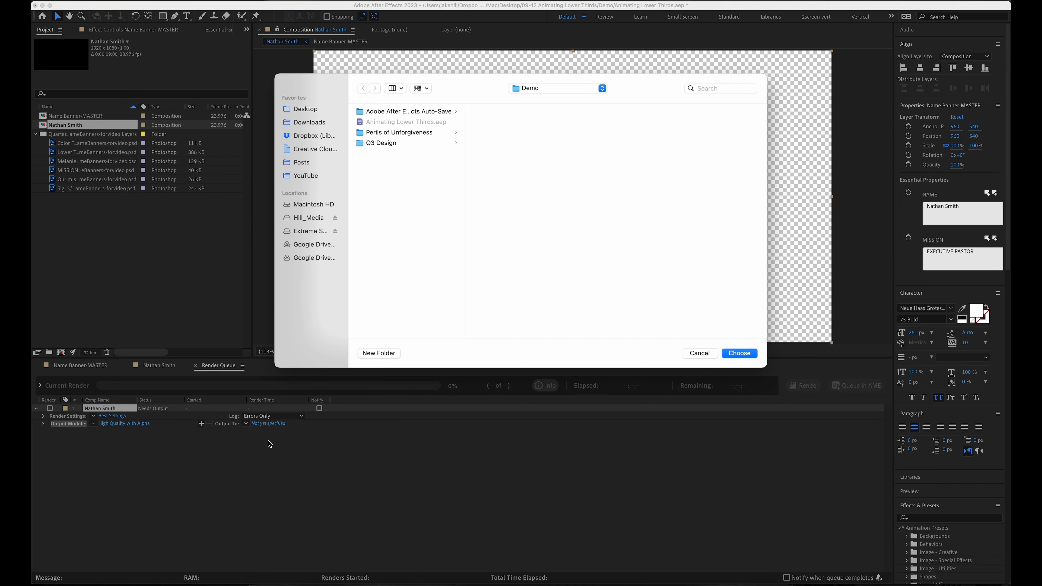
key(Return)
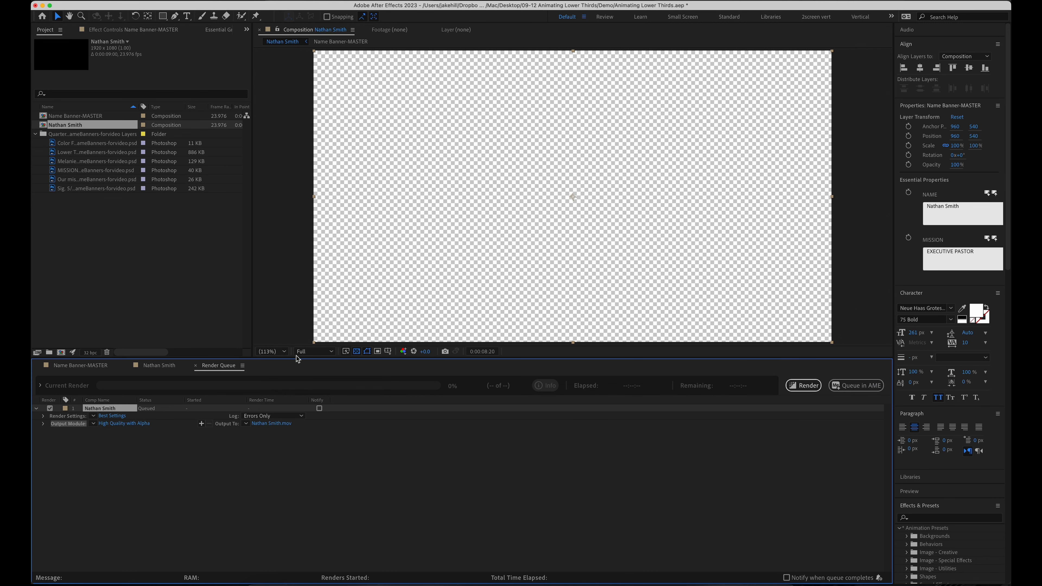